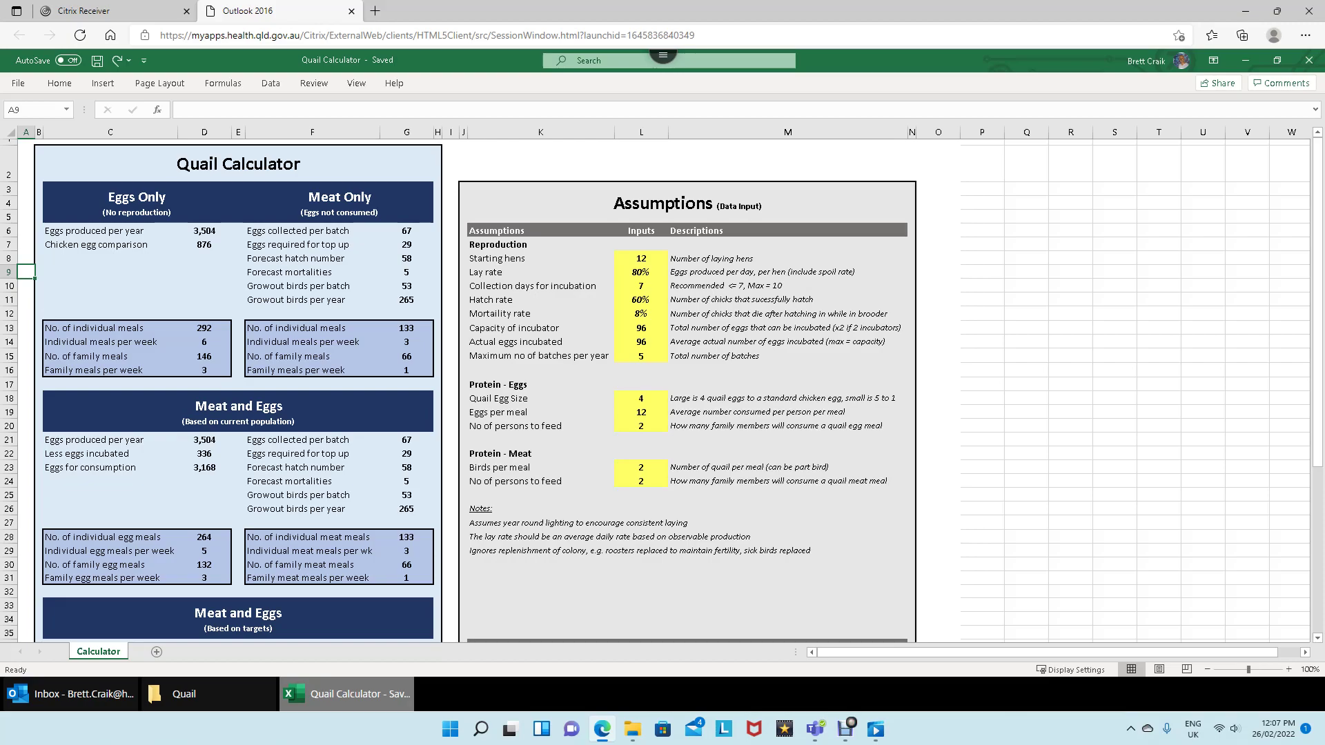
Step: Select the calculator's title block, the Meat Only meal outputs and the yellow assumption inputs
left_click(27, 217)
left_click(238, 164)
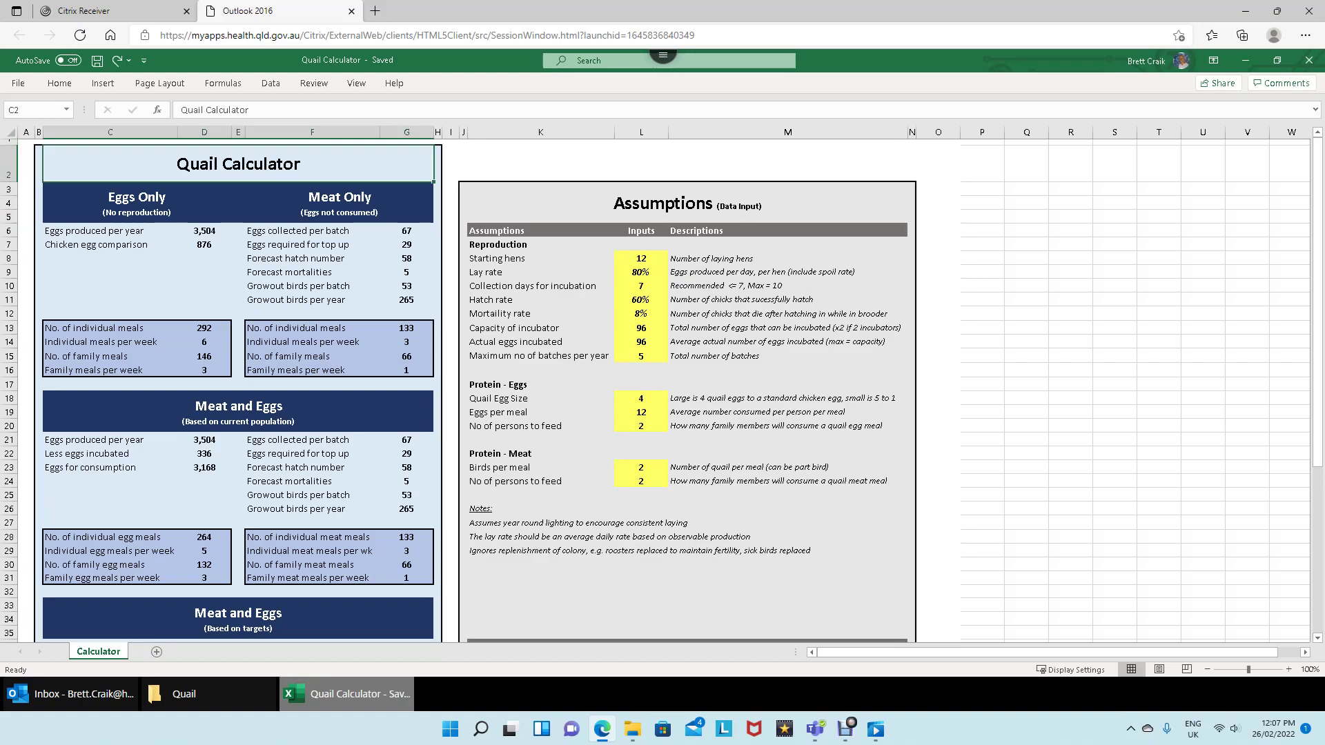
key("ctrl+a")
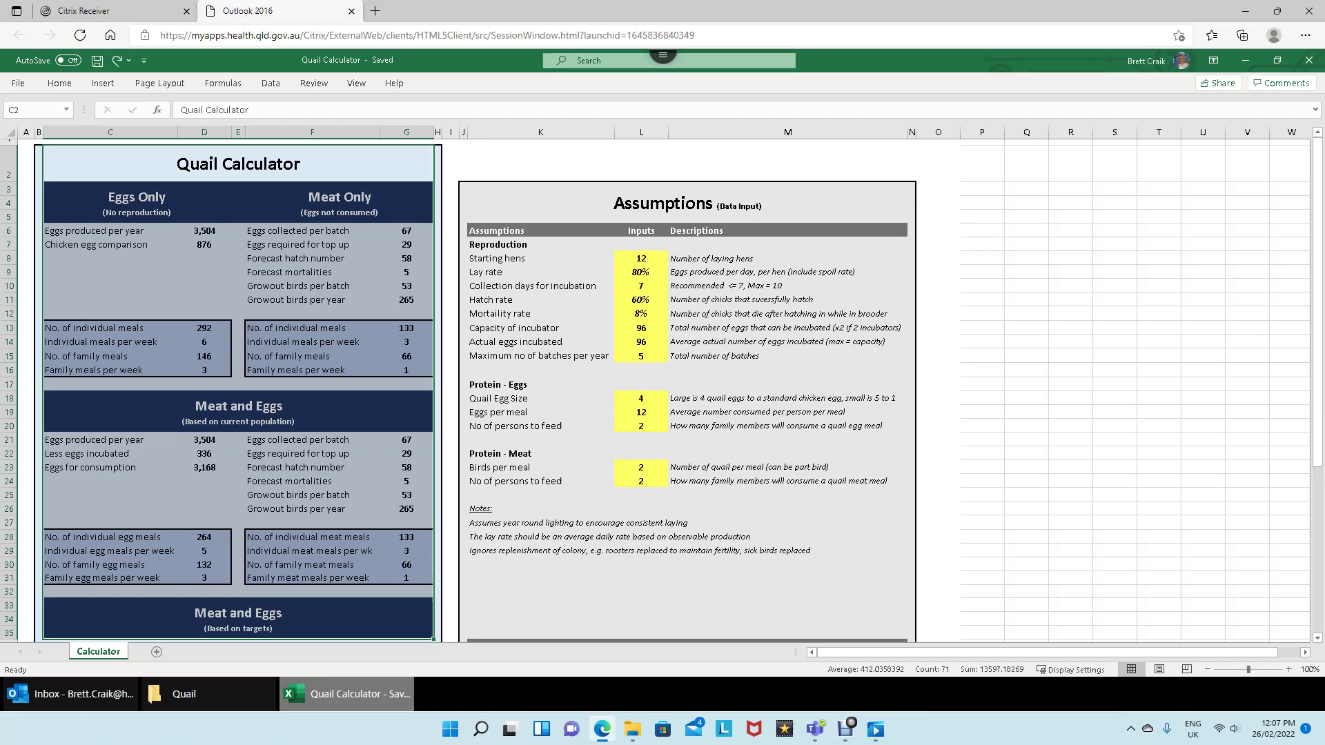
left_click_drag(312, 329, 312, 370)
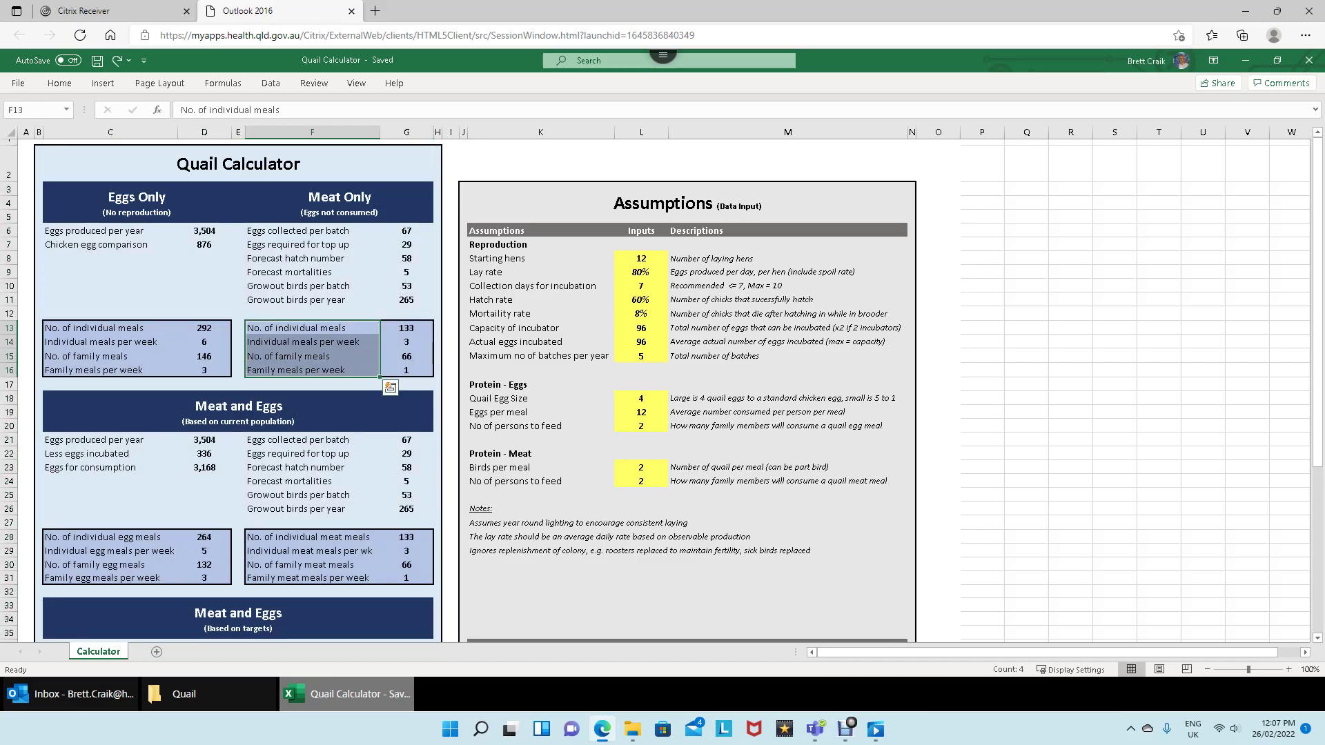
left_click_drag(641, 258, 641, 481)
scroll(662, 393, "down", 4)
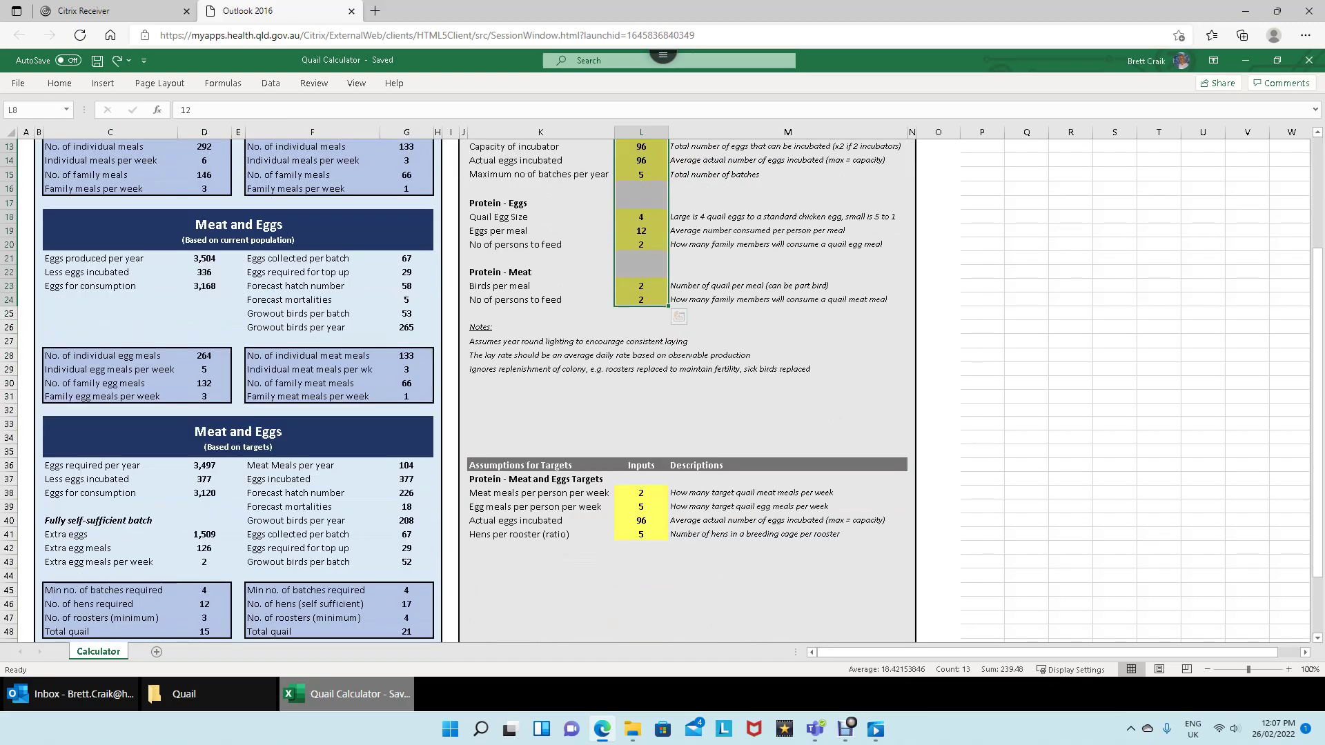
scroll(663, 393, "up", 4)
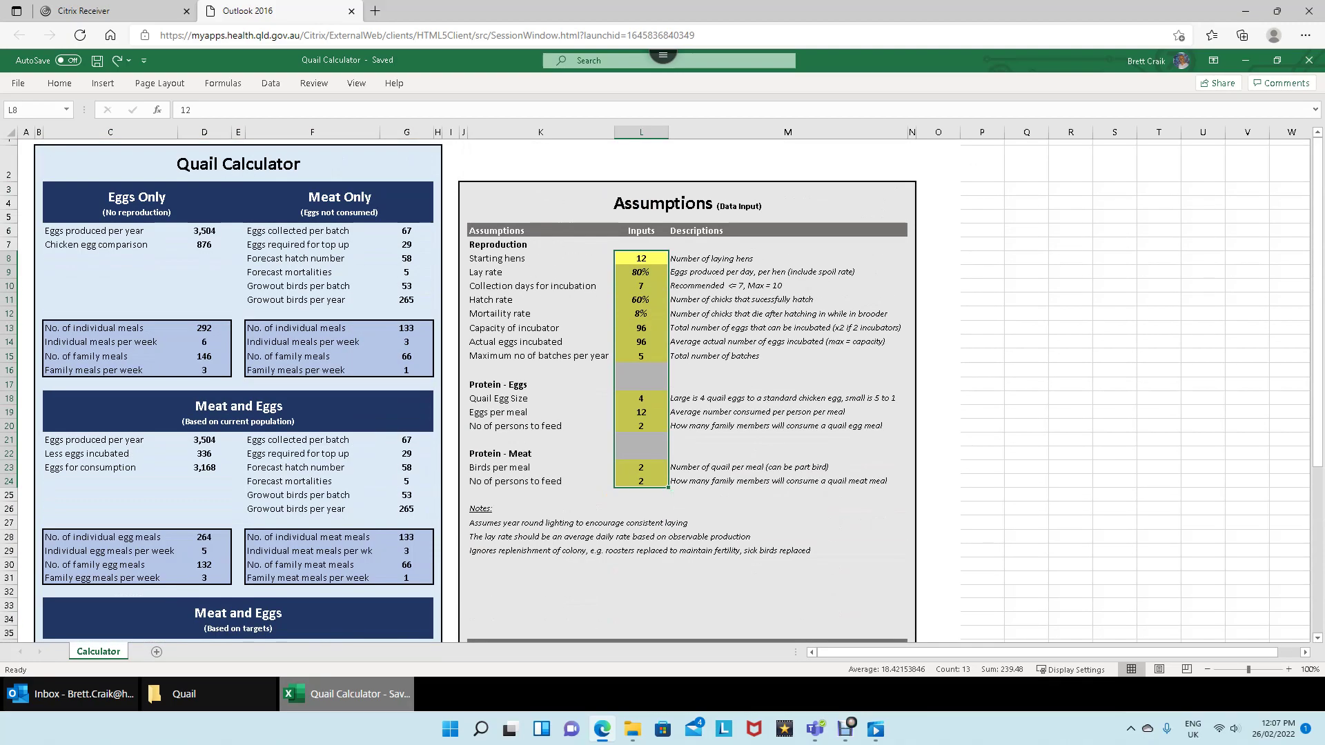
Step: Step through the Starting hens, Lay rate, Collection days, Hatch rate, Mortality, Capacity and Actual eggs incubated inputs
left_click(787, 258)
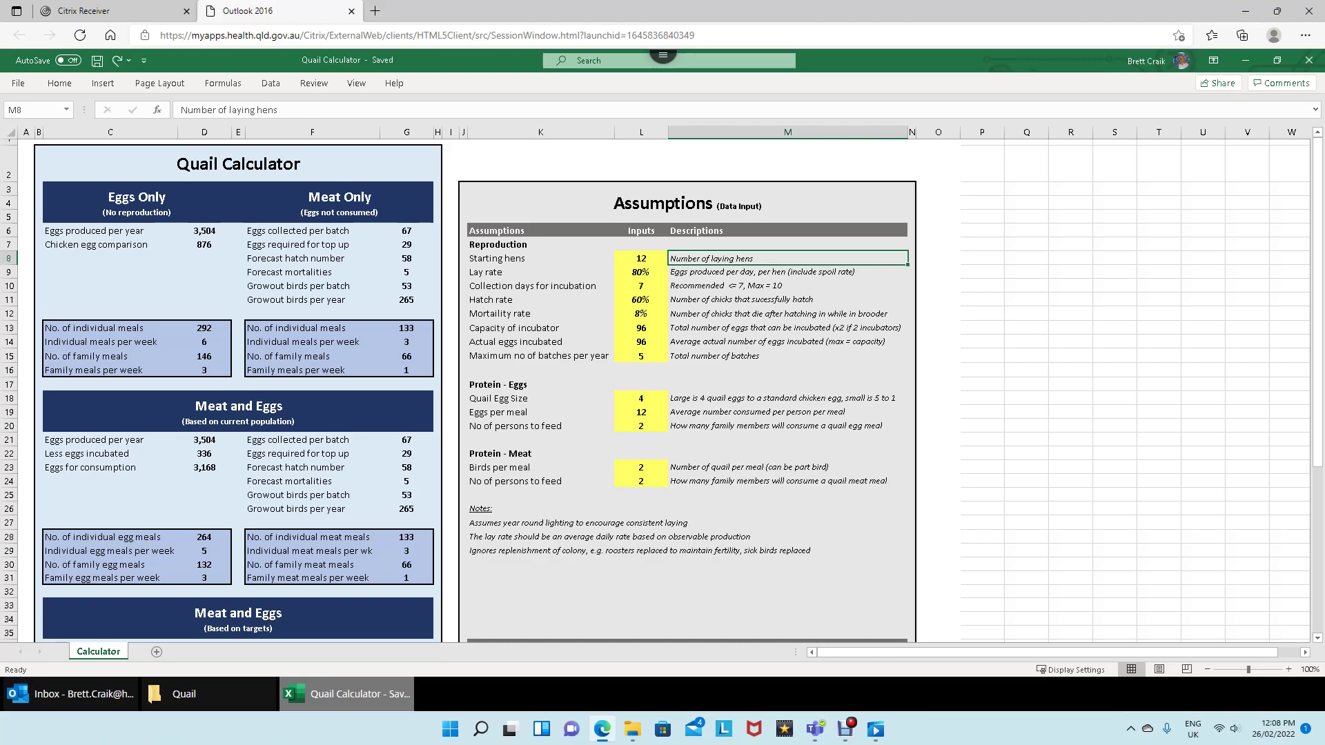
left_click(640, 259)
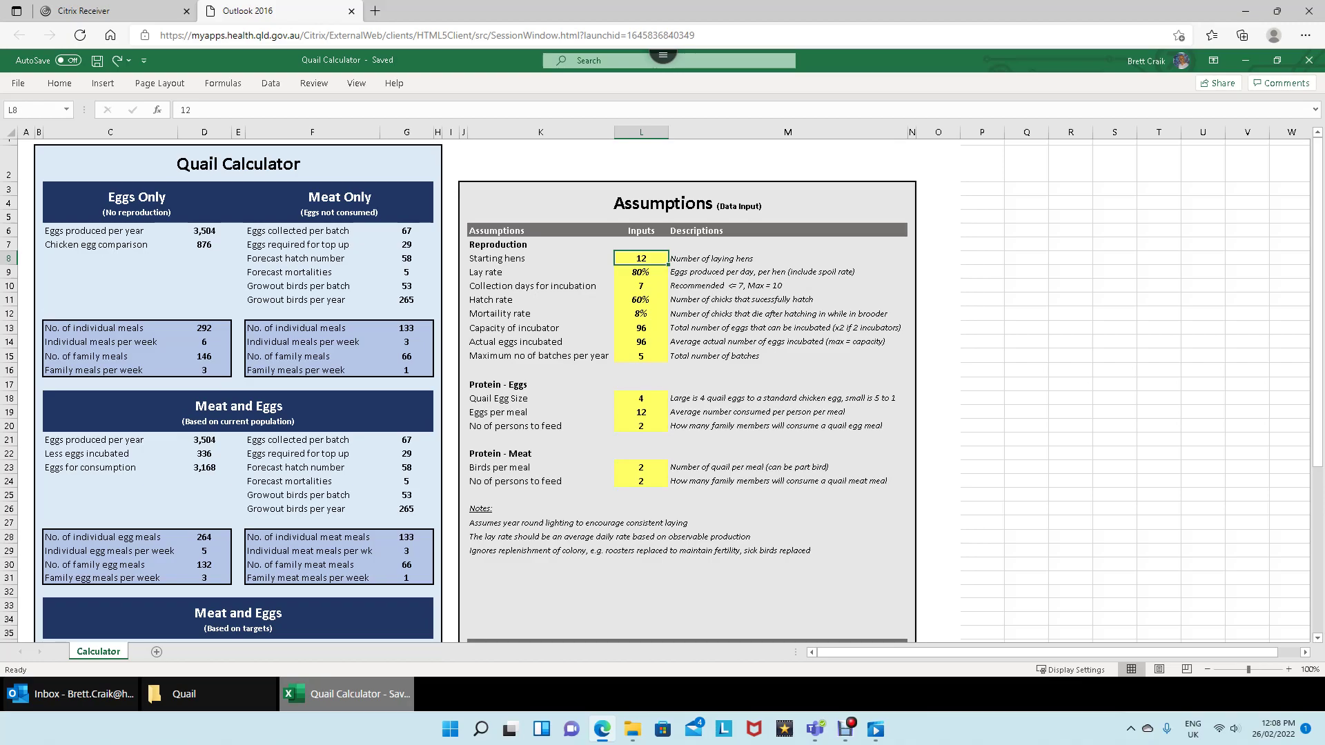
left_click(641, 273)
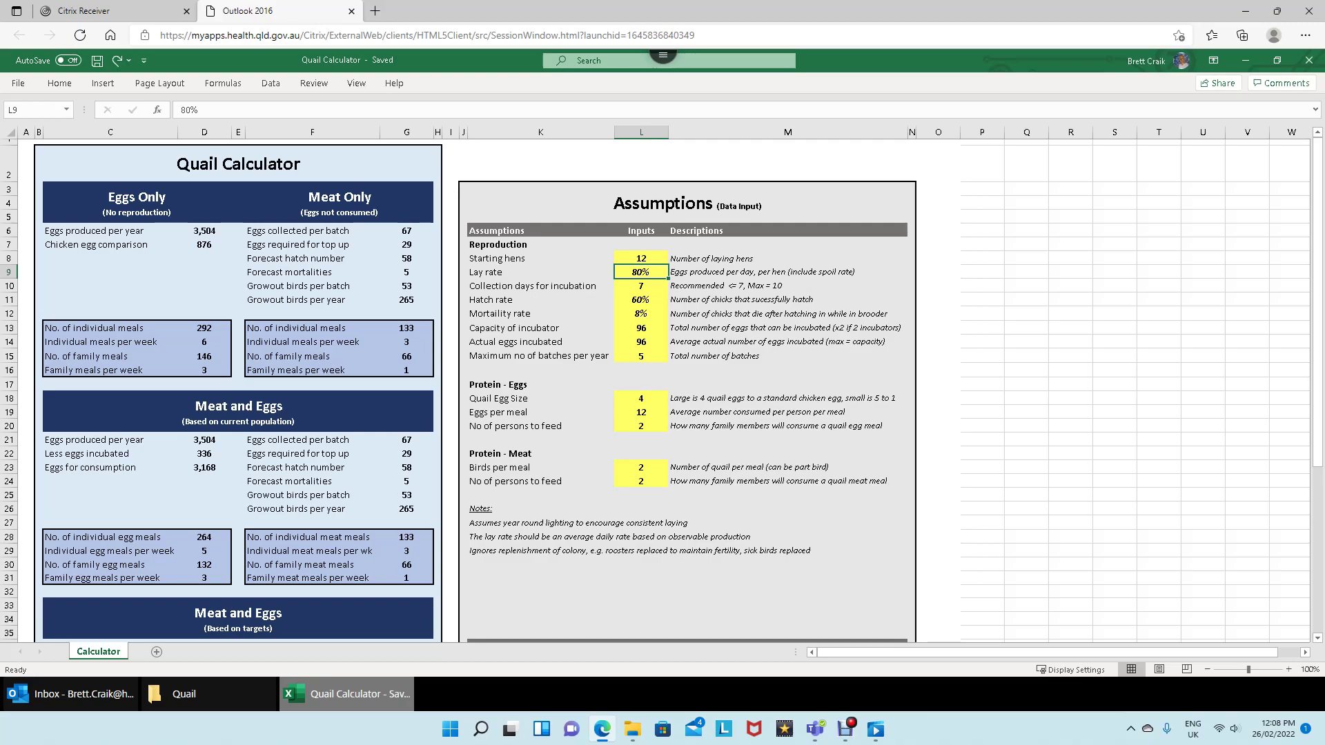
left_click(641, 286)
left_click(641, 299)
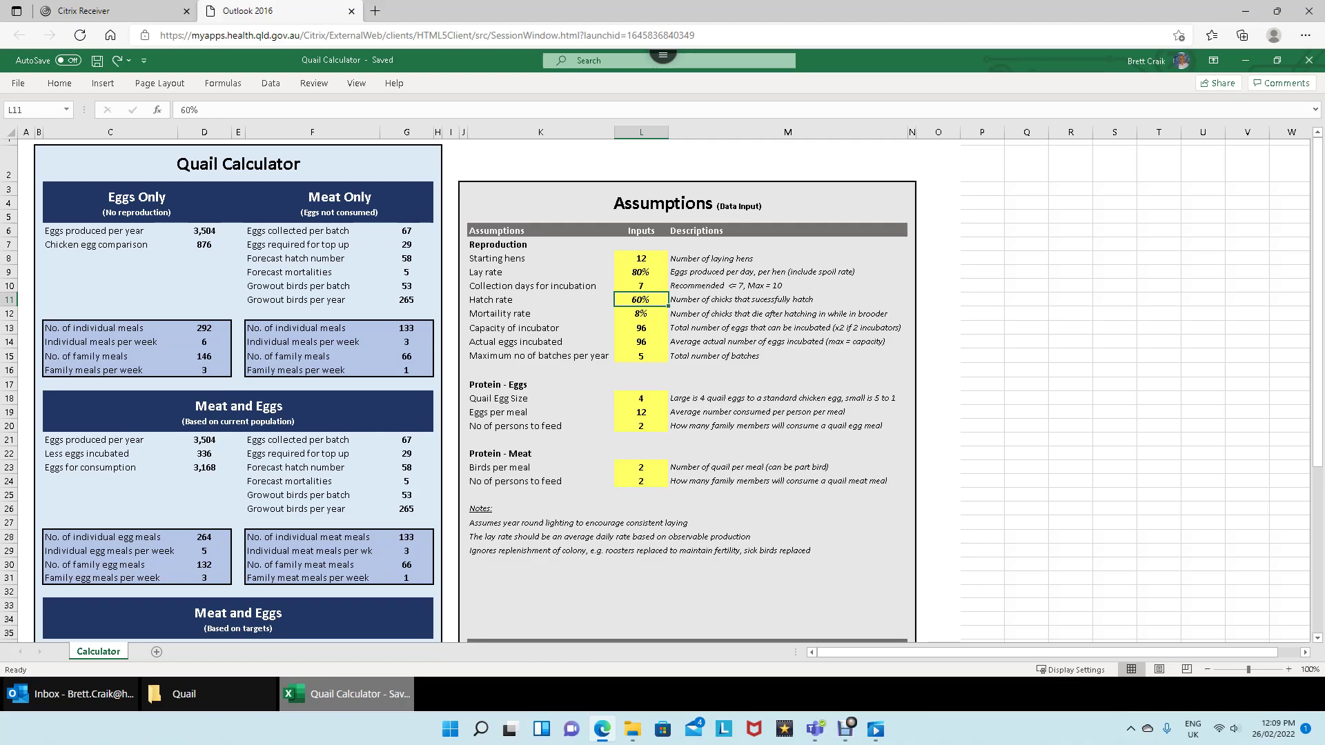
left_click(641, 314)
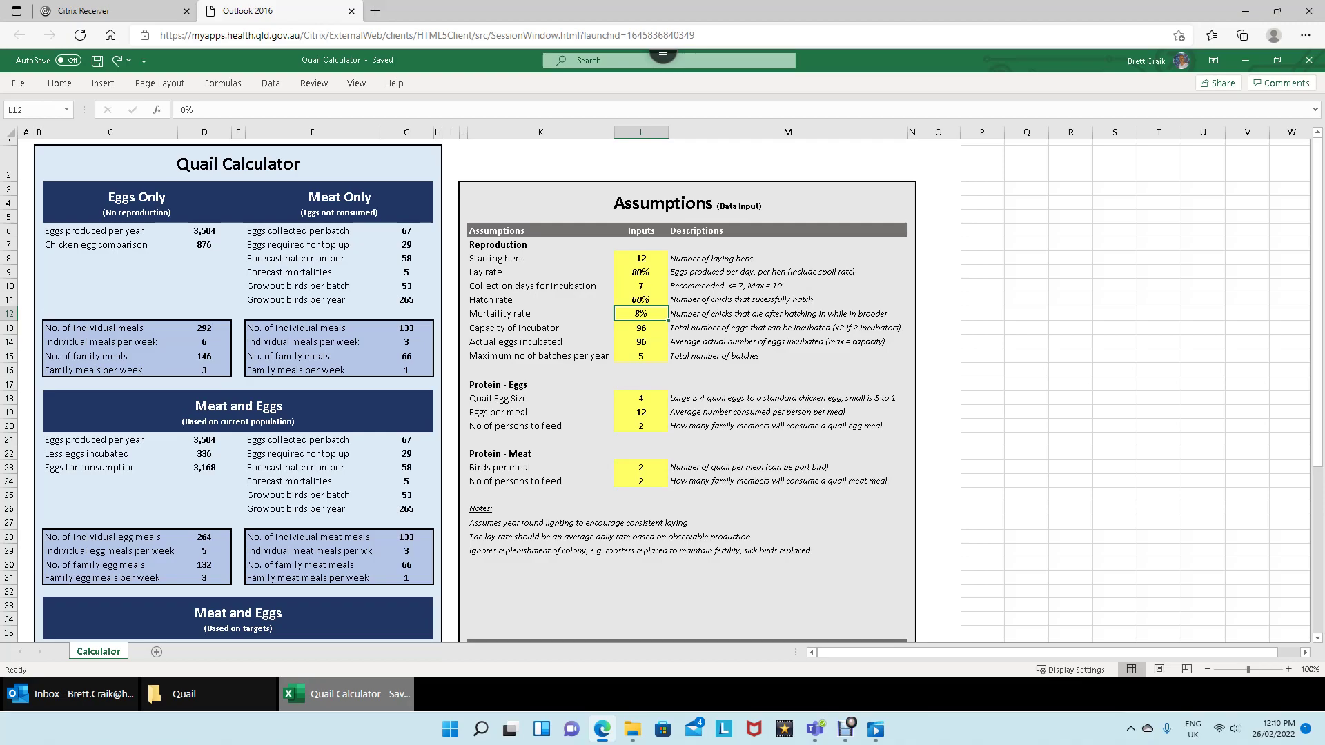
left_click(640, 328)
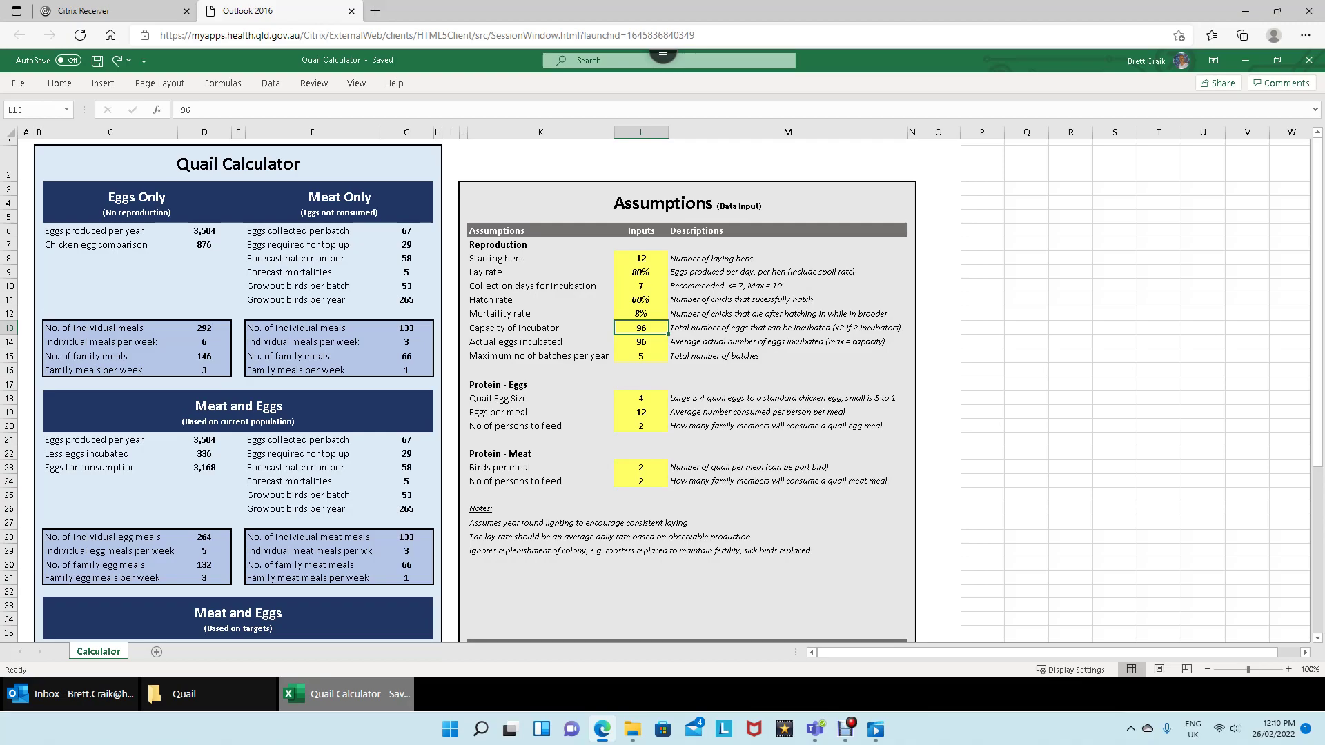
left_click(641, 342)
Step: Change Quail Egg Size from 4 to 5 using its dropdown list
left_click(641, 398)
scroll(641, 398, "down", 1)
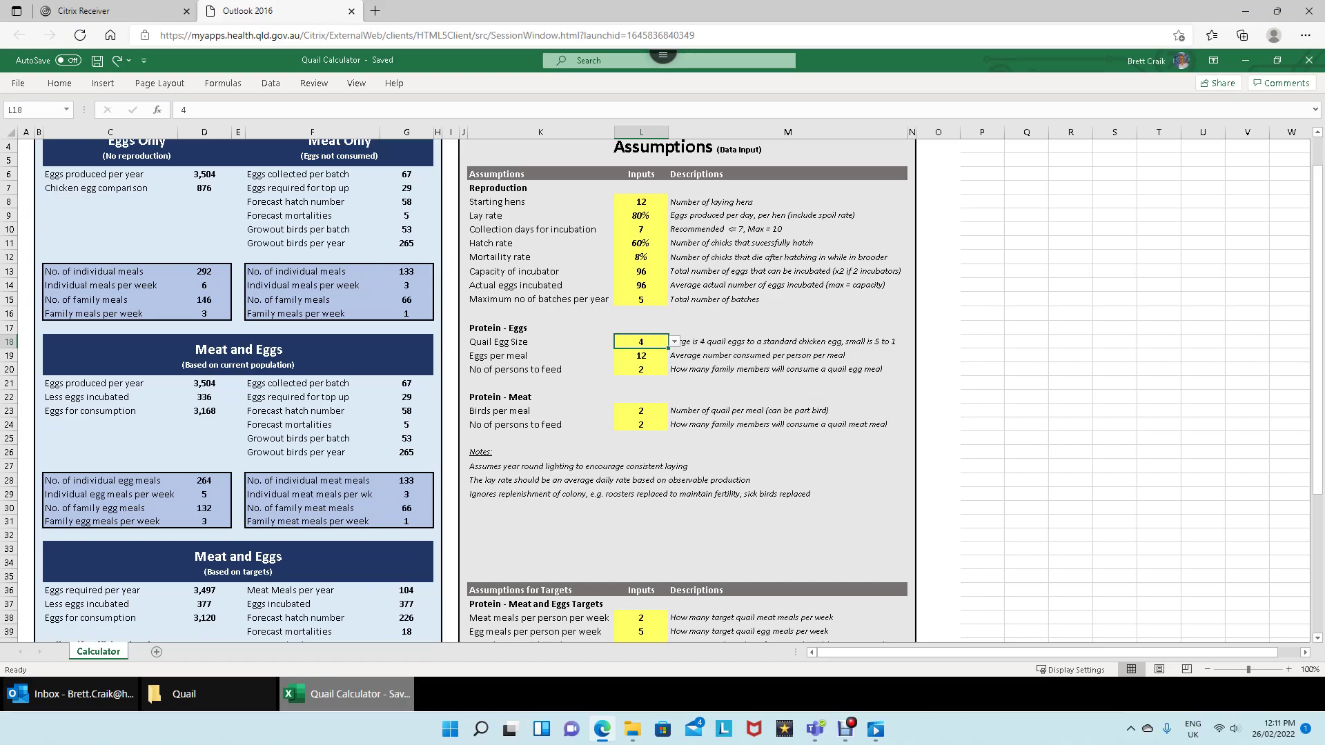
left_click(674, 342)
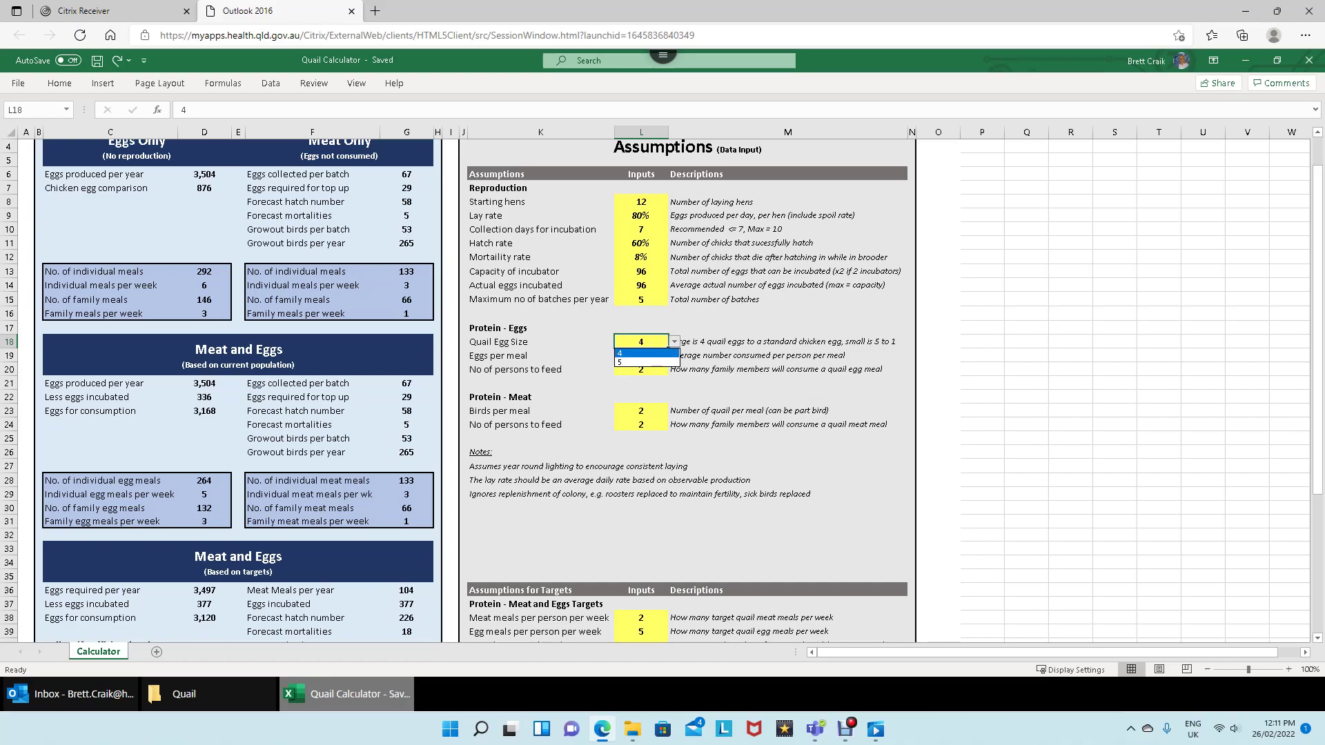
key("Return")
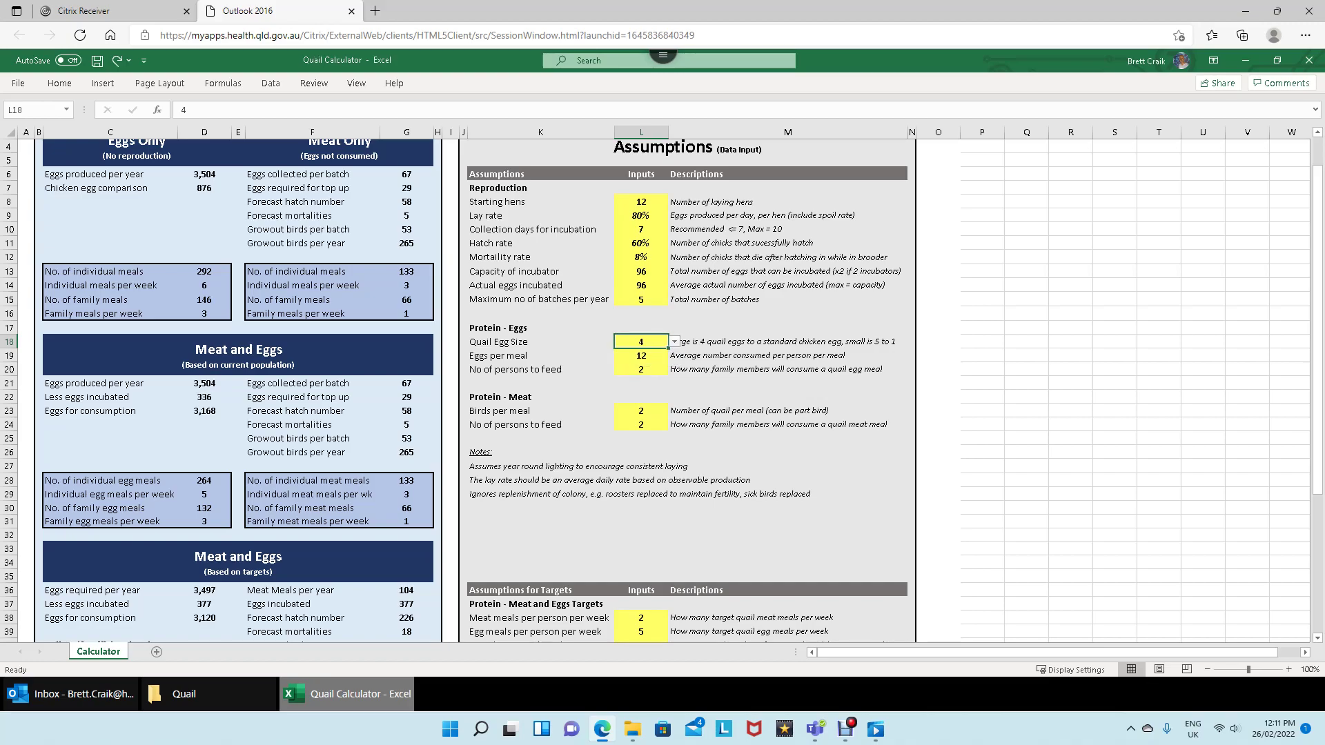
key("alt+Down")
key("Down")
key("Return")
Step: Set Quail Egg Size back to 4
left_click(674, 341)
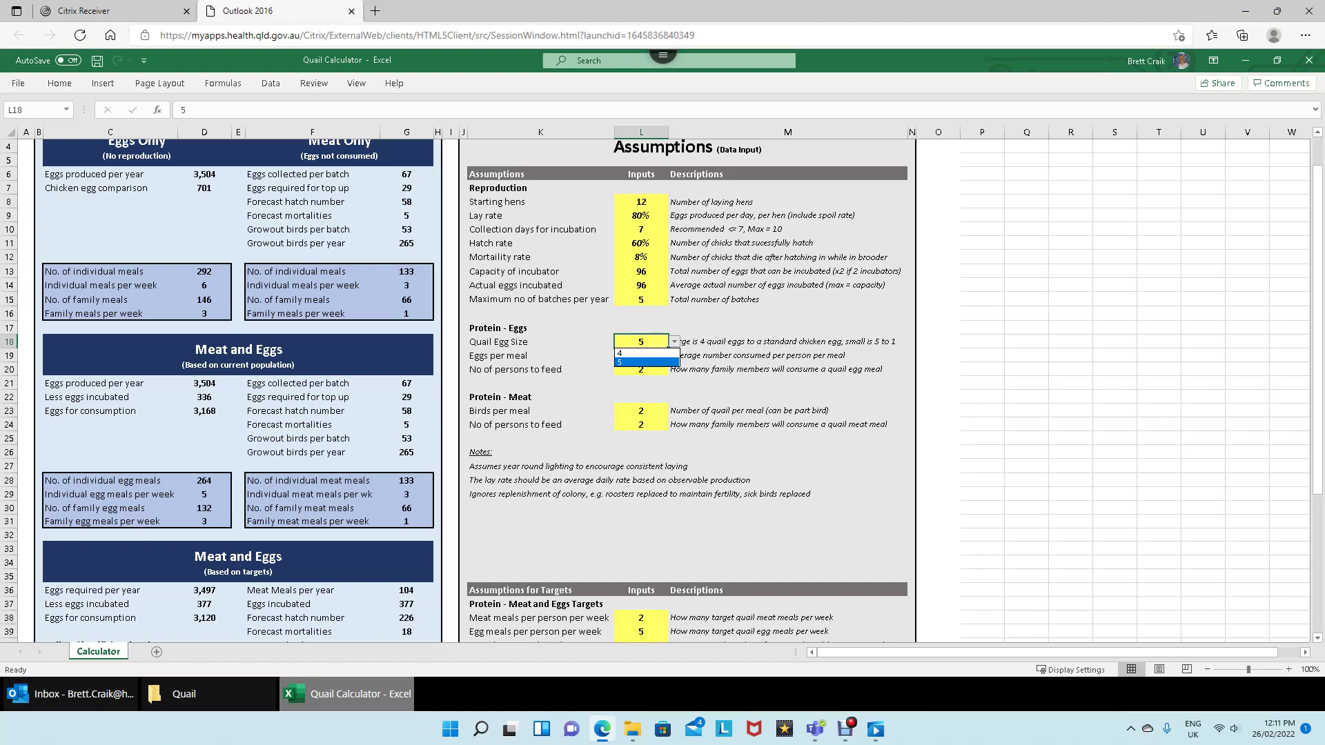
left_click(641, 353)
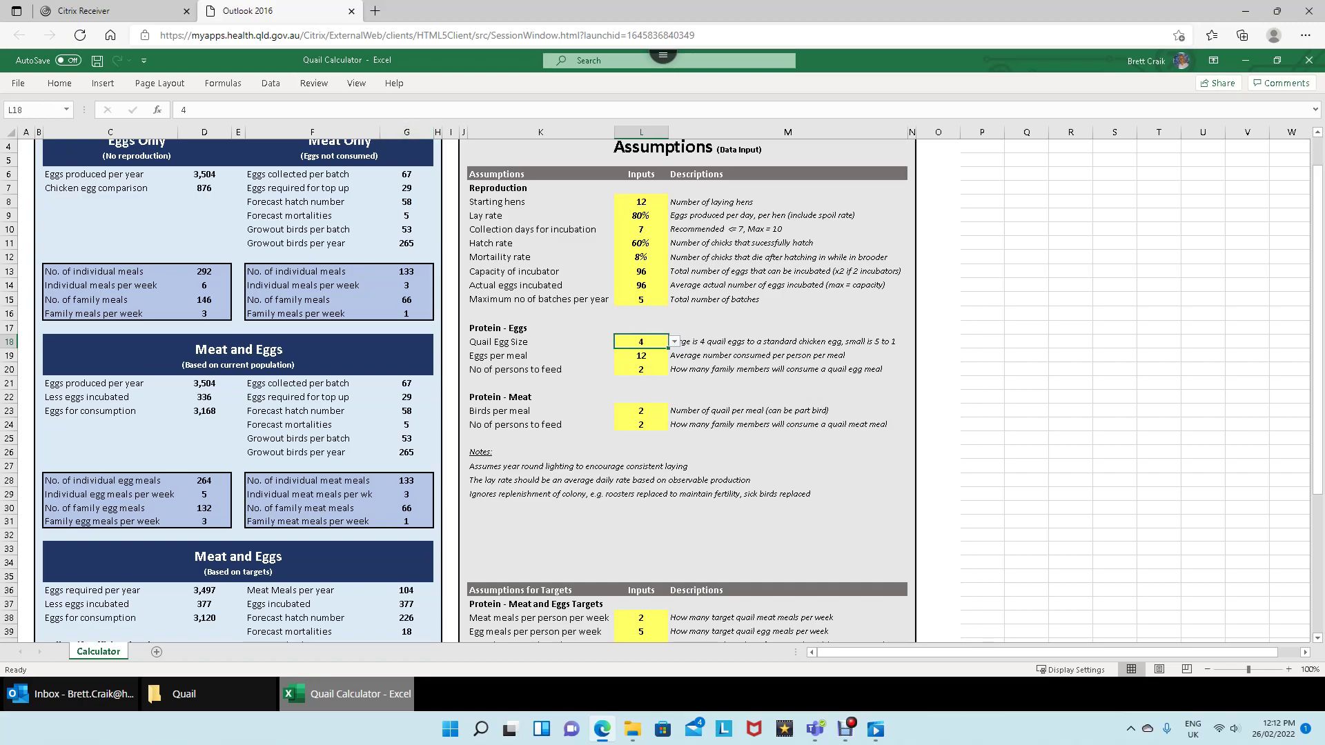
left_click(641, 356)
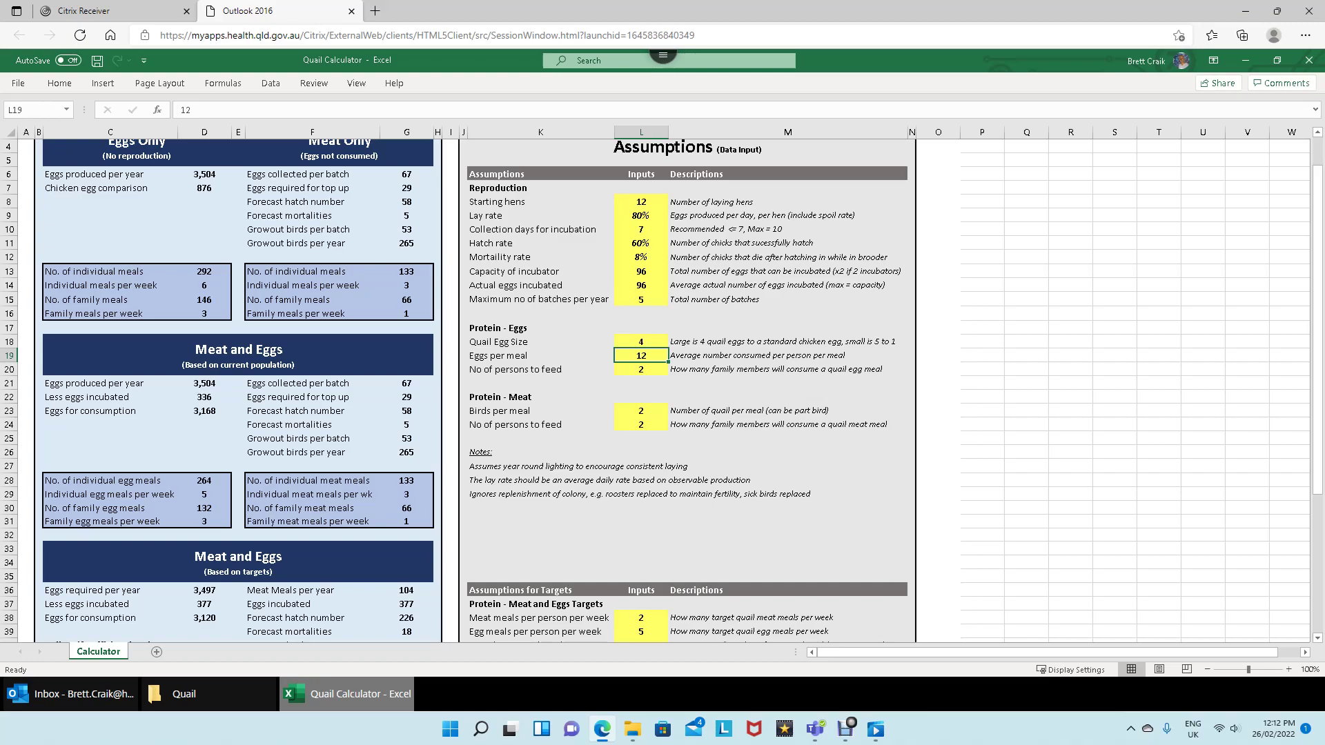
left_click(640, 369)
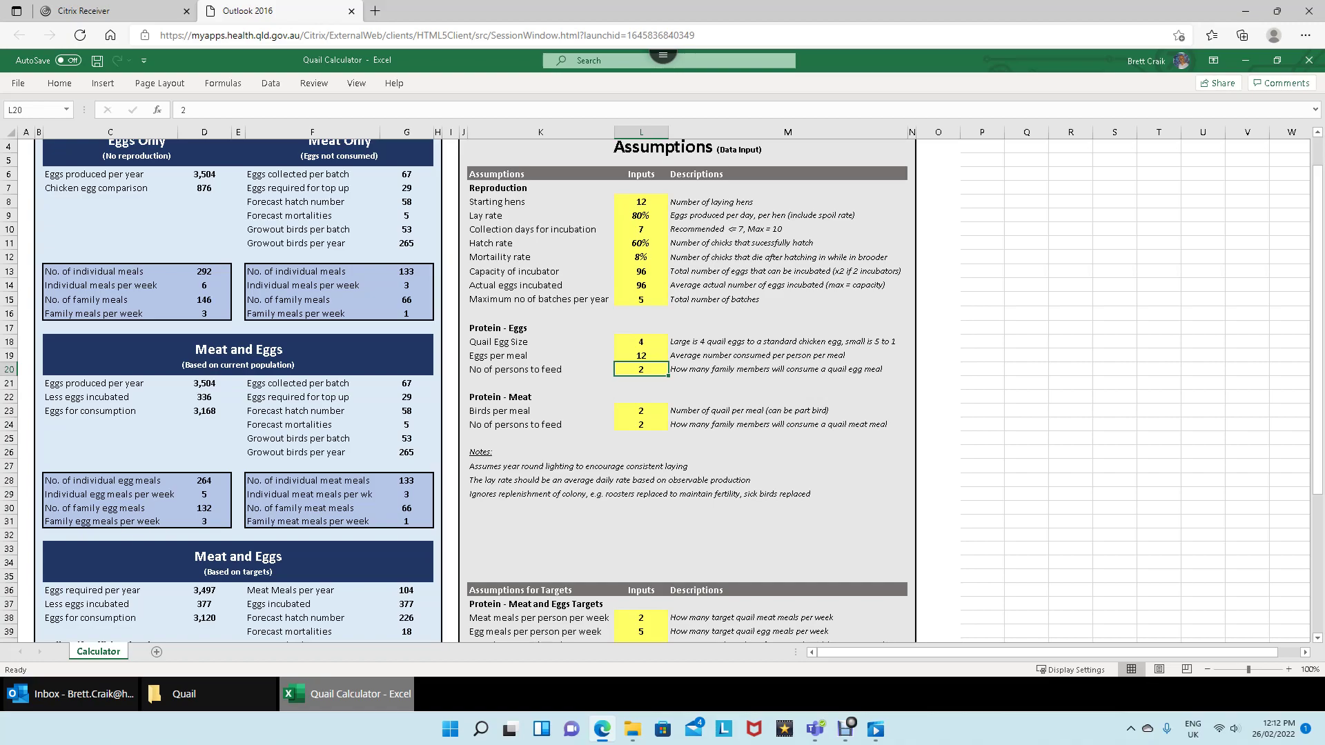
left_click(641, 411)
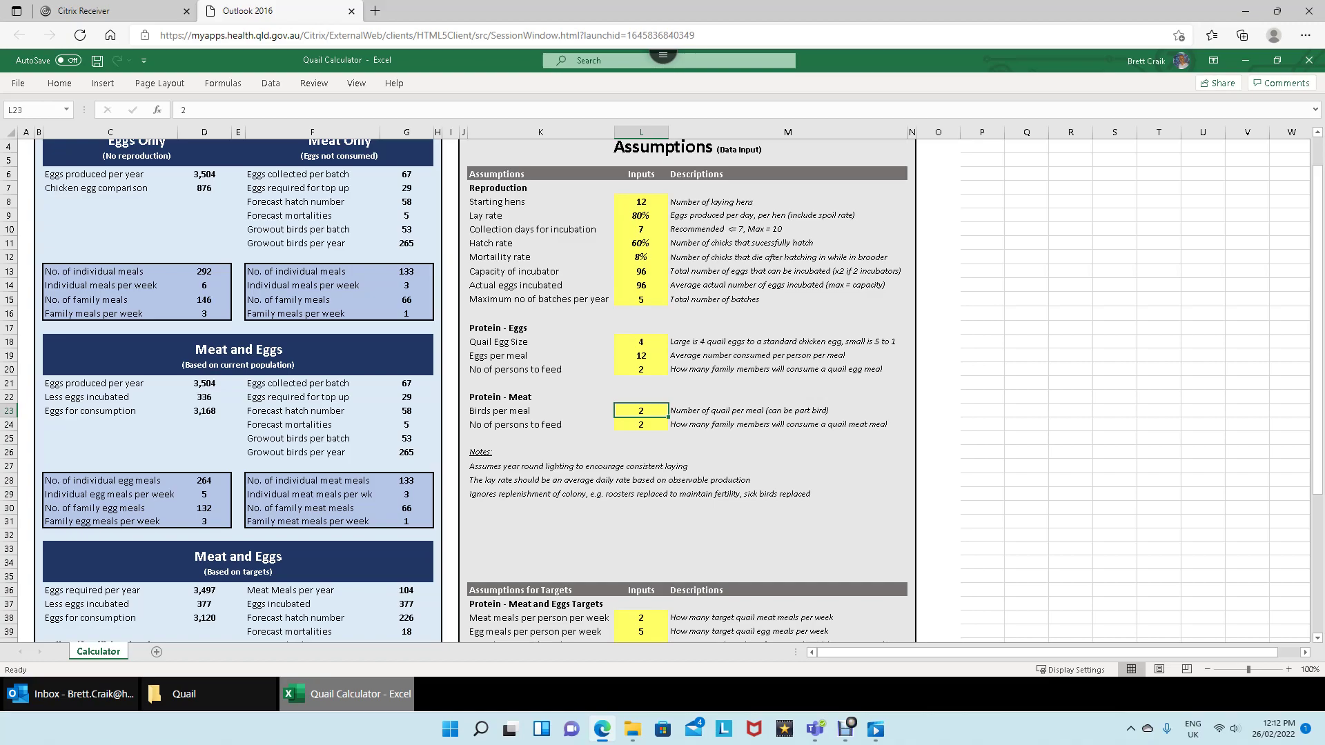
Step: Enter 1.5 for Birds per meal, then change it back to 2
type("1.5")
key("Return")
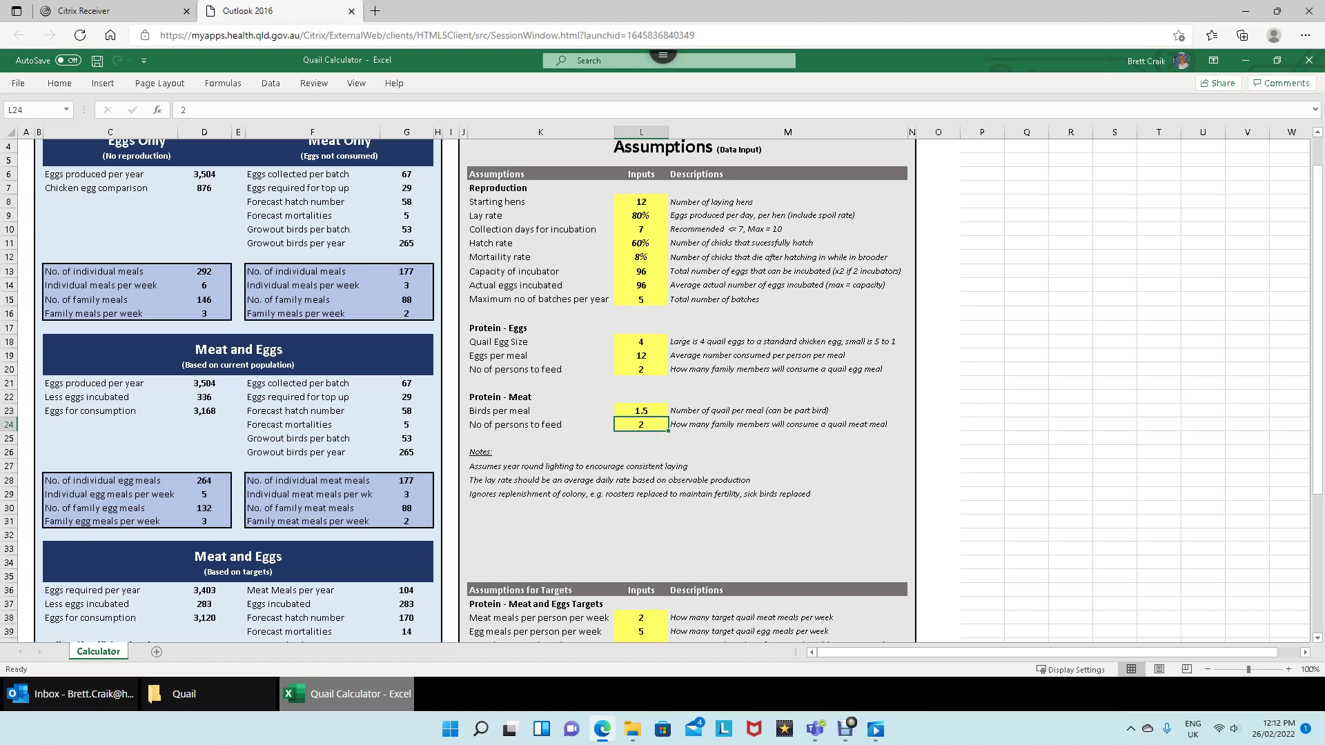
key("Up")
type("2")
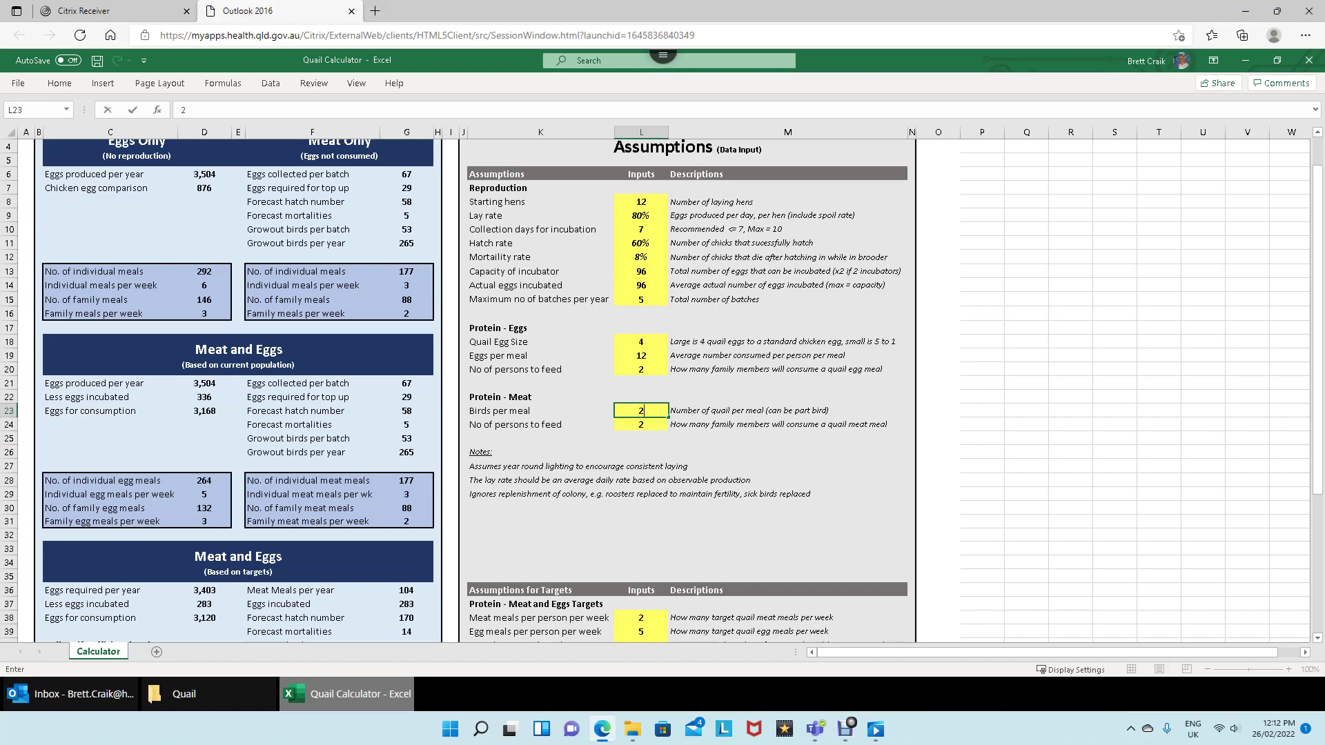
key("Return")
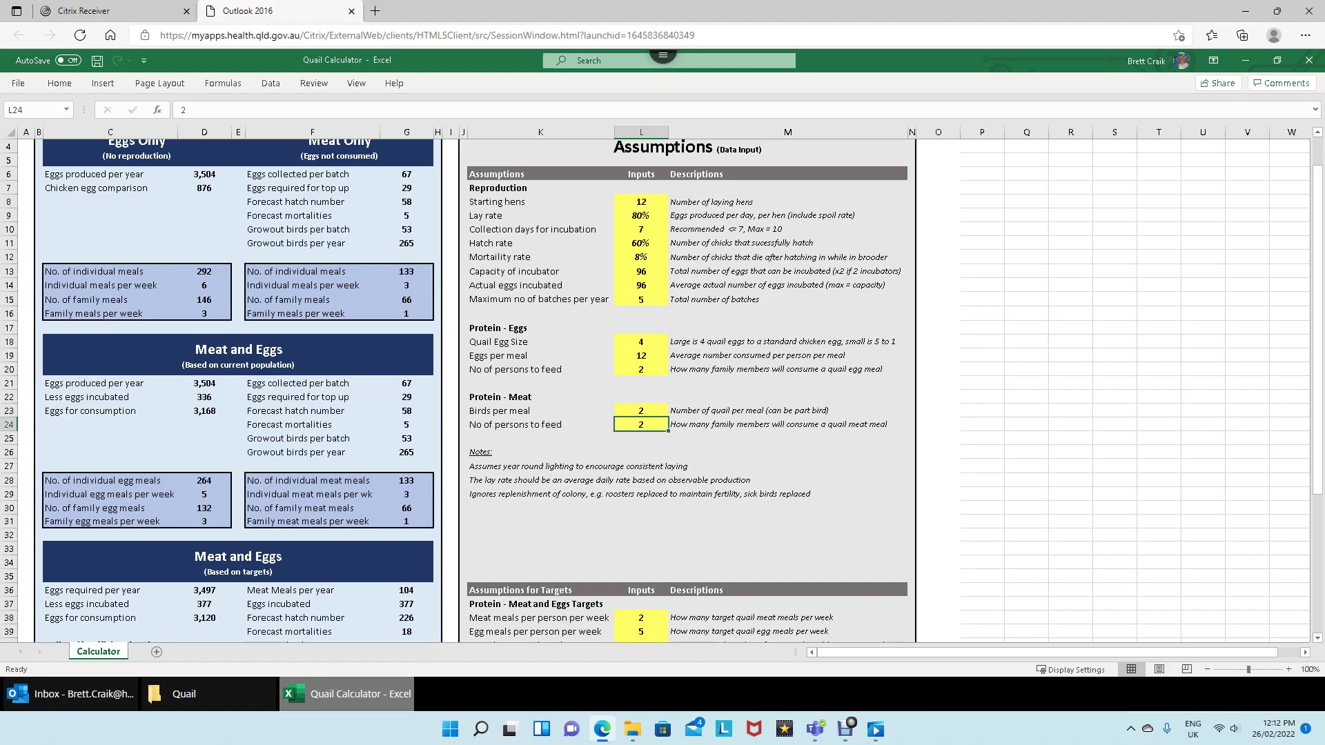
Step: Try Birds per meal at 1 and then 1.5, finally restoring it to 2
left_click(641, 411)
type("1")
key("Return")
key("Up")
type("1.5")
key("ctrl+Return")
type("2")
key("Return")
Step: Scroll down to the year-round lighting note in K27, then back up to the title and Assumptions header
scroll(660, 388, "down", 1)
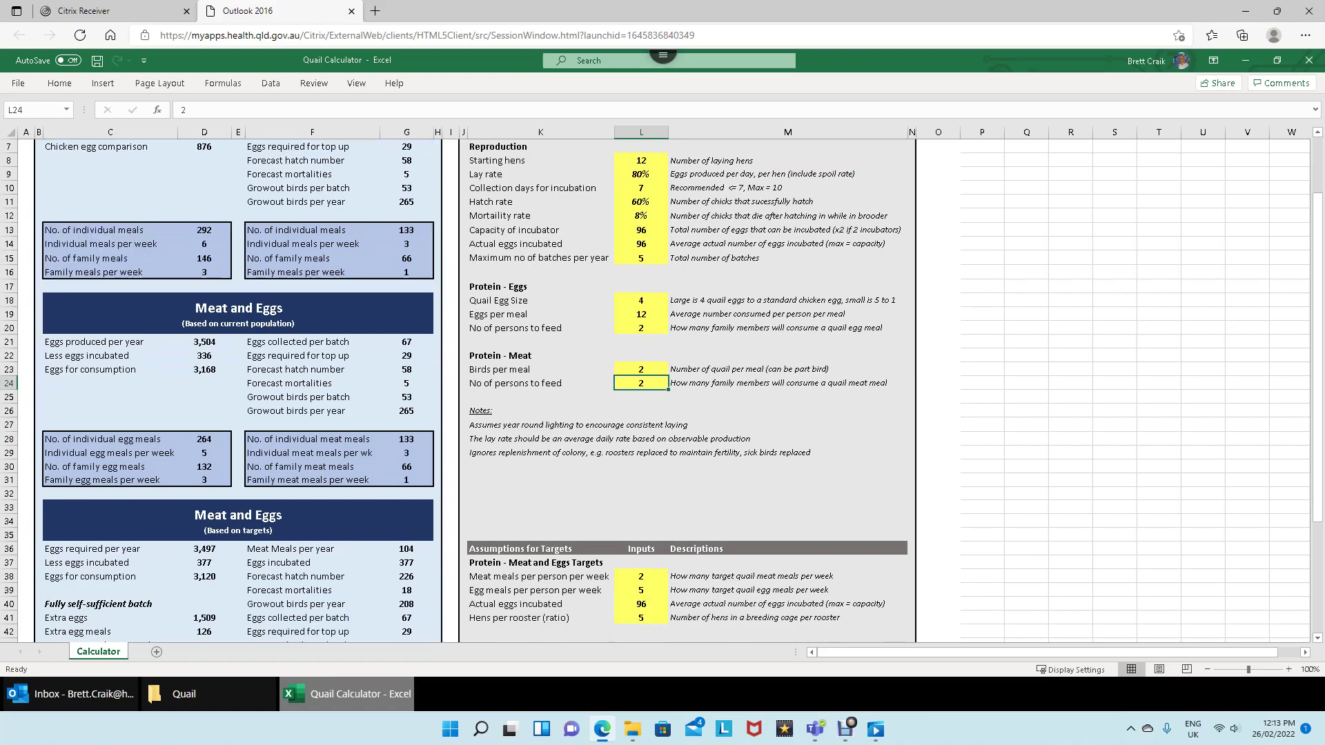
left_click(540, 425)
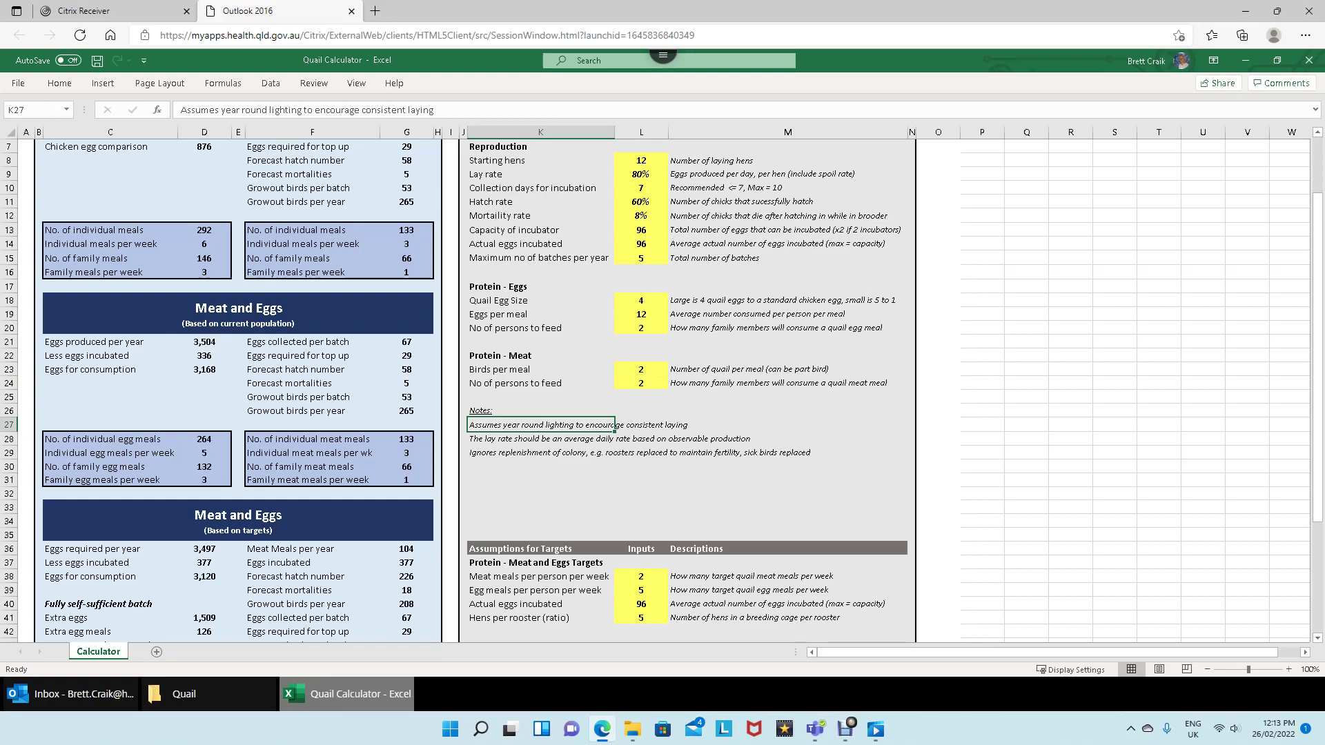
scroll(662, 389, "up", 2)
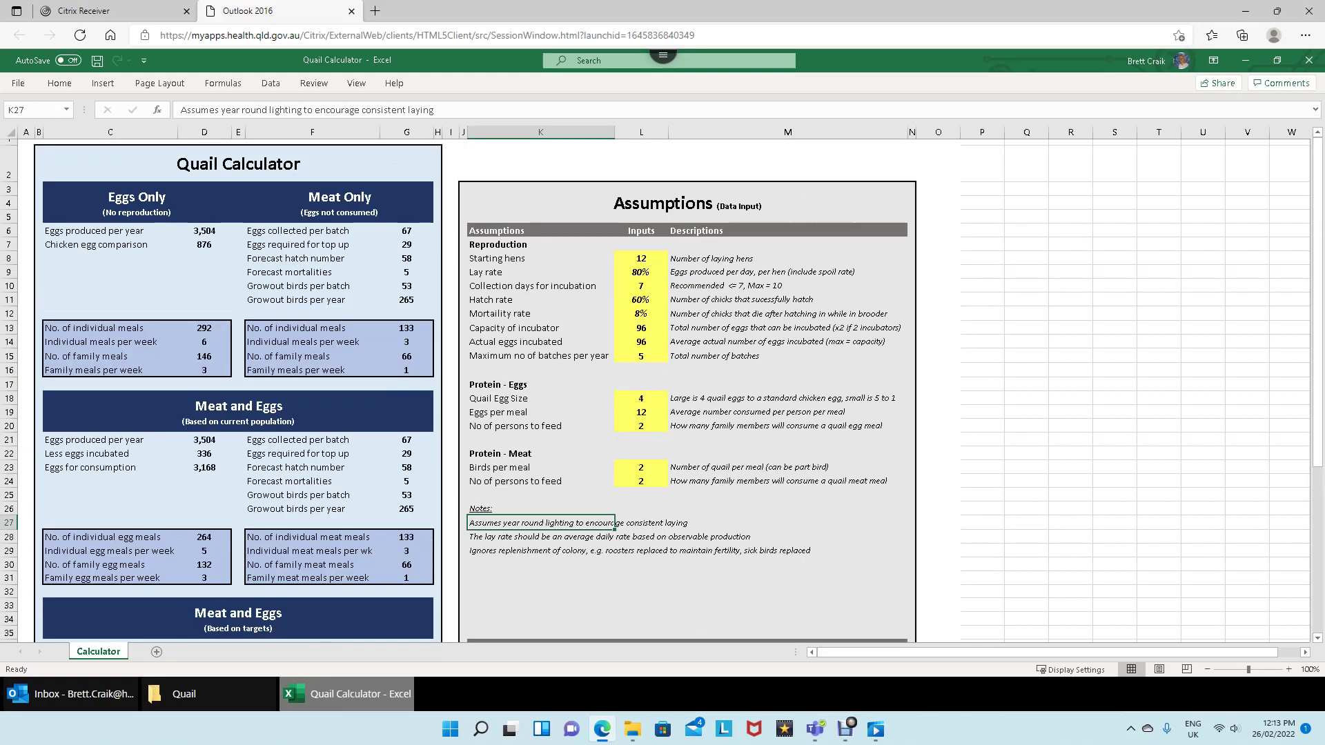
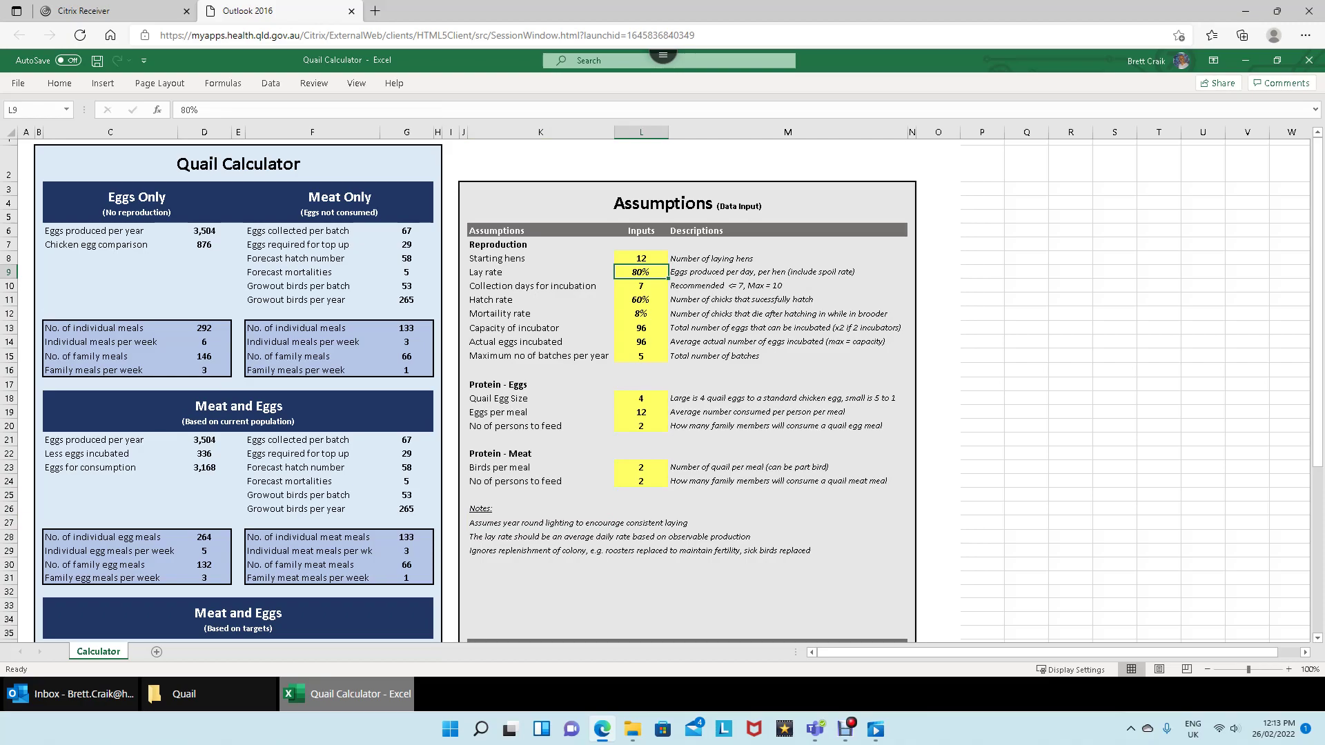
Step: Try a 60% lay rate in L9, then restore it to 80% (3,584 eggs, 292 meals)
type("60")
key("Return")
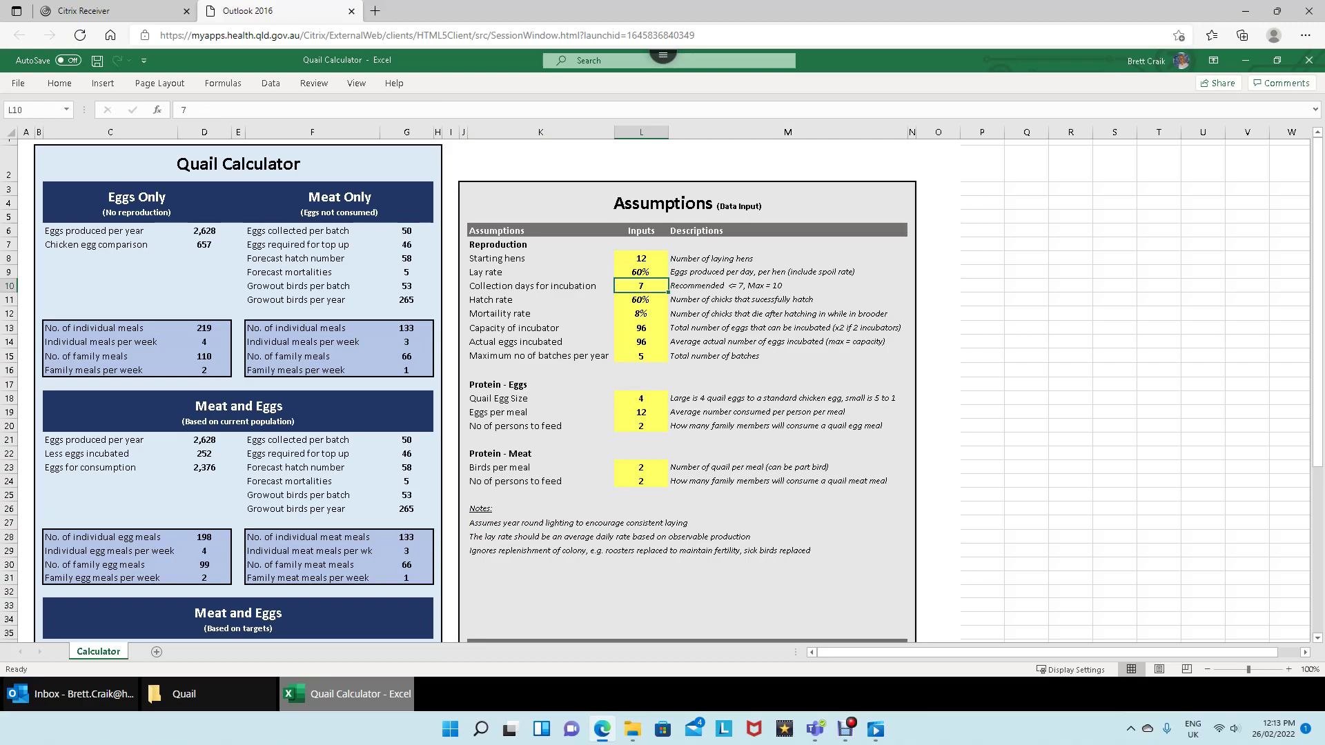
left_click(641, 272)
type("80")
key("Return")
scroll(661, 392, "down", 1)
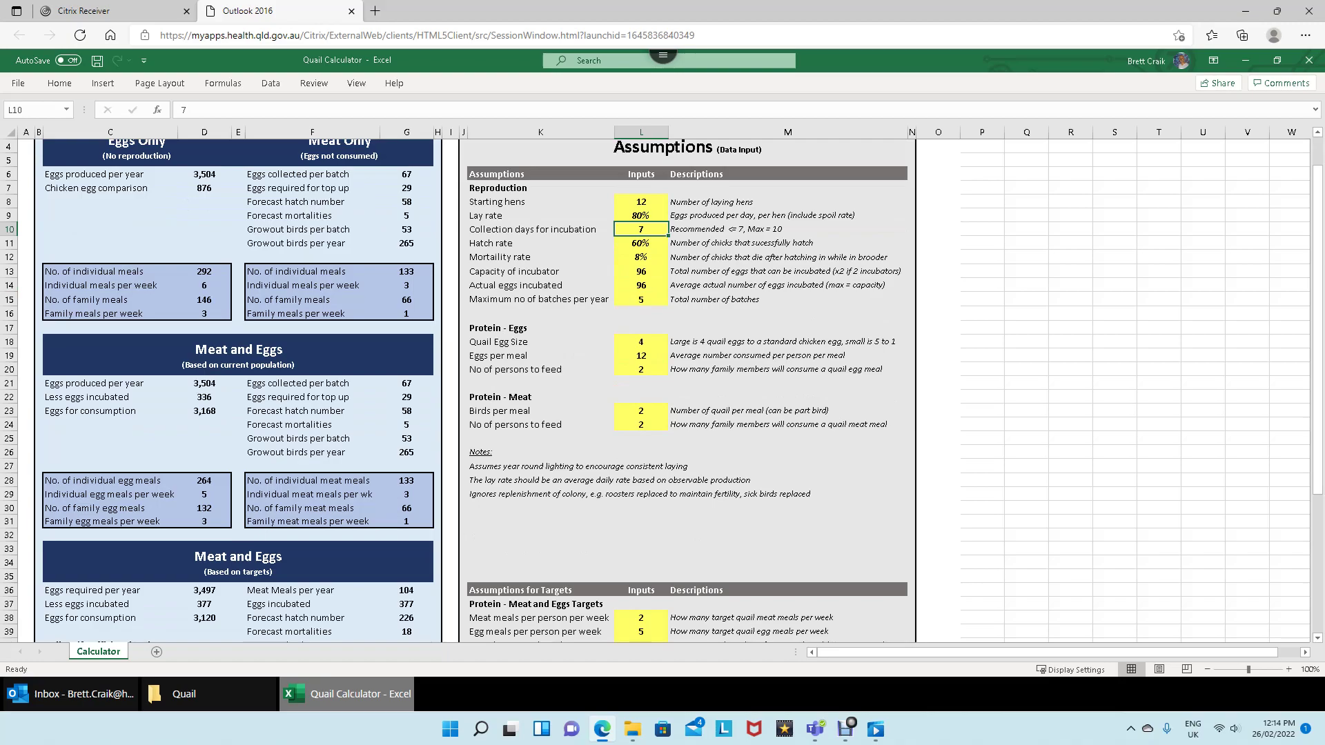
left_click(614, 481)
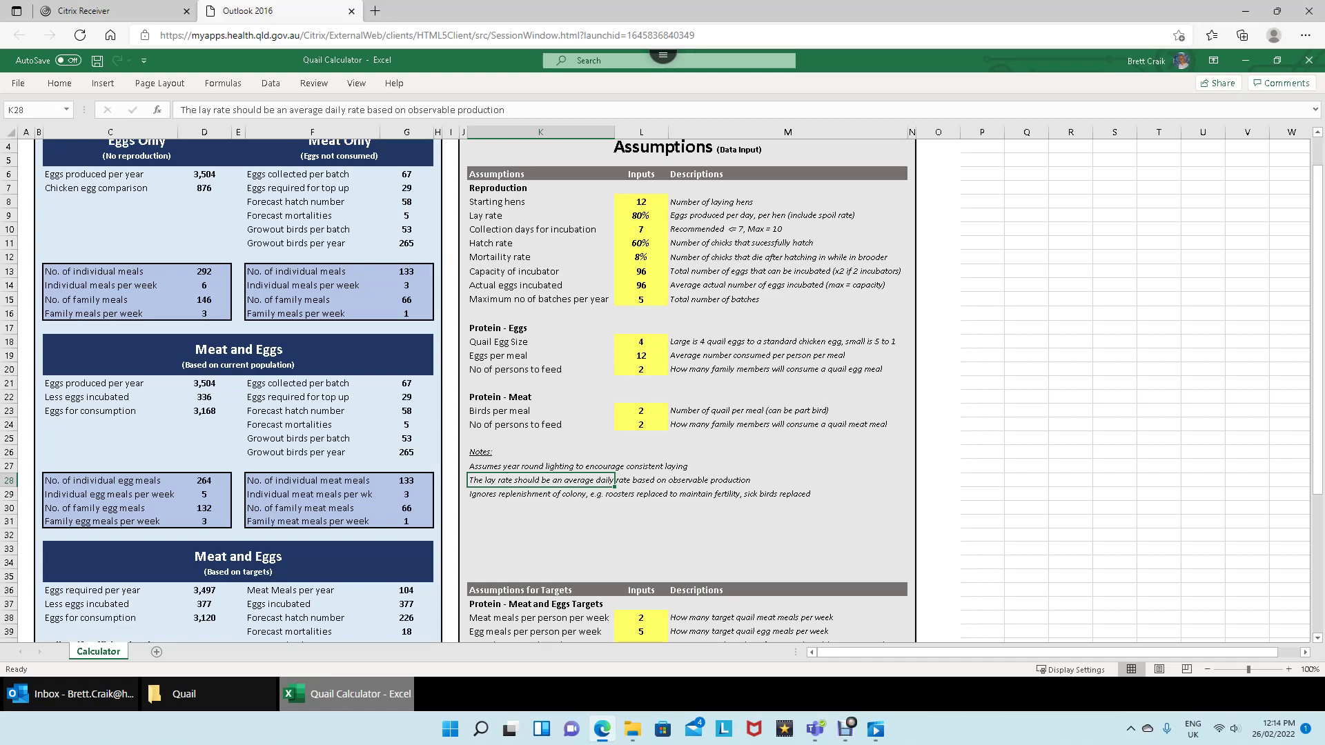
left_click(641, 216)
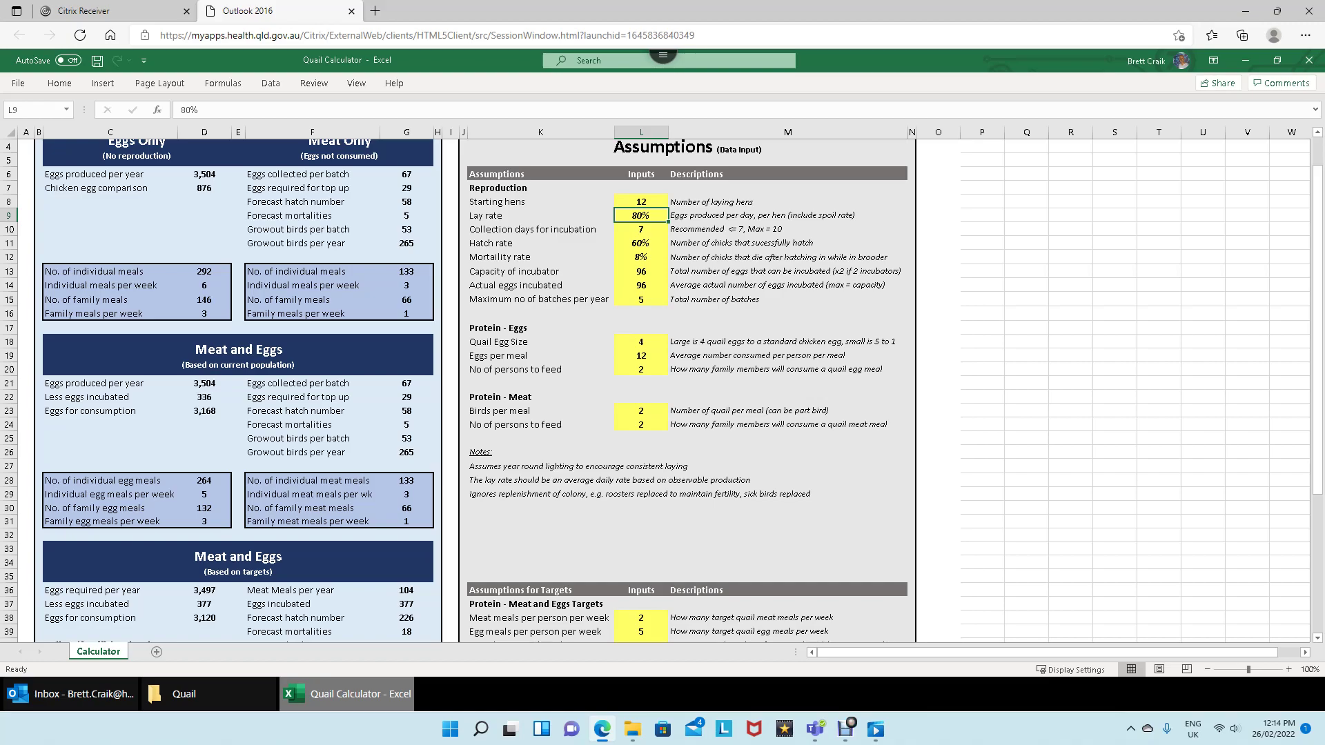
scroll(660, 391, "up", 1)
scroll(661, 391, "down", 2)
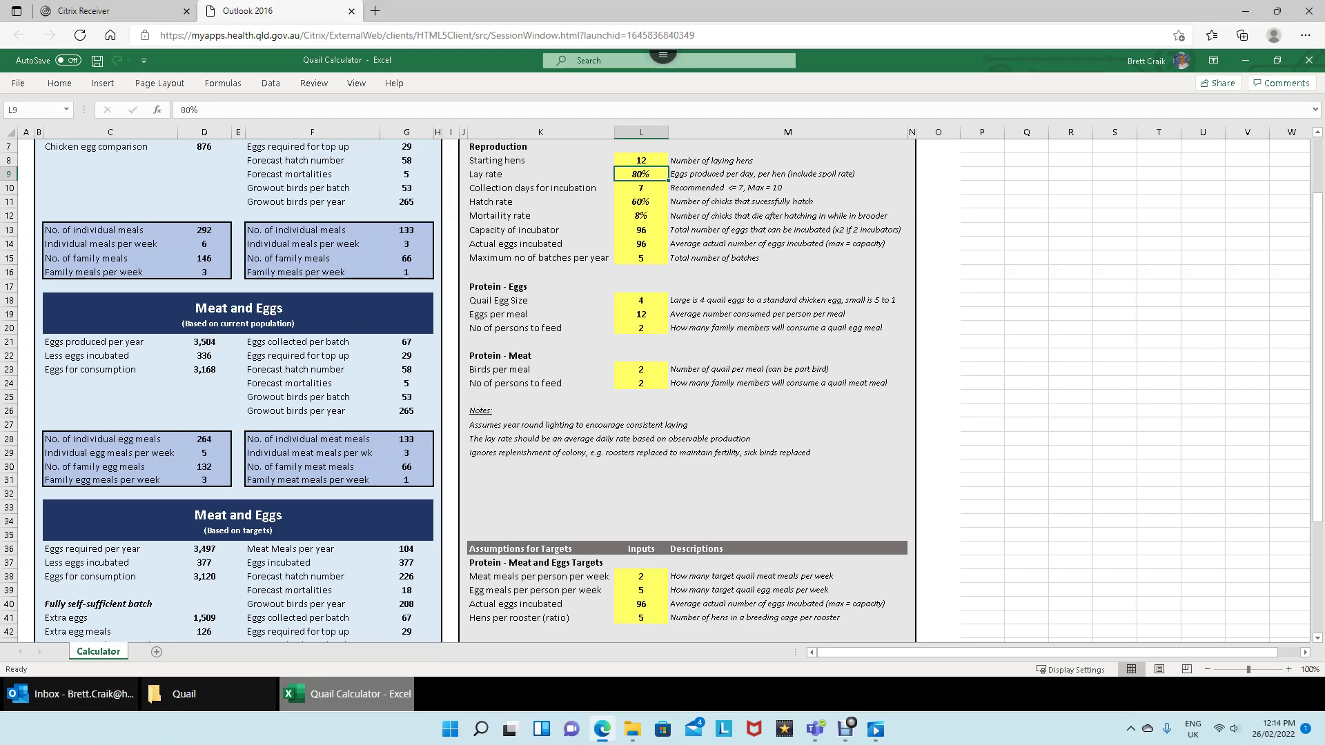
left_click(540, 452)
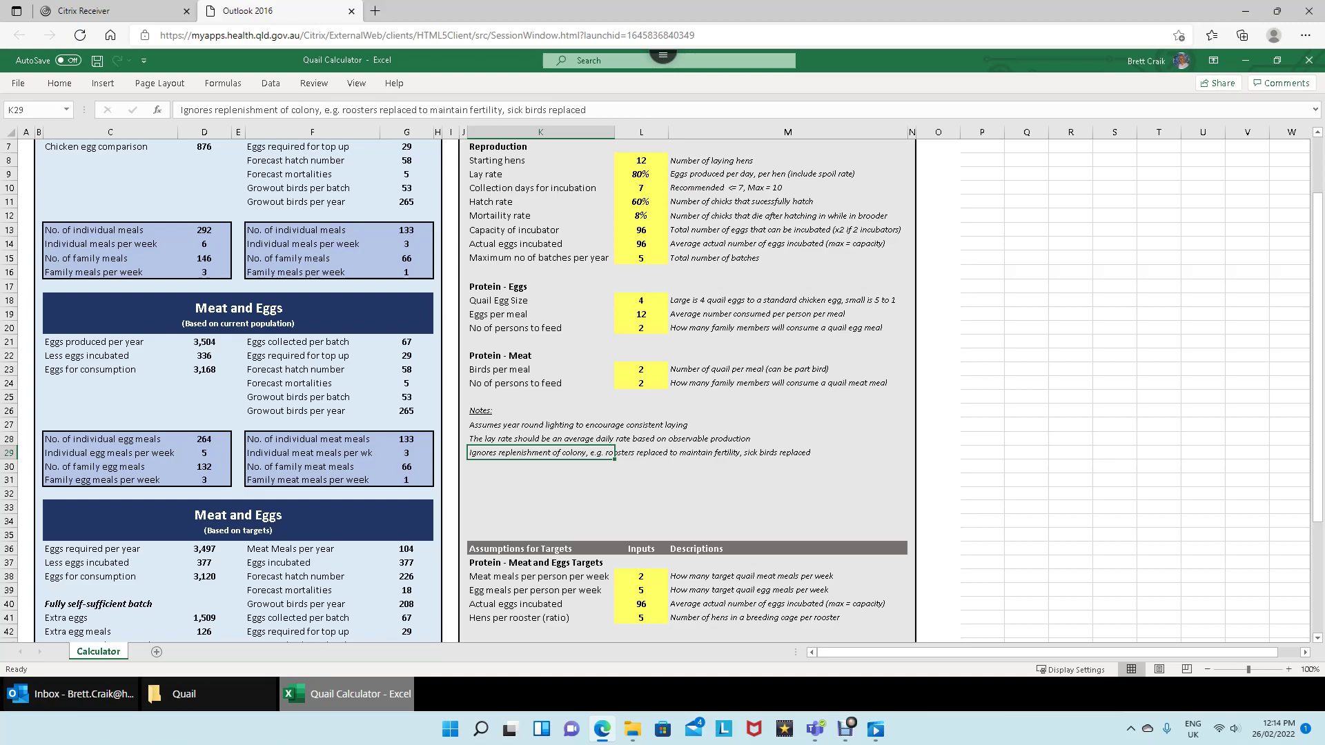
scroll(661, 388, "up", 2)
scroll(661, 387, "down", 2)
scroll(662, 386, "down", 2)
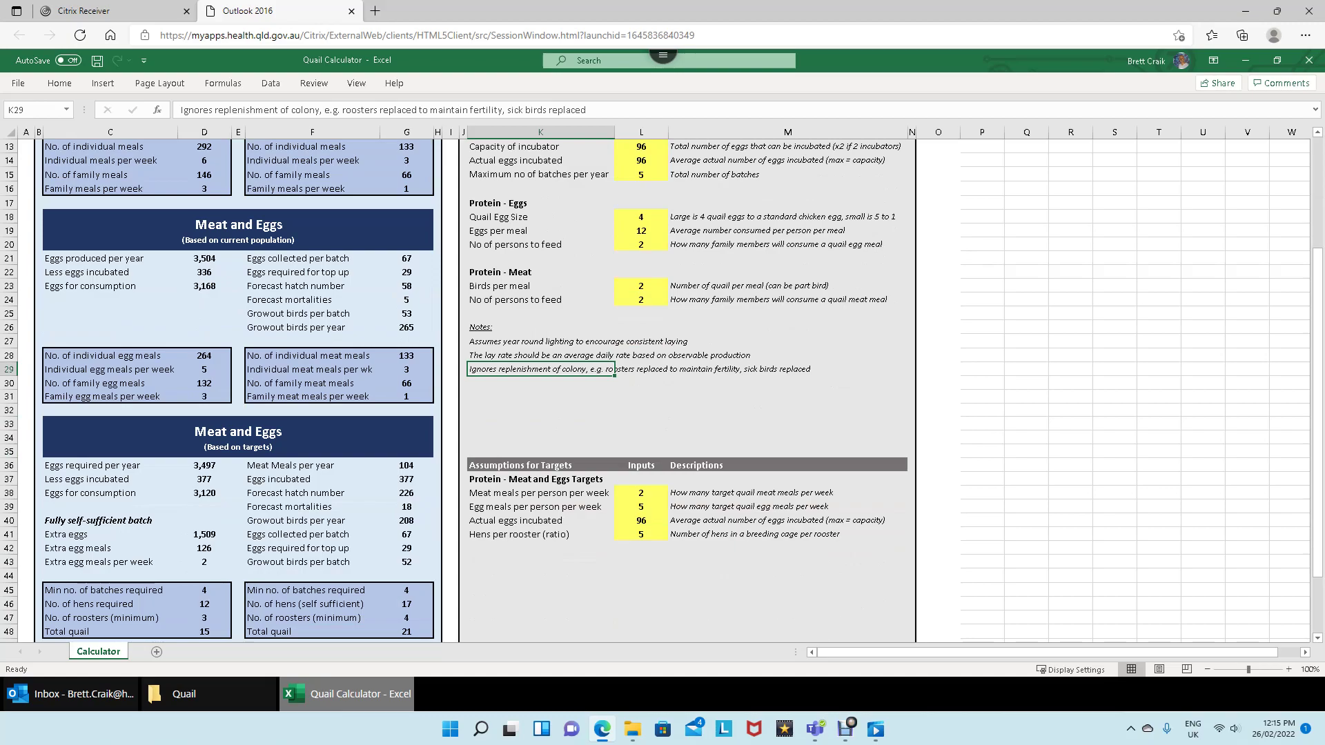
left_click(540, 465)
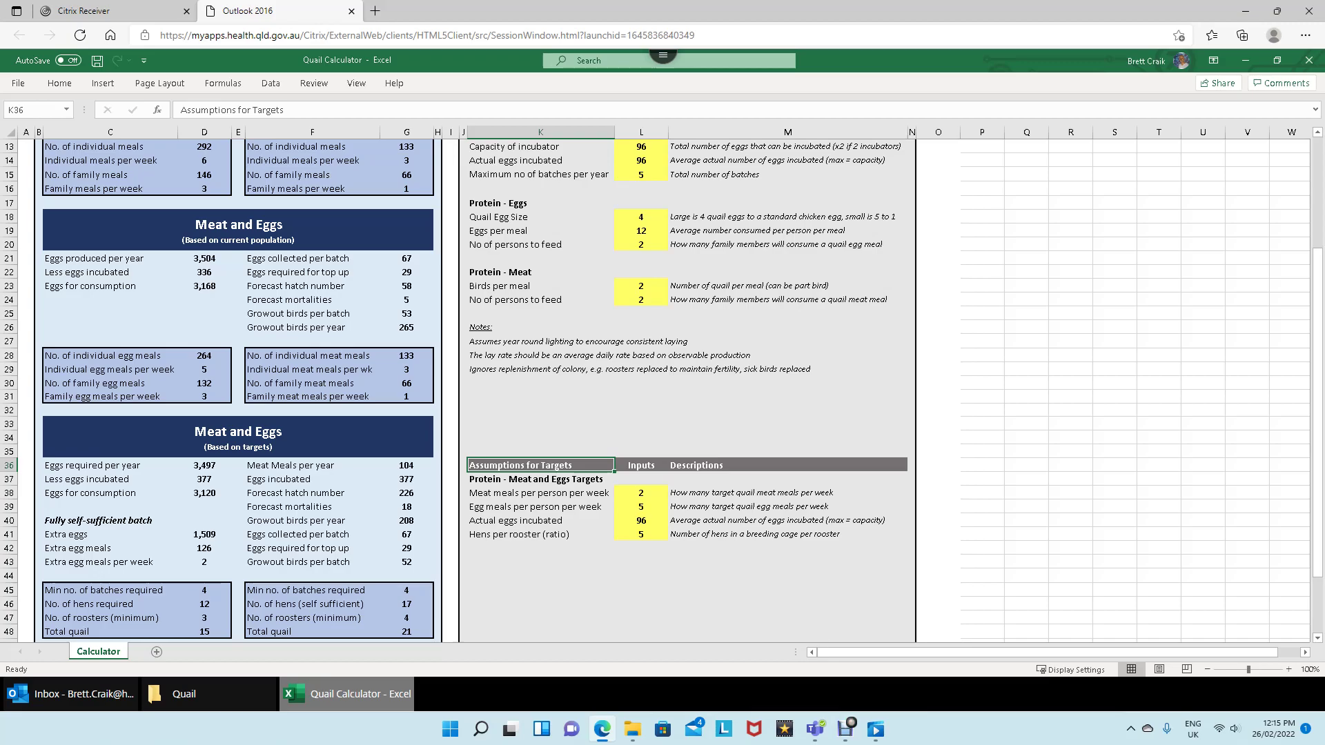
scroll(662, 387, "up", 4)
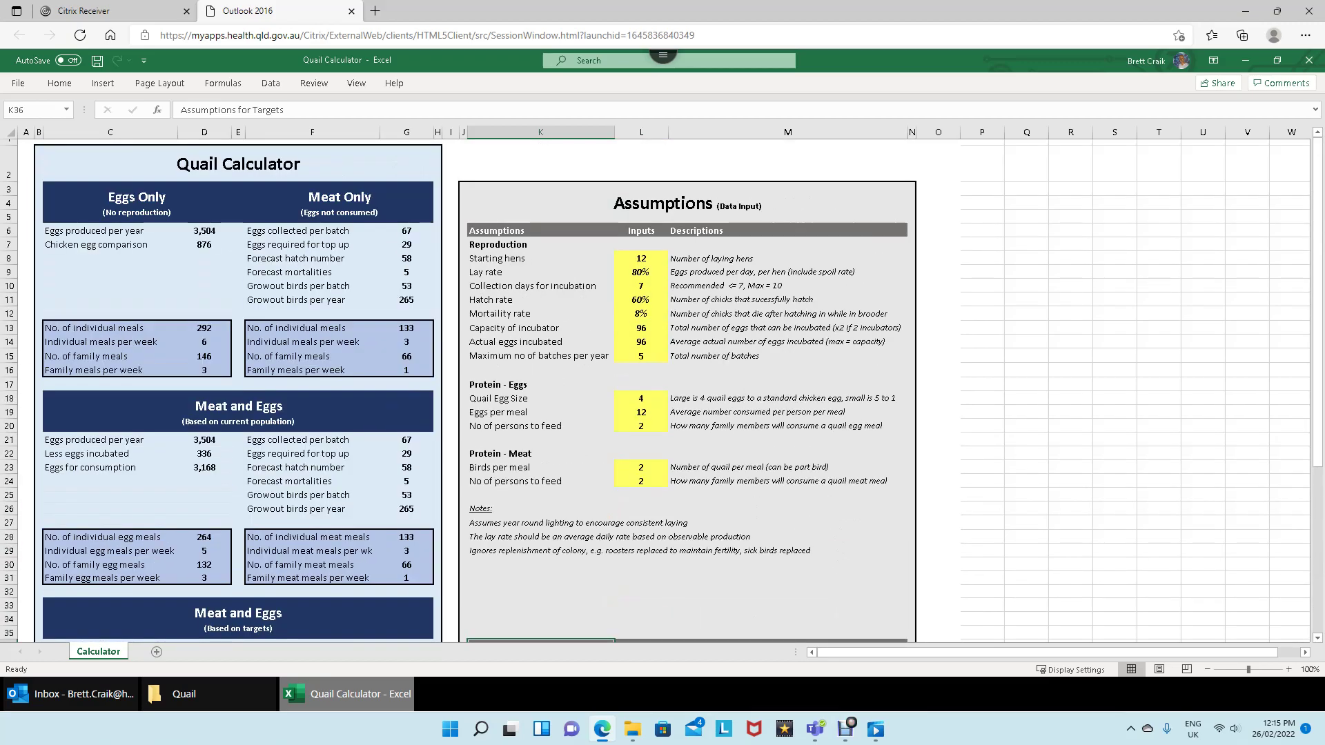
left_click(137, 203)
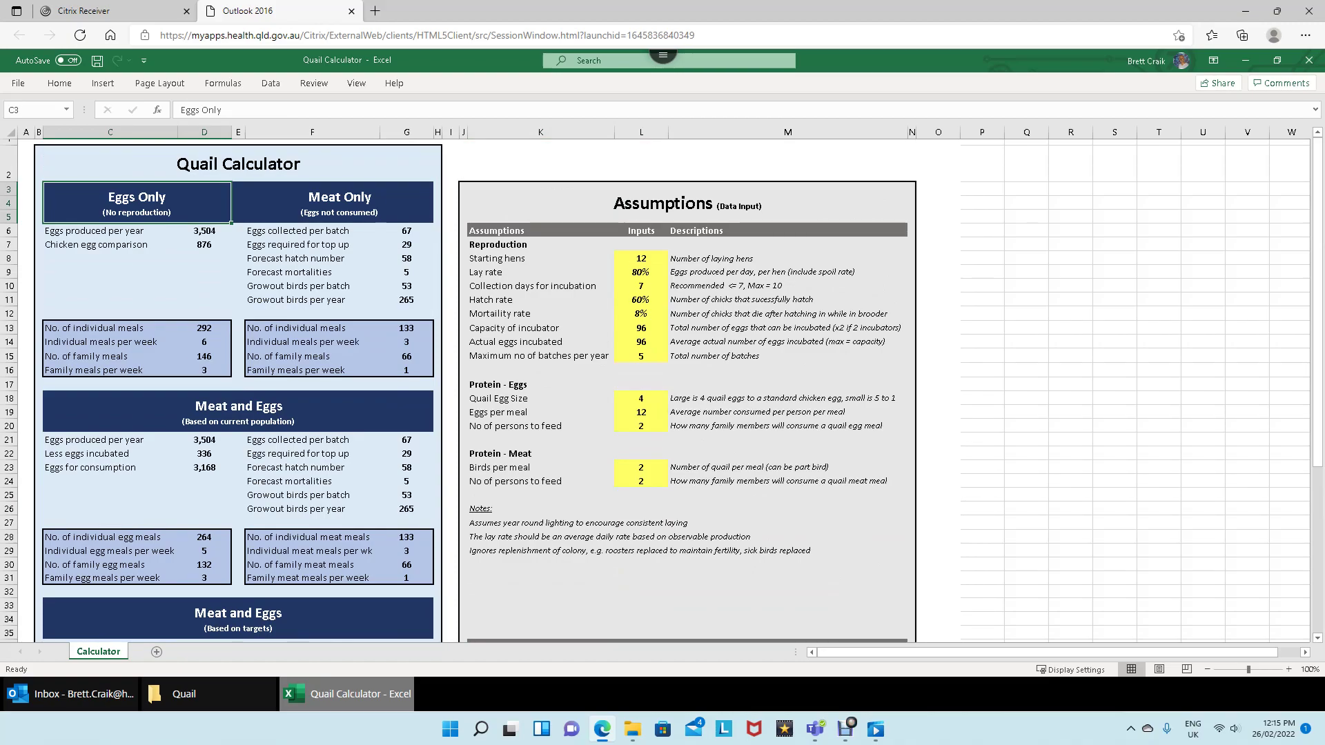
left_click(111, 231)
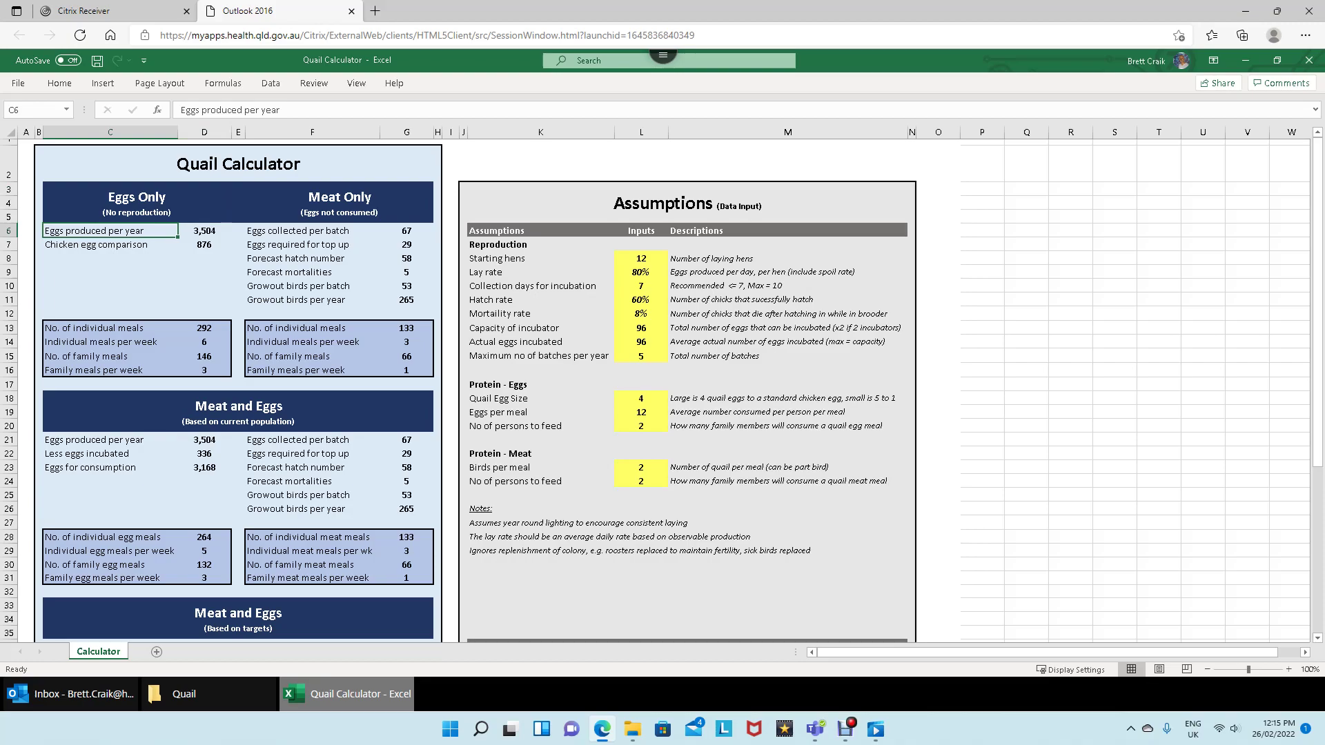
left_click(204, 231)
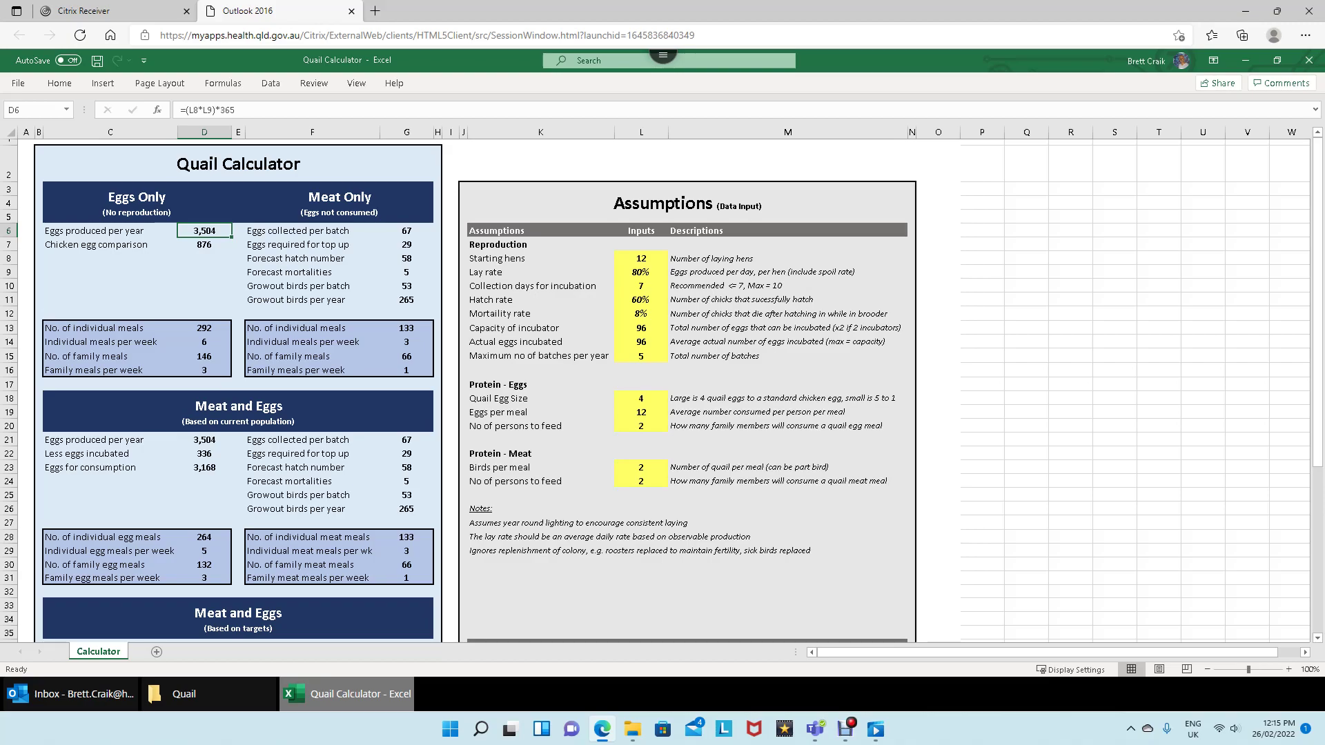
left_click(205, 245)
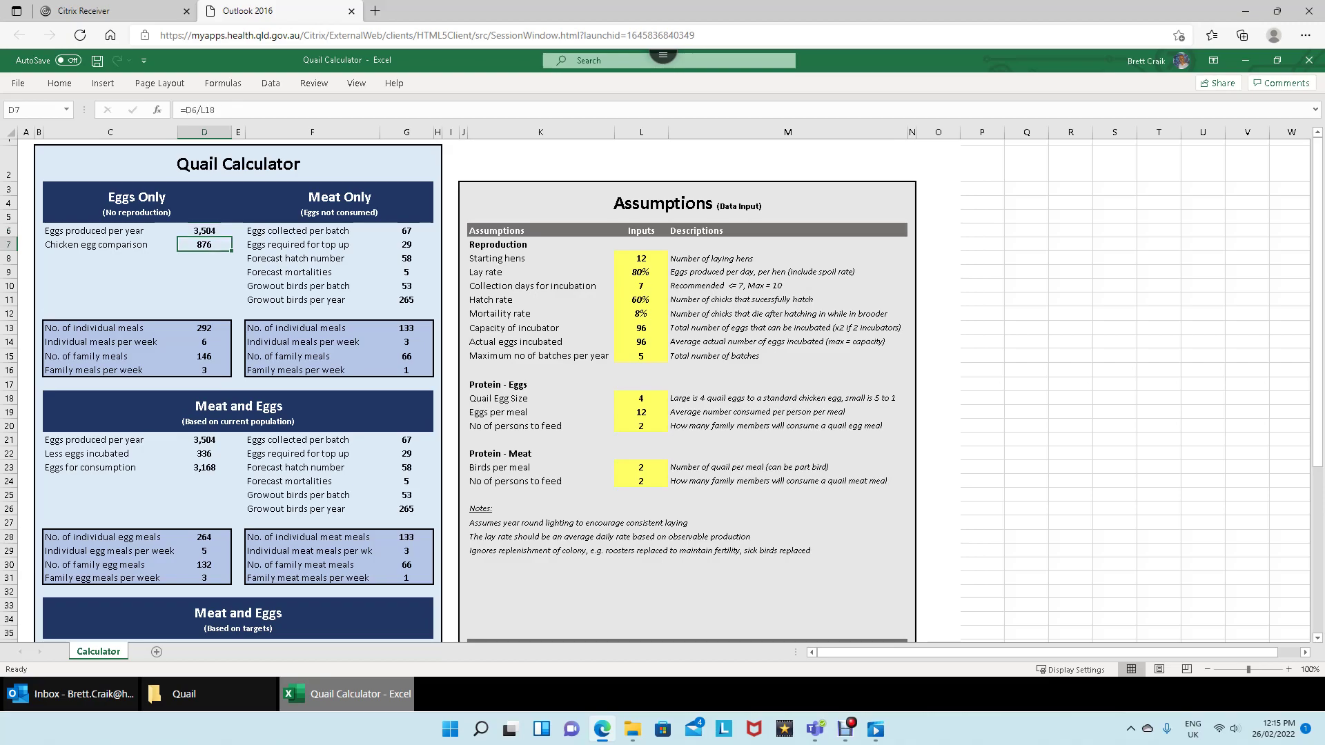
left_click_drag(205, 327, 205, 370)
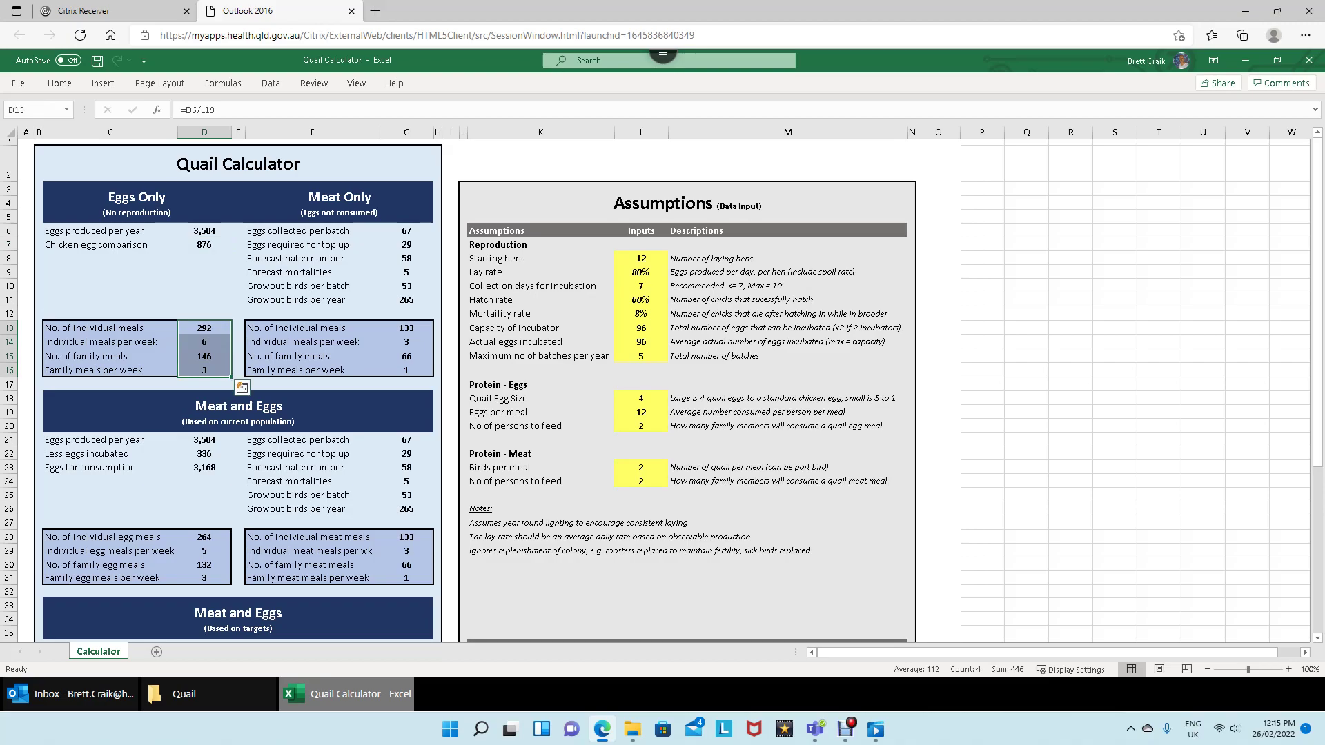
key("Down")
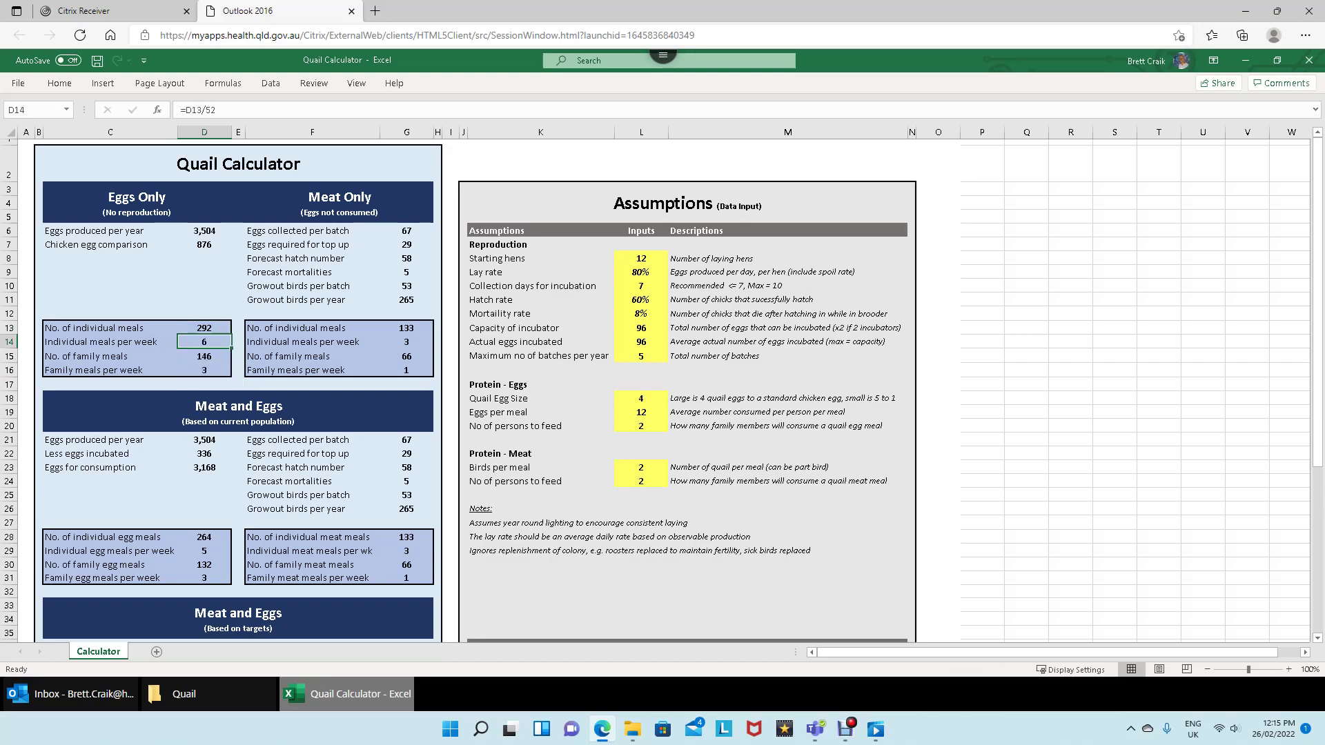
key("Down")
key("Down")
key("Up")
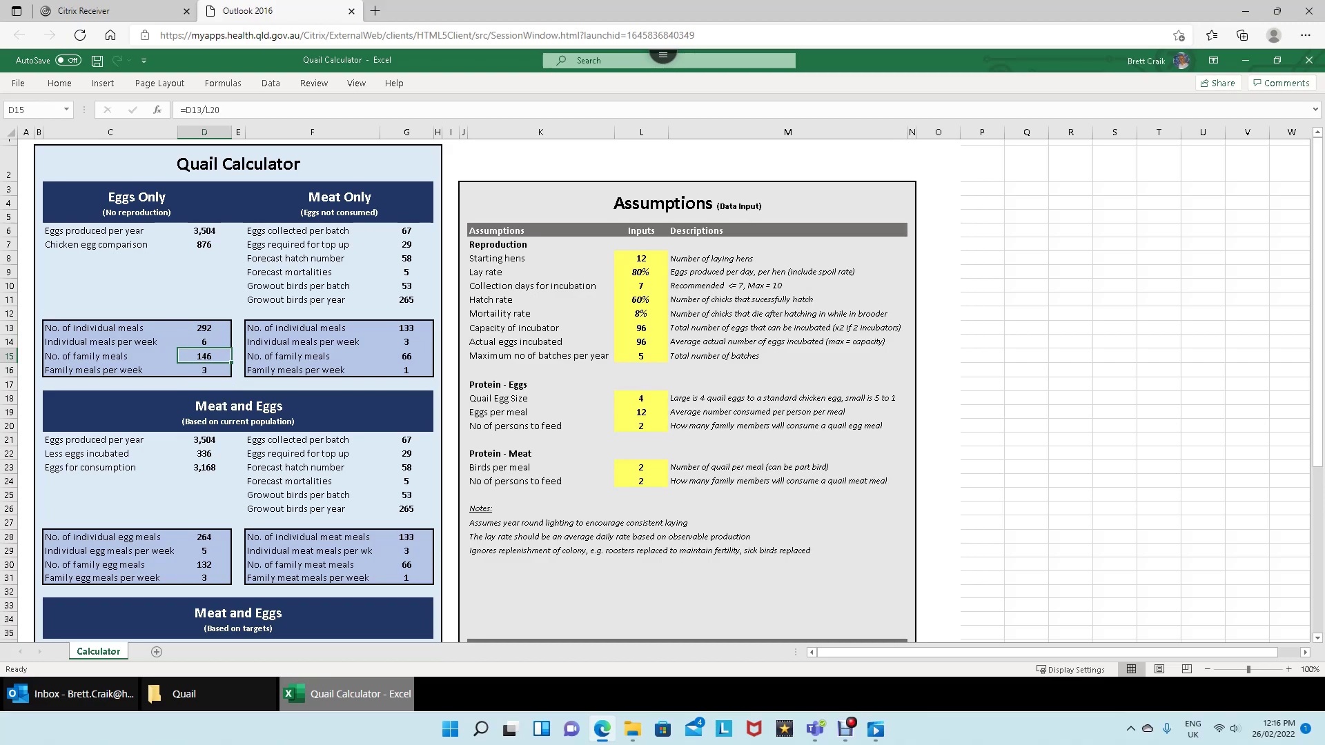
left_click_drag(137, 200, 201, 371)
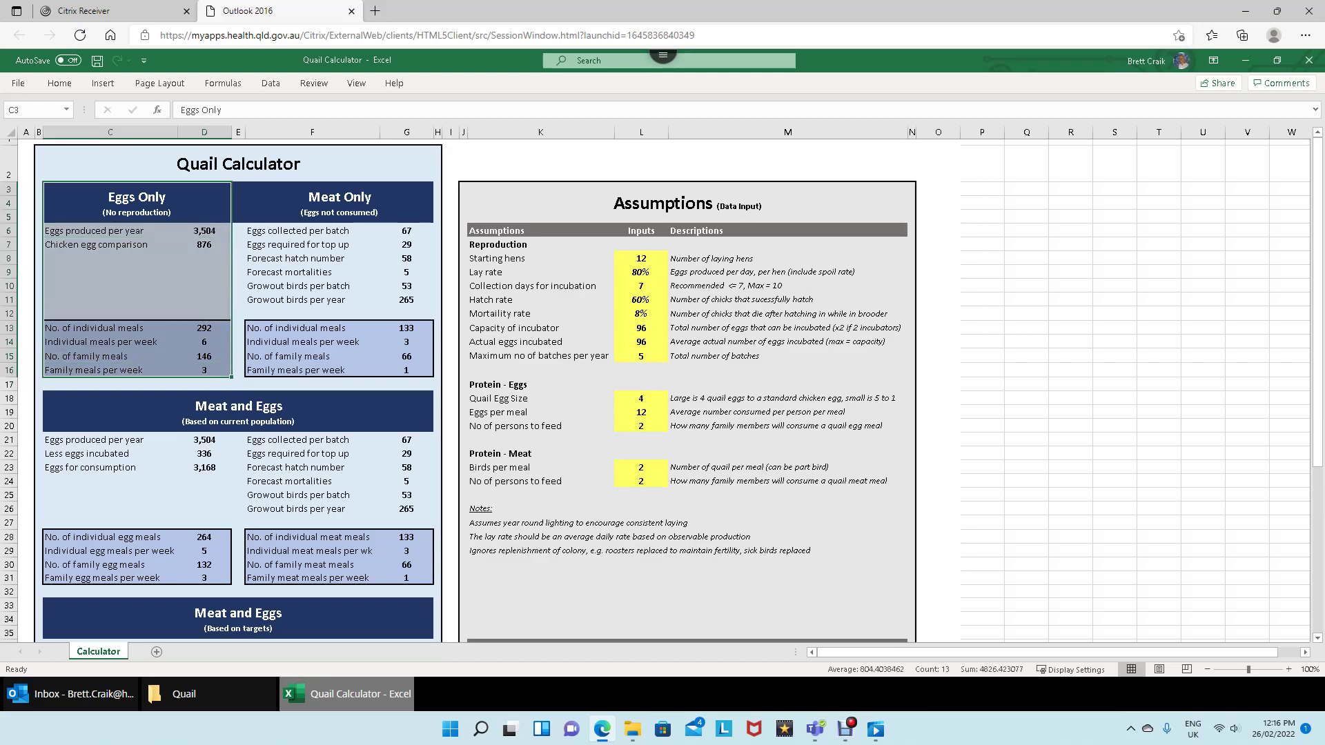
left_click(338, 202)
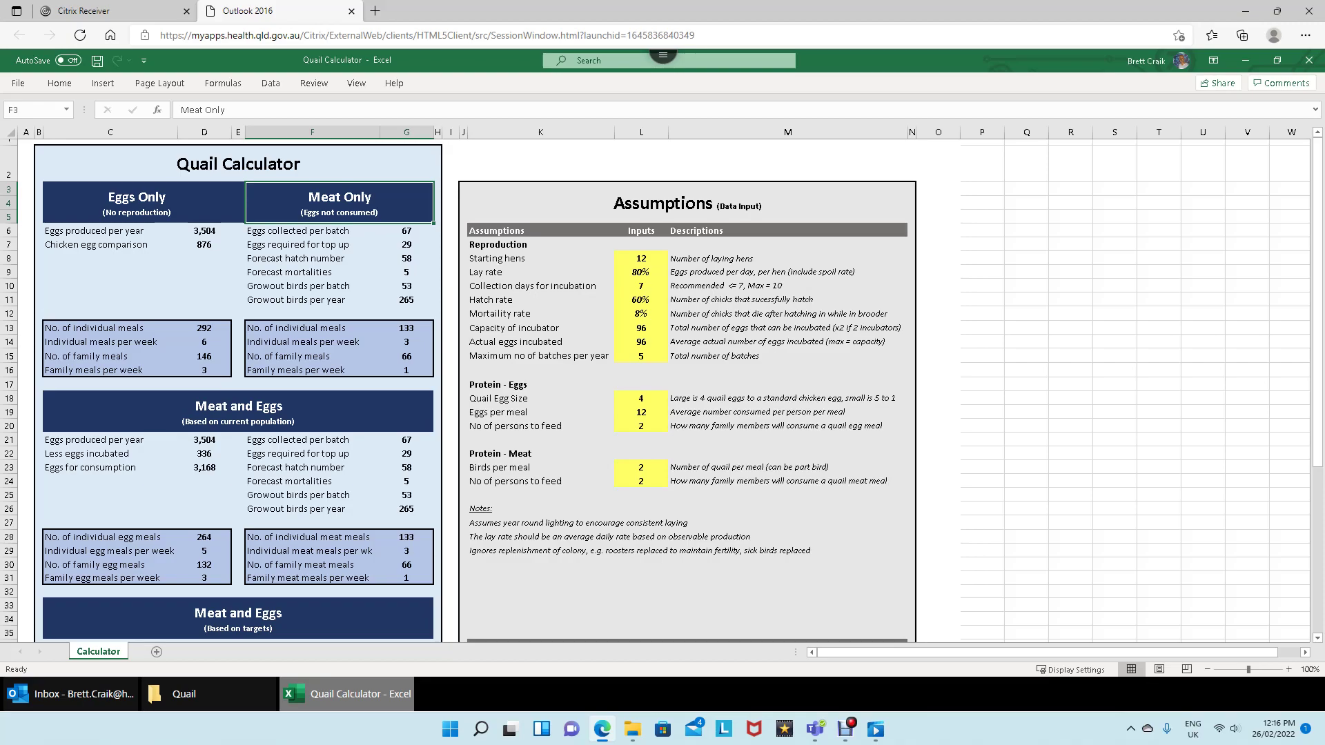
left_click_drag(339, 204, 339, 314)
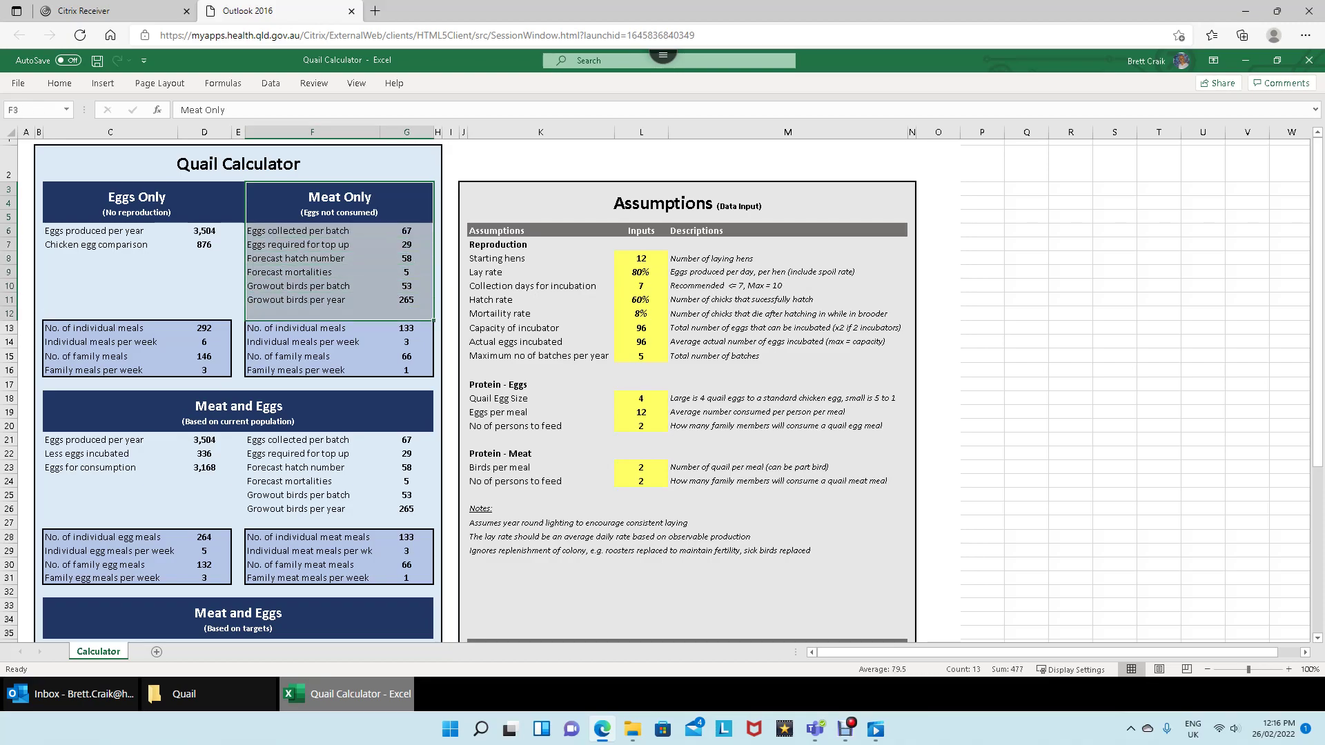
left_click(407, 231)
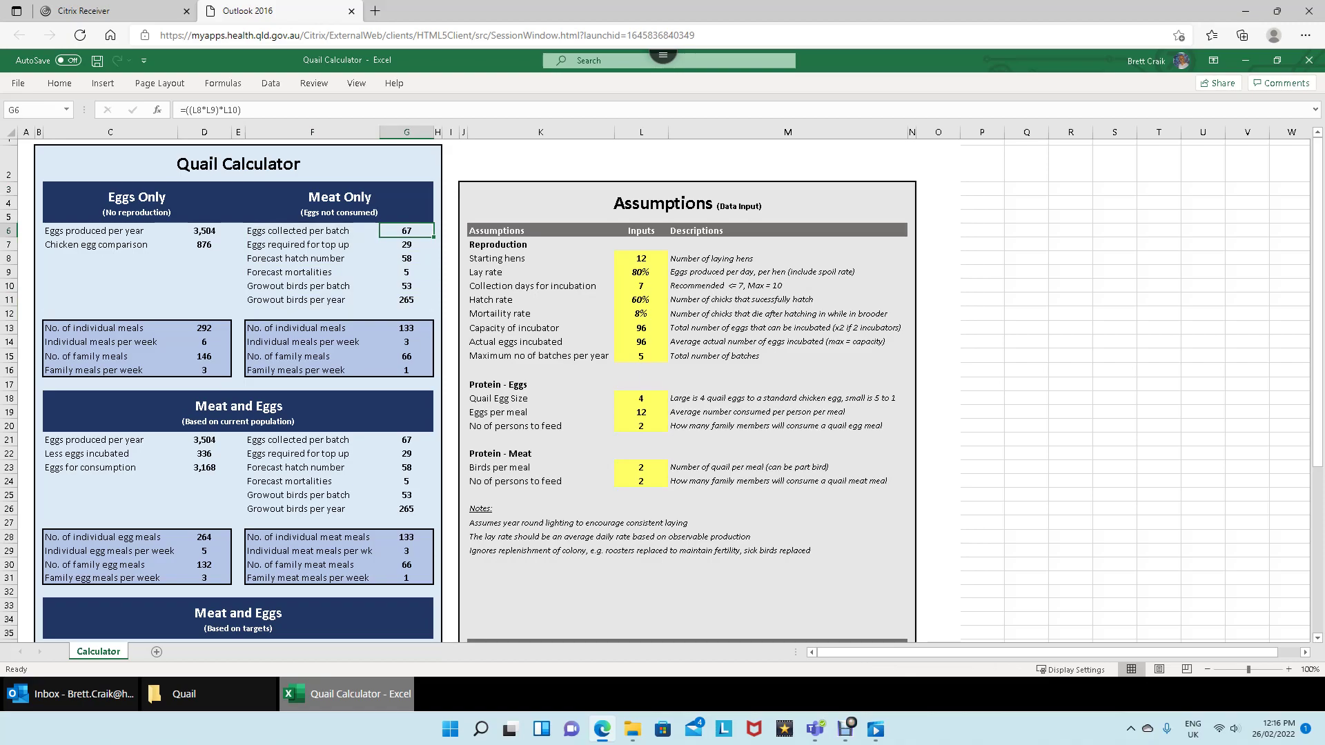
left_click(641, 327)
left_click(641, 342)
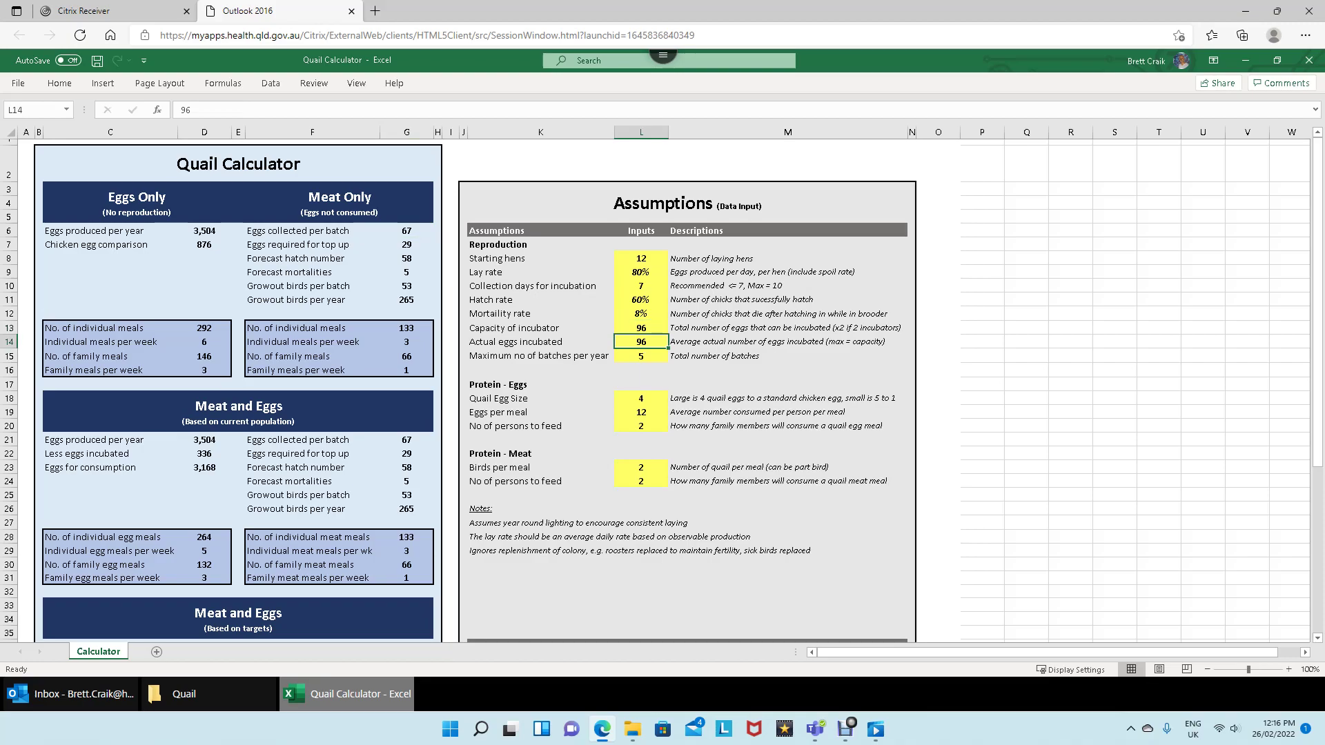
left_click(406, 231)
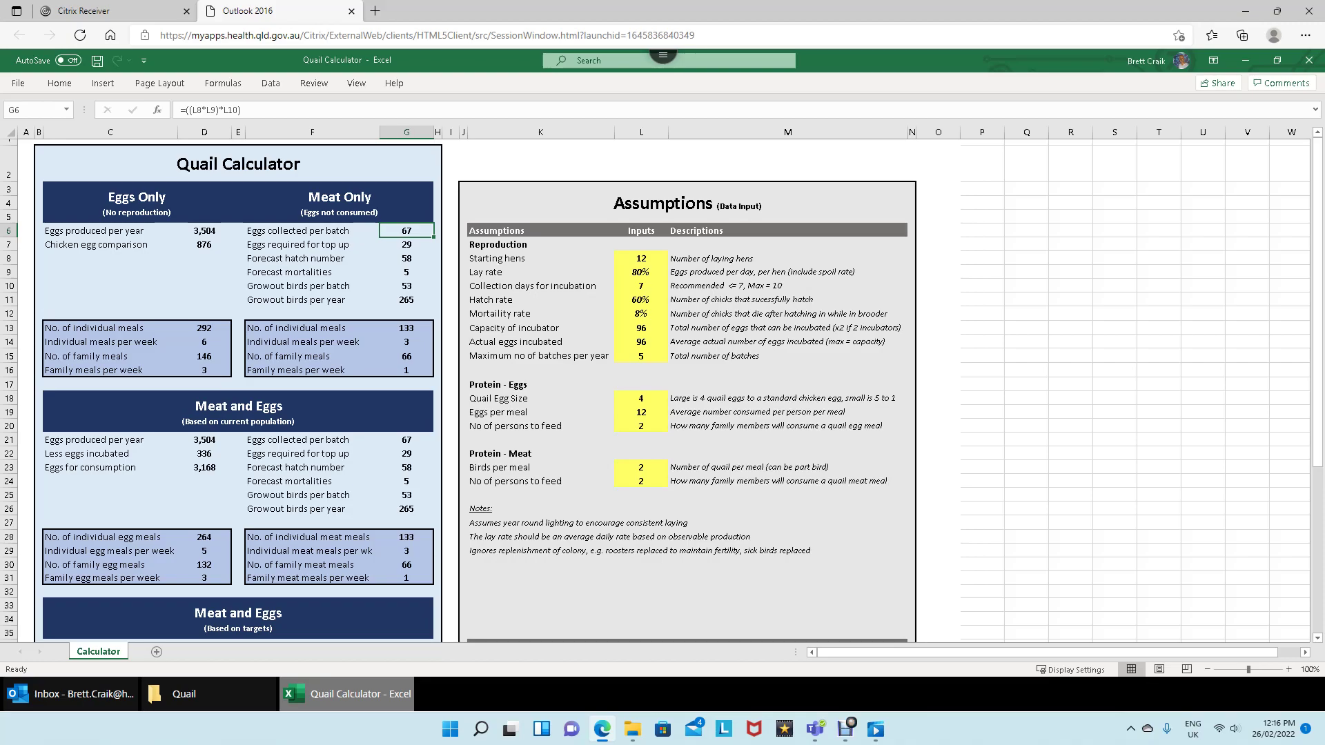
left_click(407, 245)
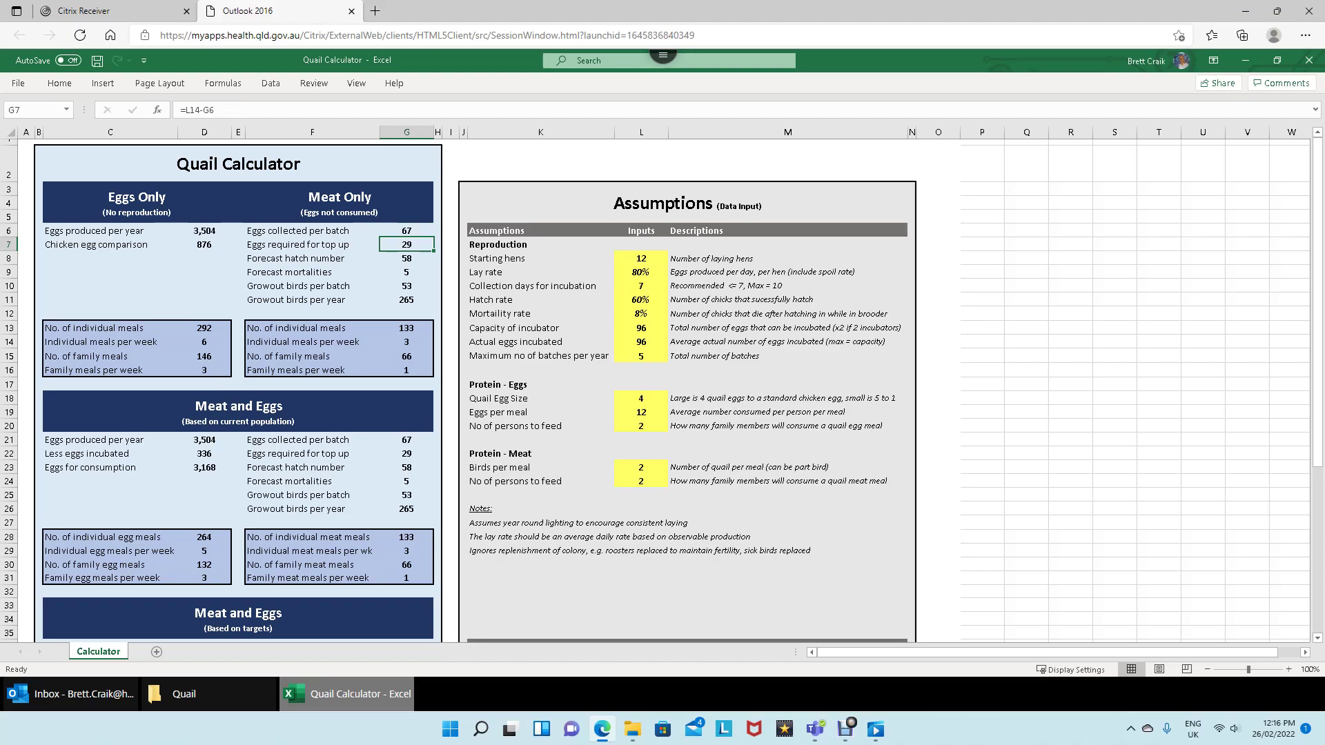
left_click_drag(311, 245, 406, 245)
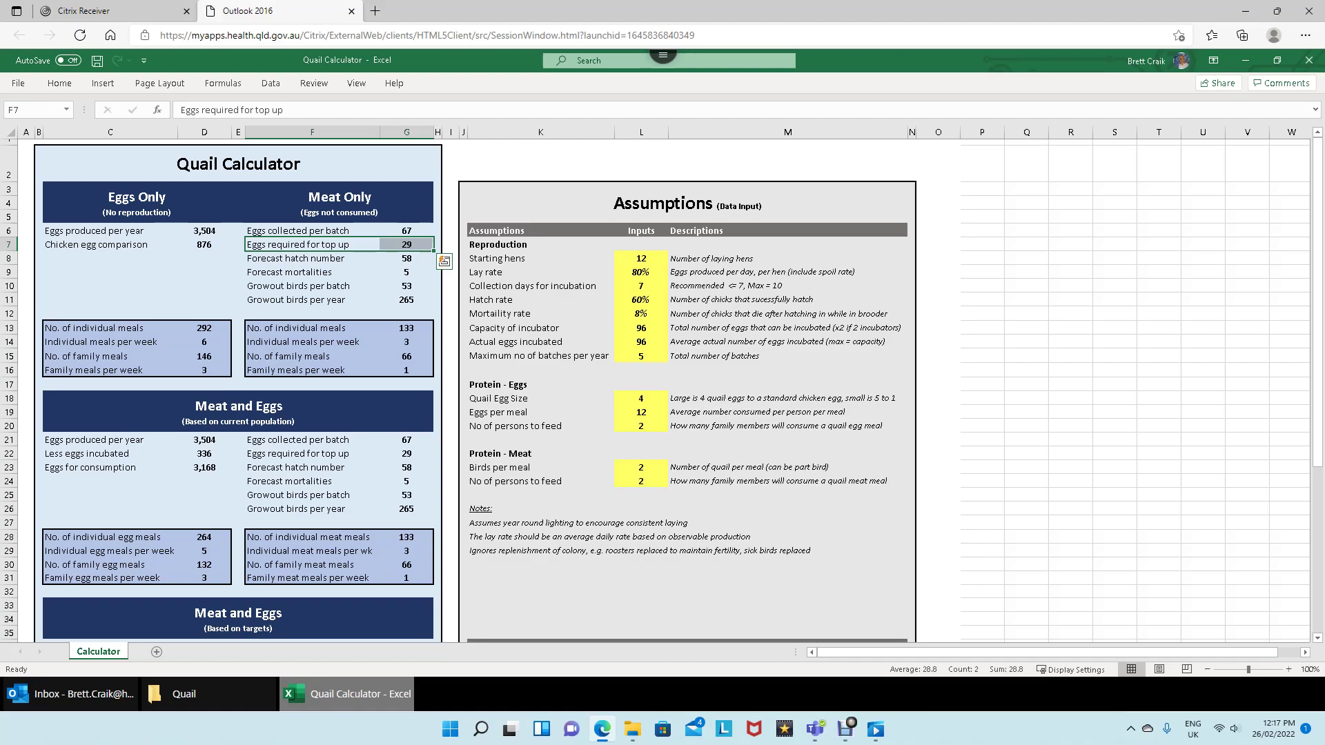
left_click_drag(406, 231, 406, 245)
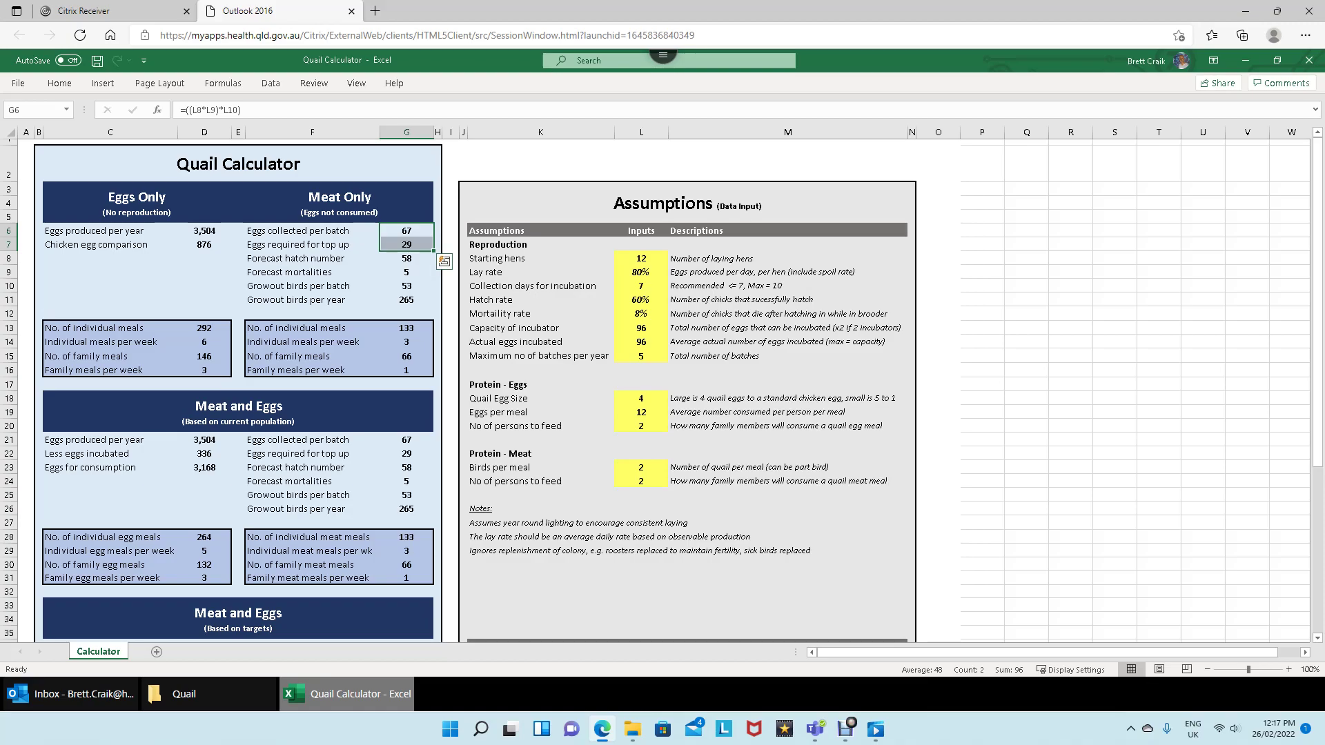
left_click(406, 258)
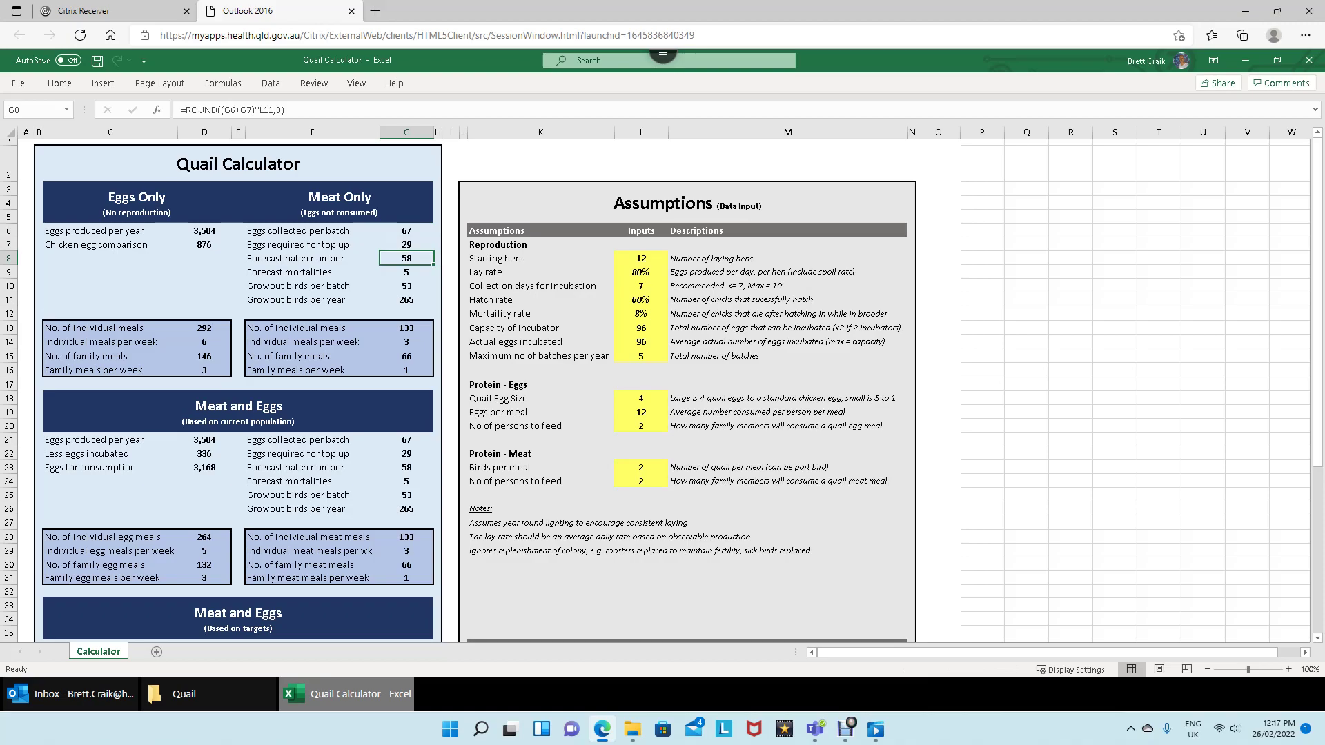
left_click(407, 272)
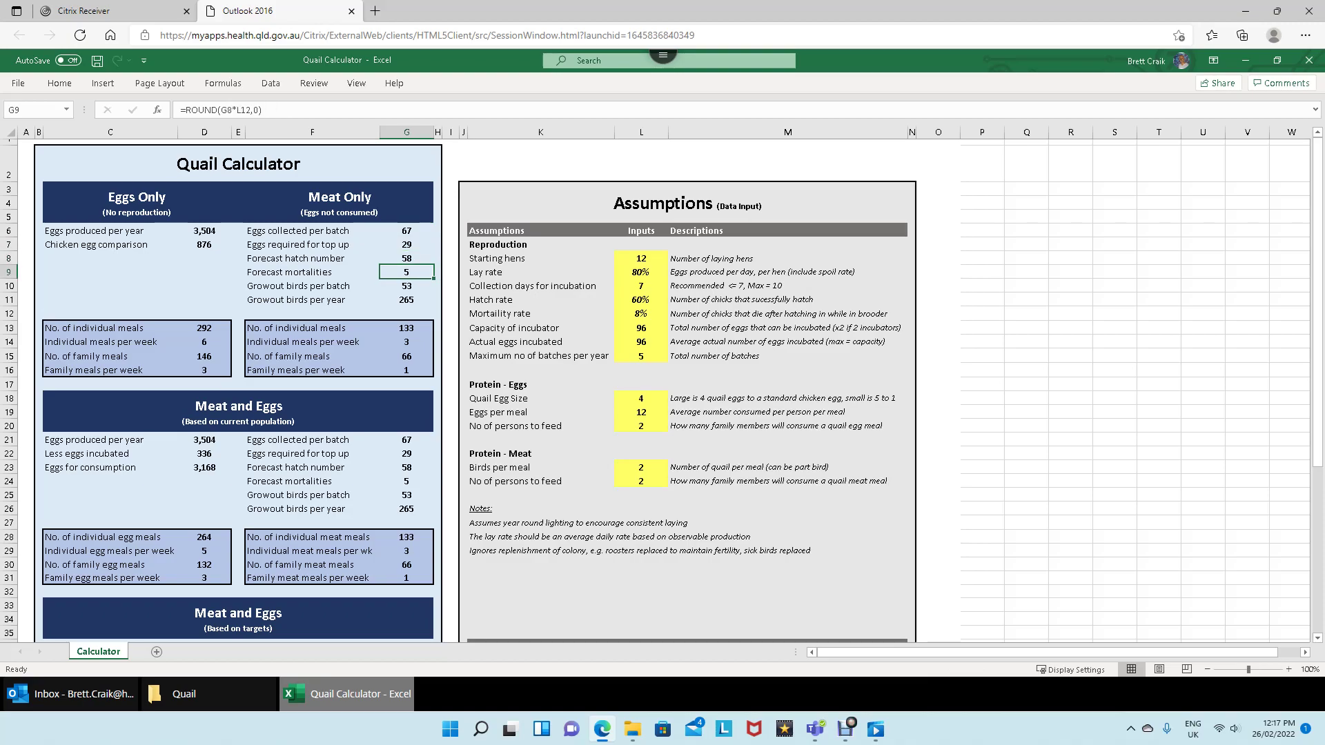
left_click(407, 258)
left_click(406, 272)
left_click(406, 285)
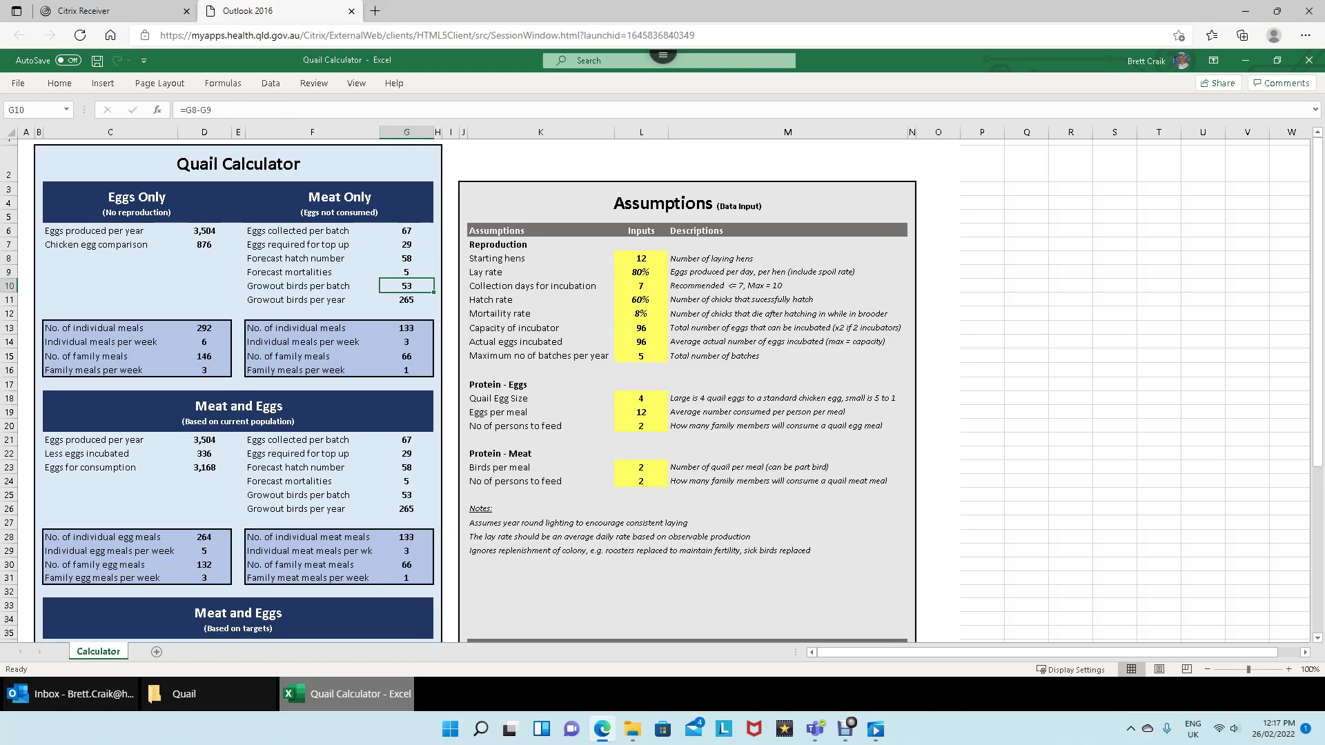
left_click(407, 299)
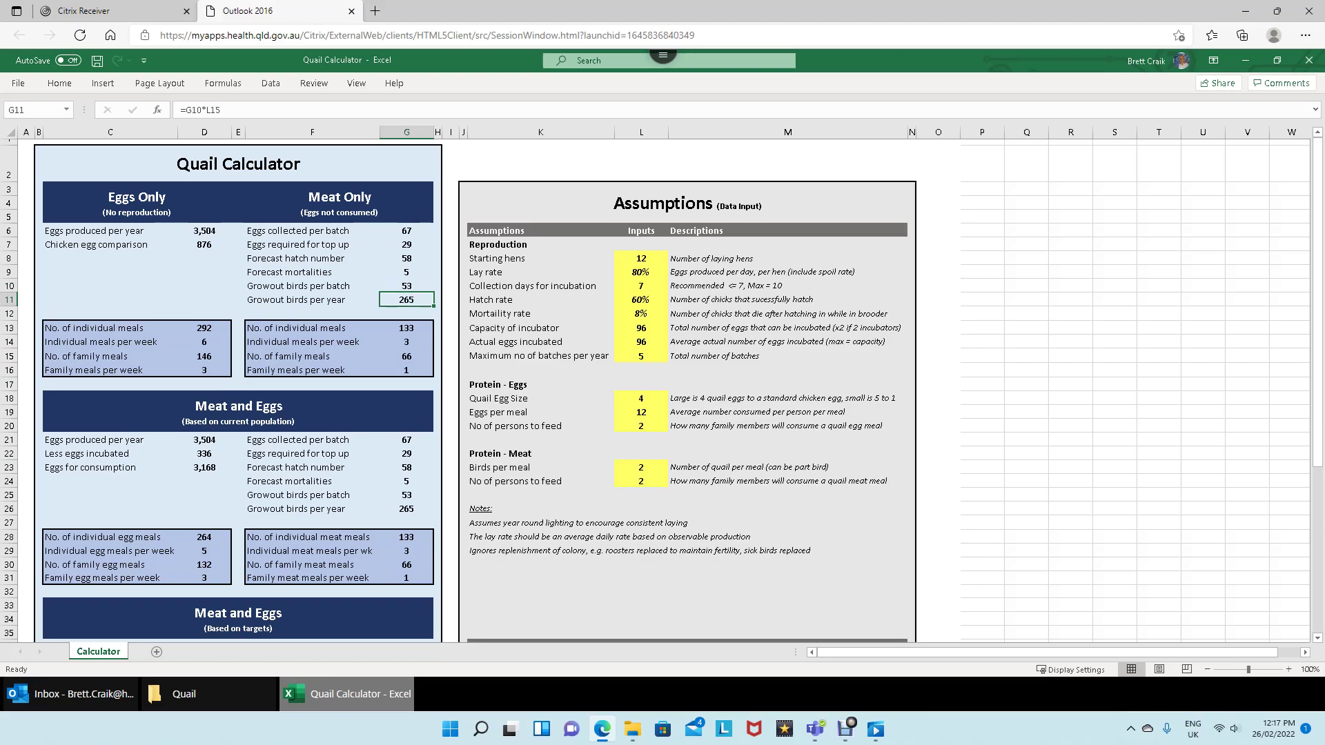
left_click_drag(407, 328, 406, 356)
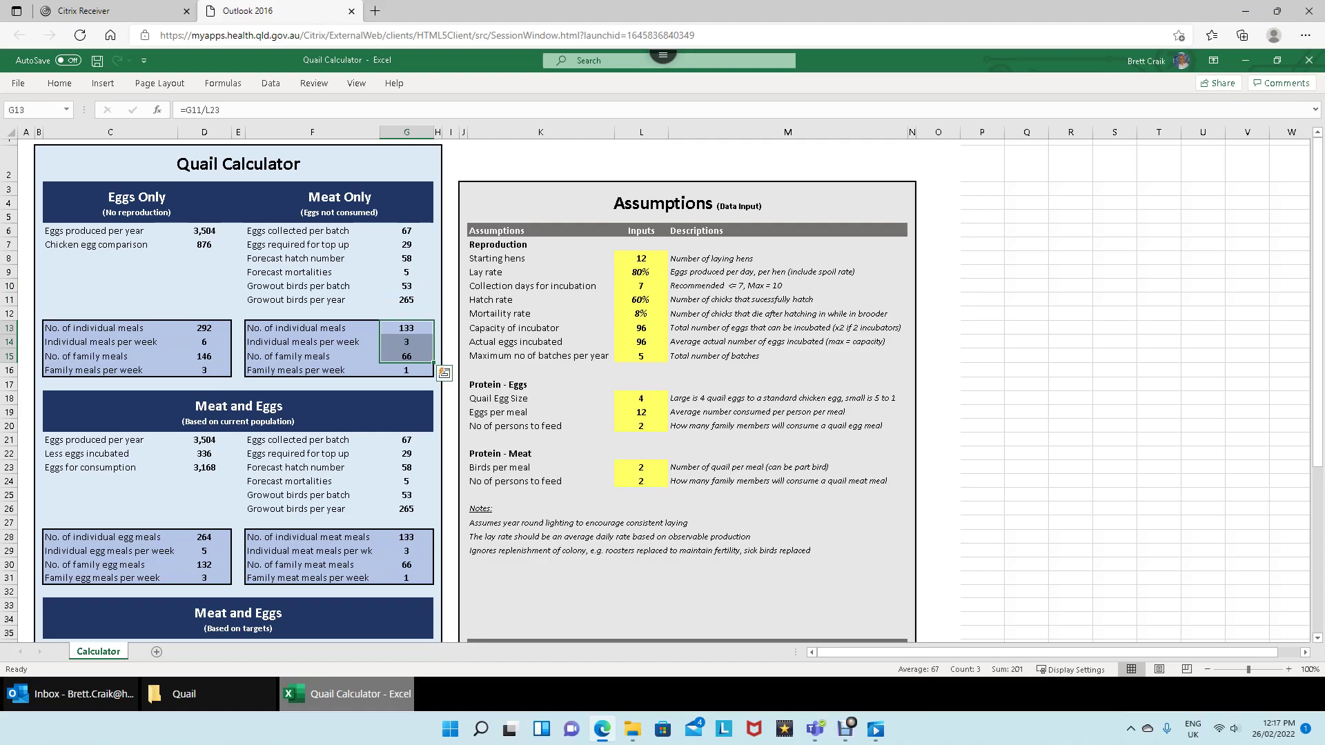
left_click(407, 329)
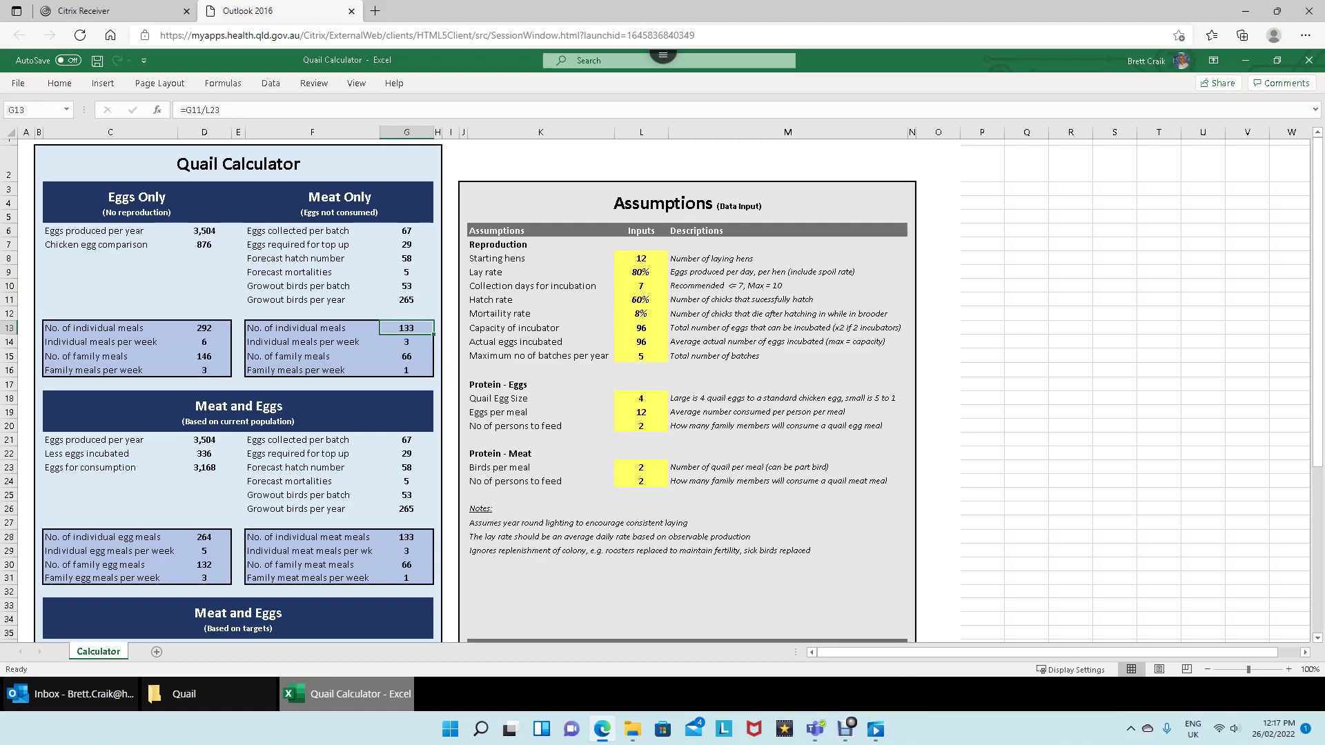
key("Down")
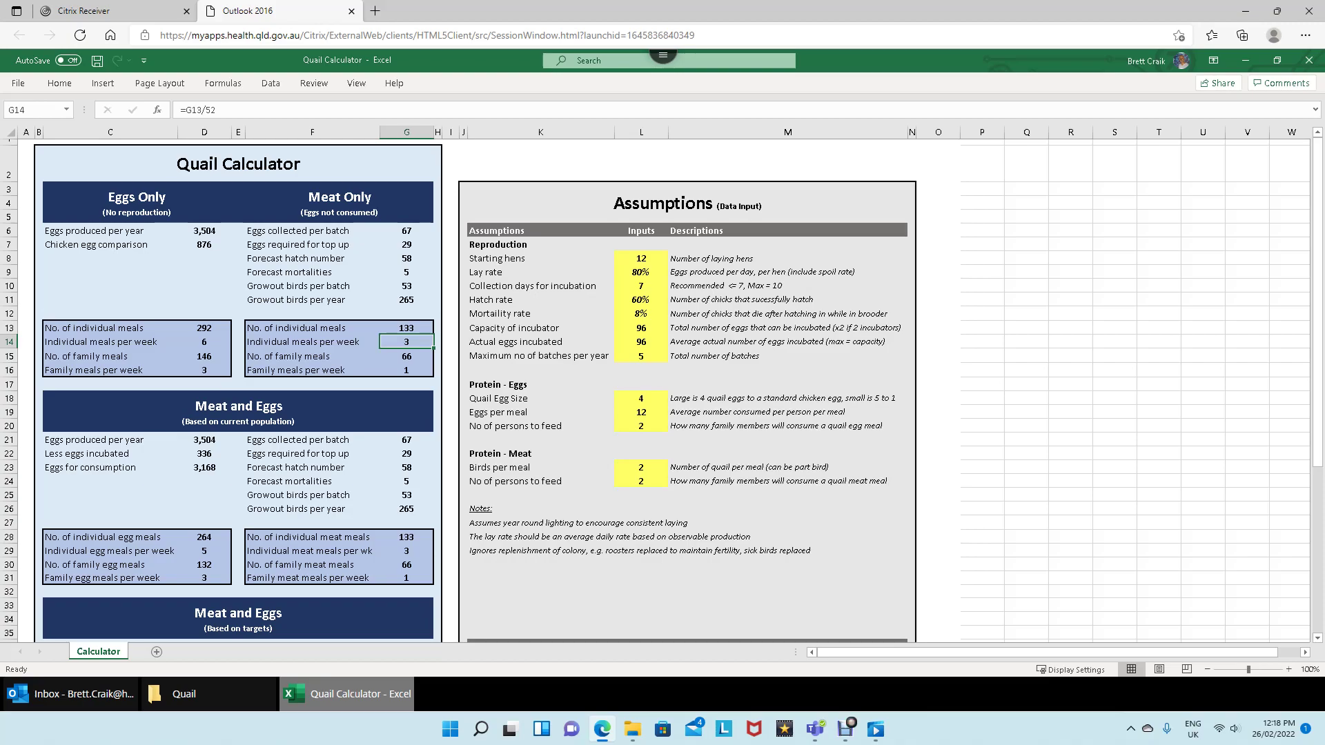
left_click(406, 356)
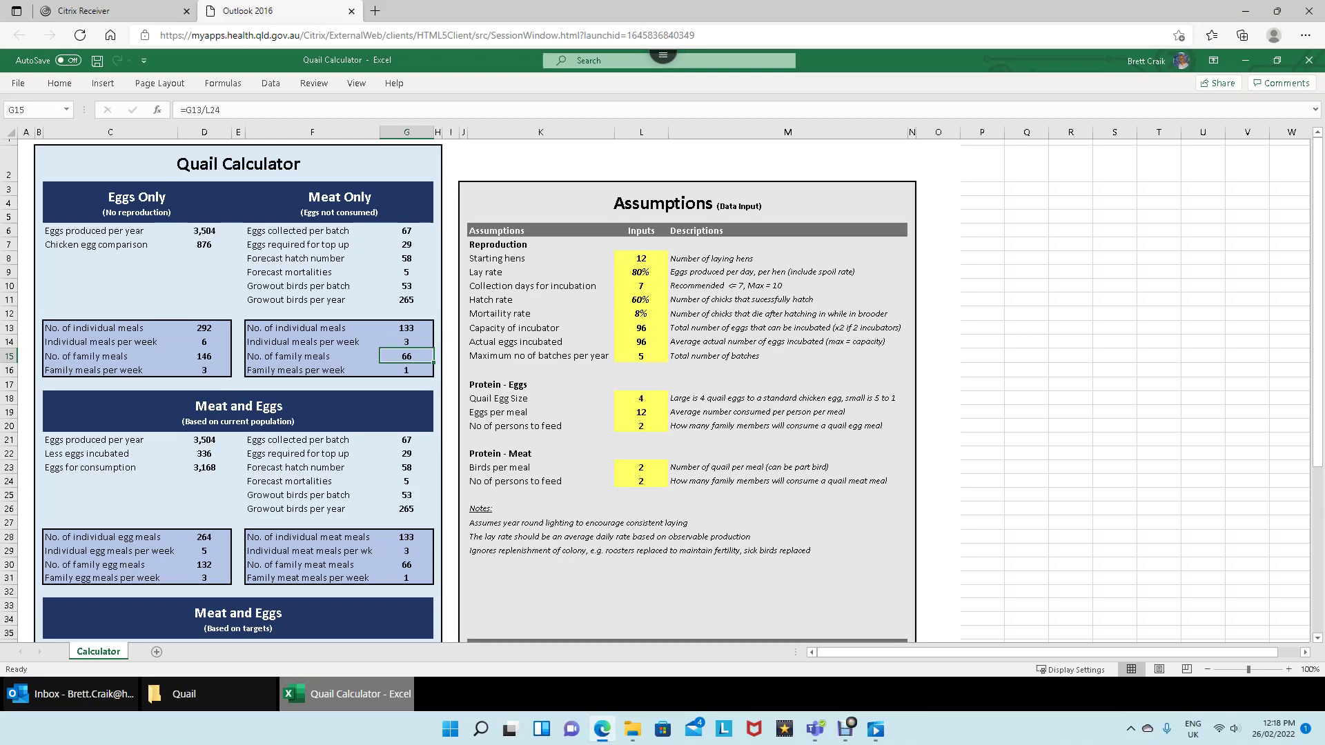
left_click(406, 371)
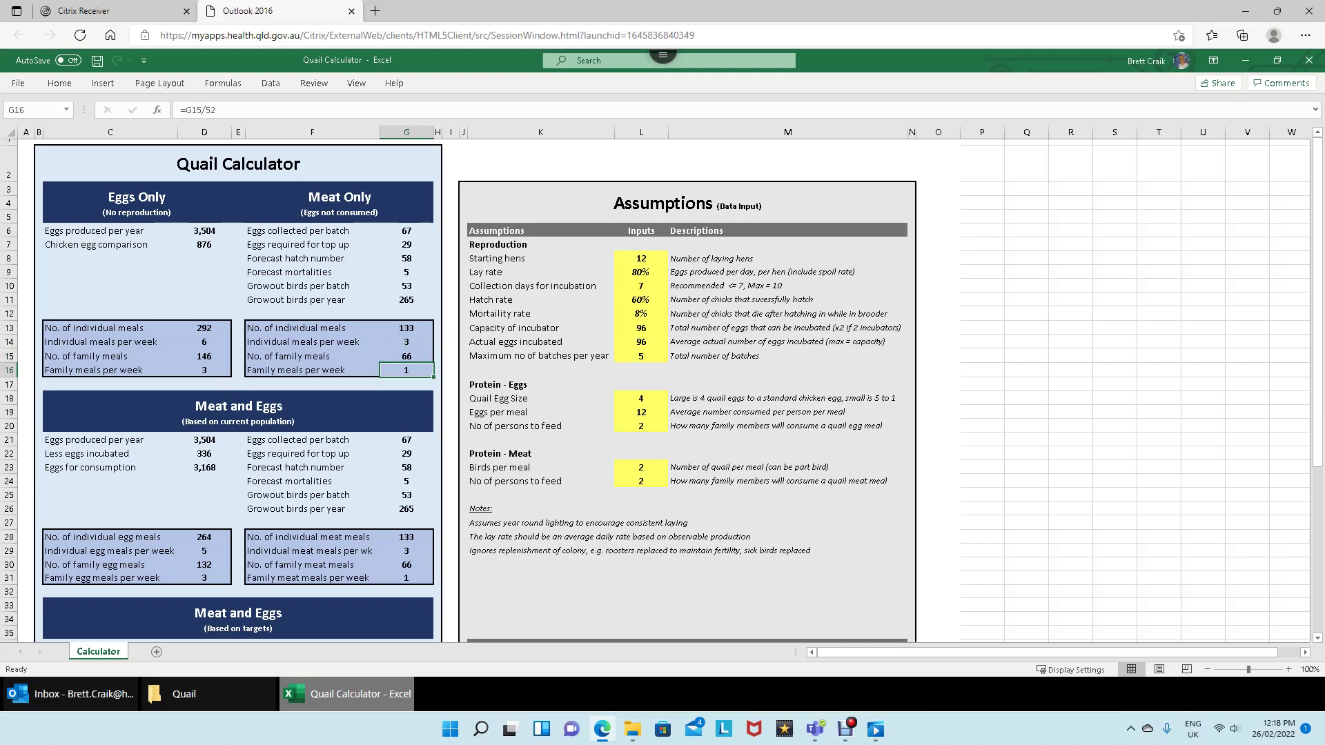
left_click(406, 342)
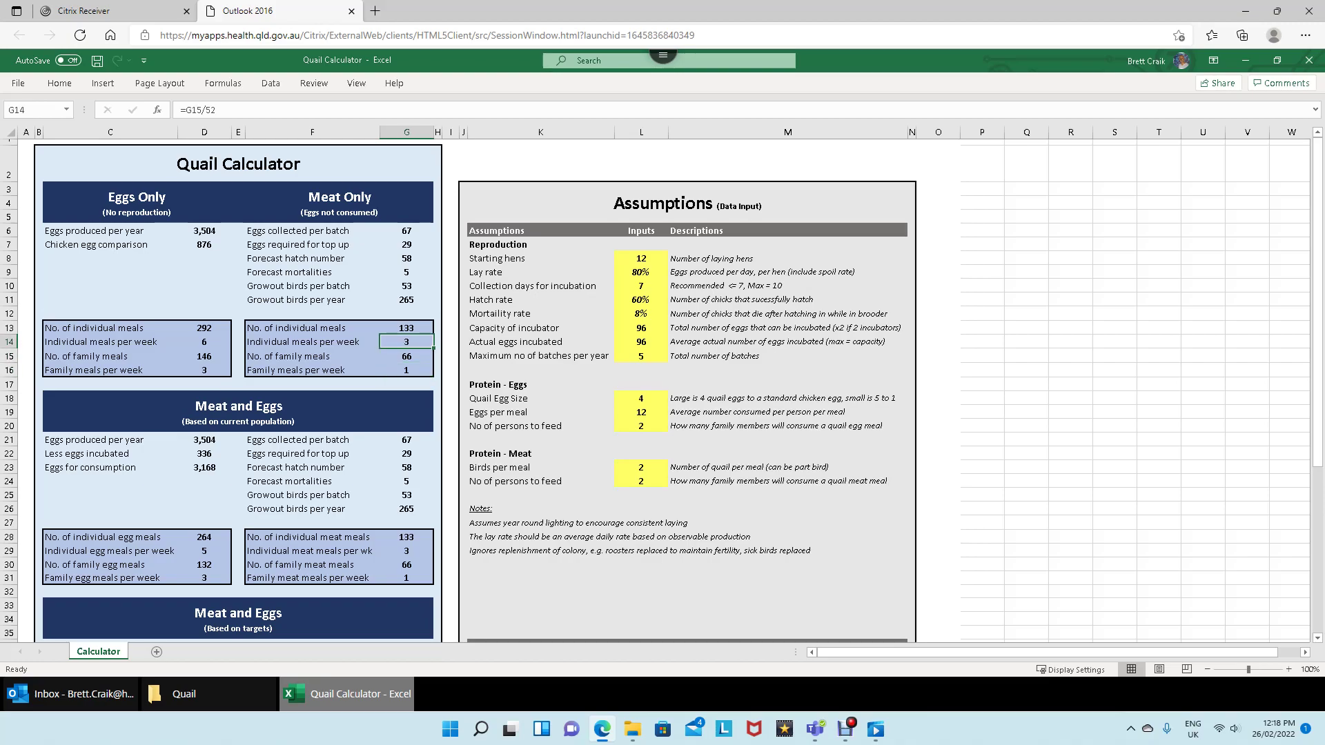
left_click(406, 370)
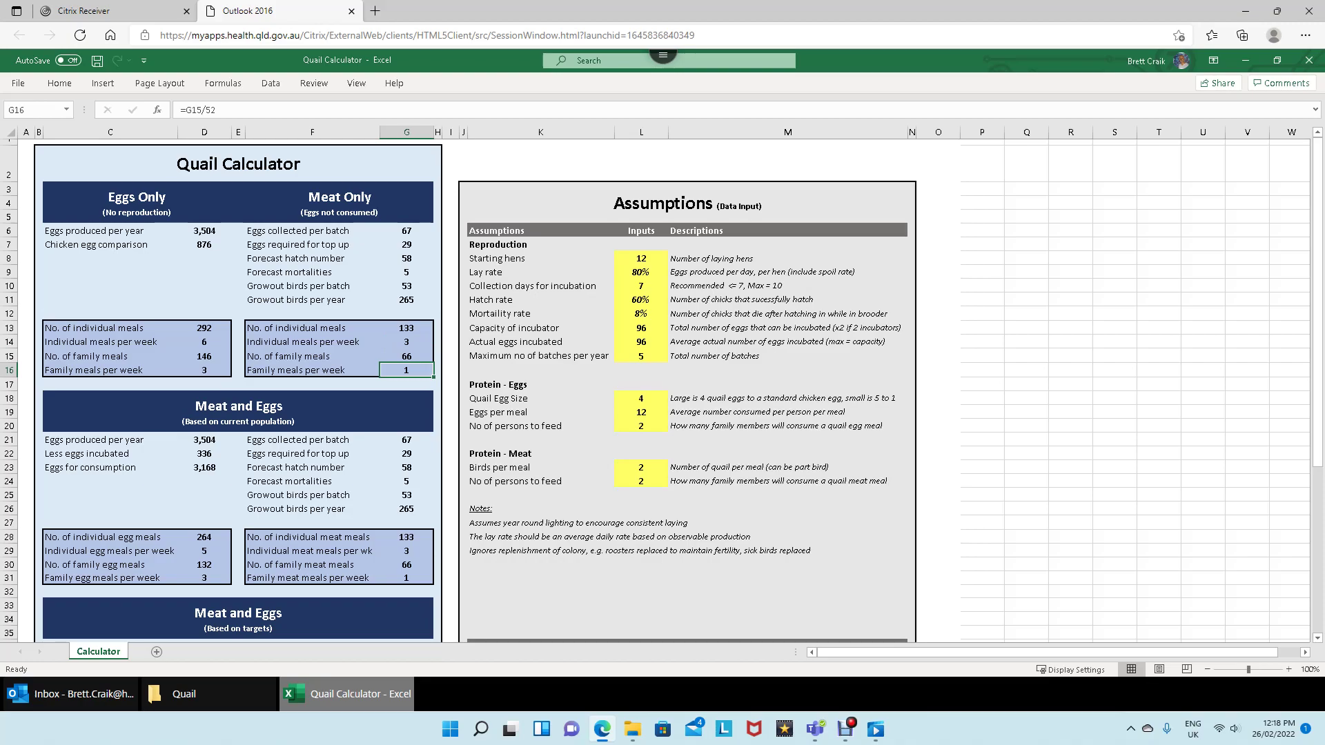
scroll(662, 387, "down", 2)
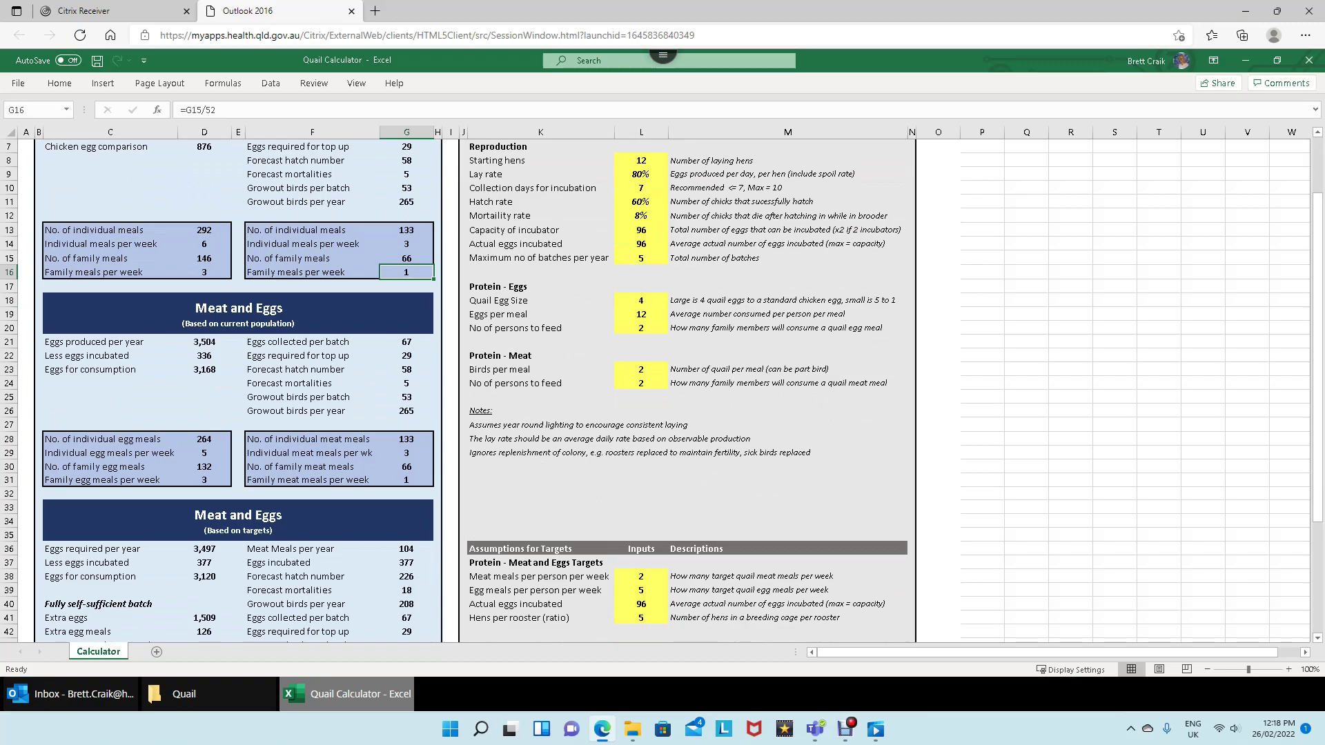
scroll(662, 387, "down", 2)
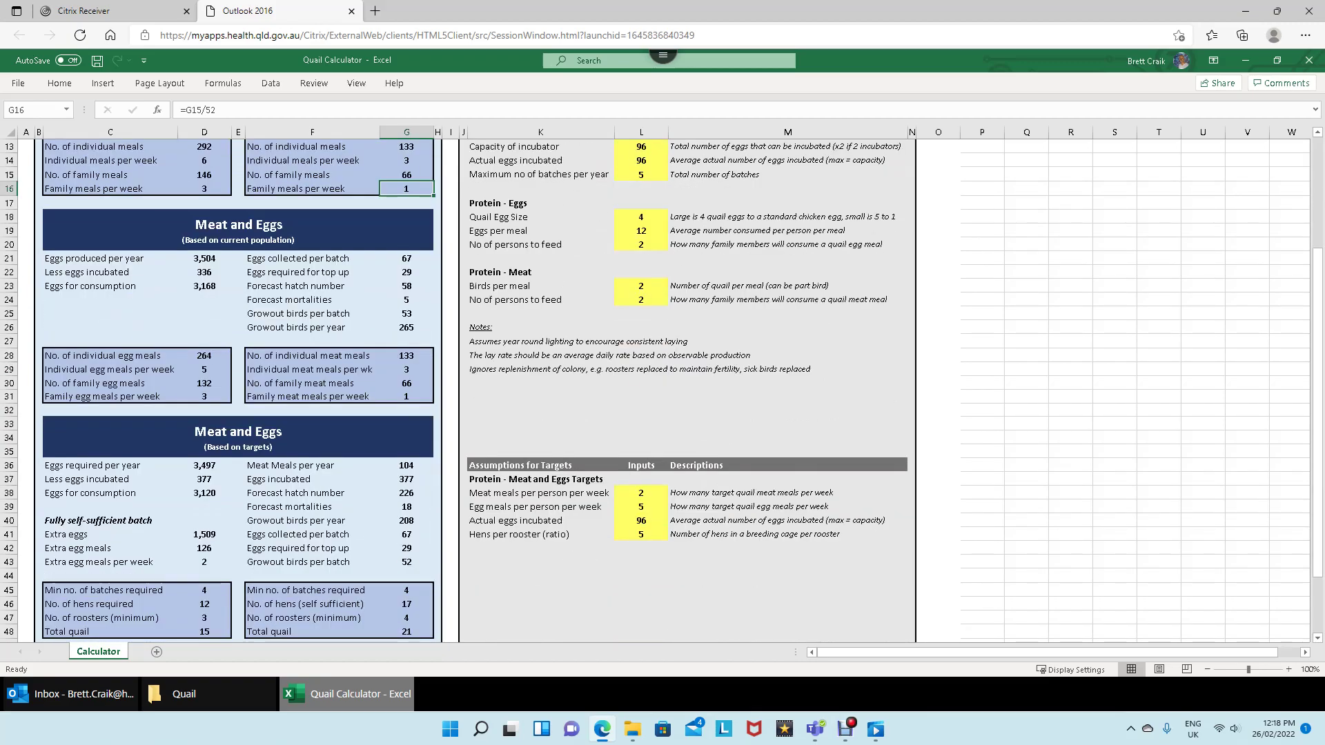
left_click(205, 259)
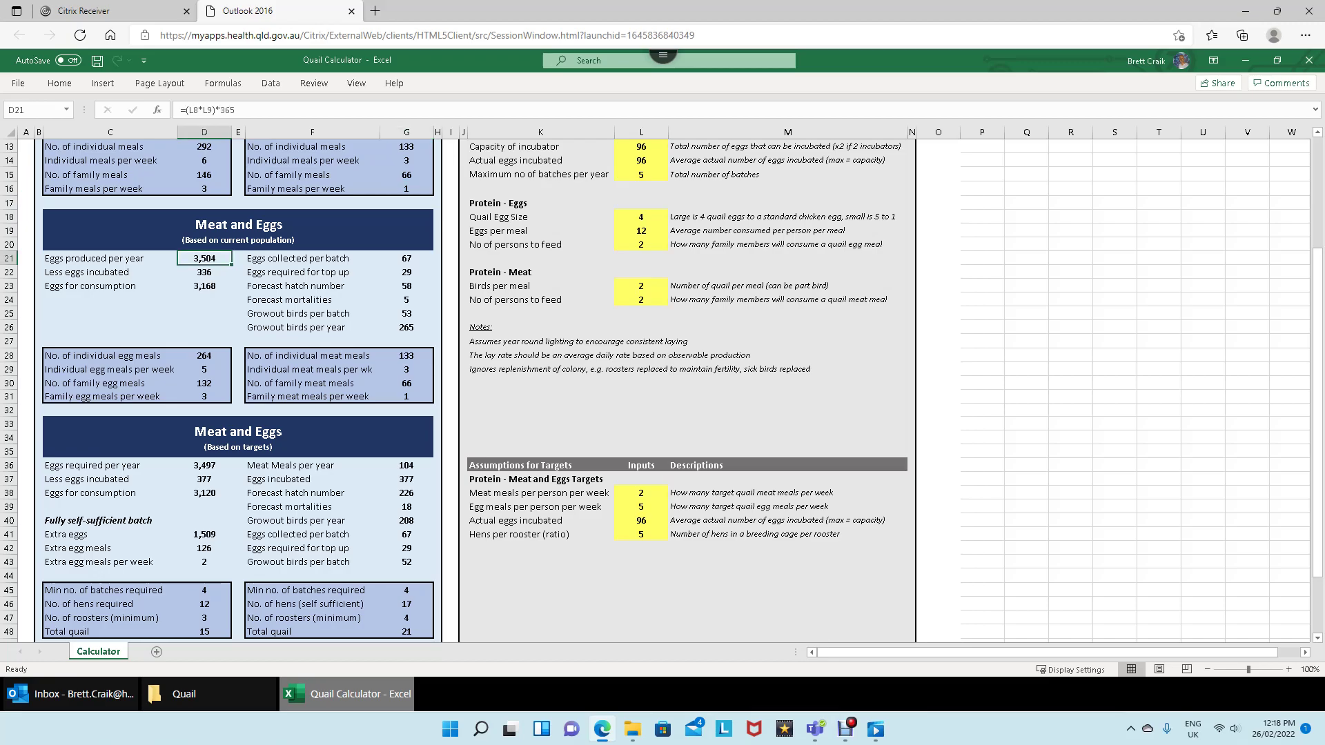
scroll(205, 259, "up", 3)
left_click(204, 175)
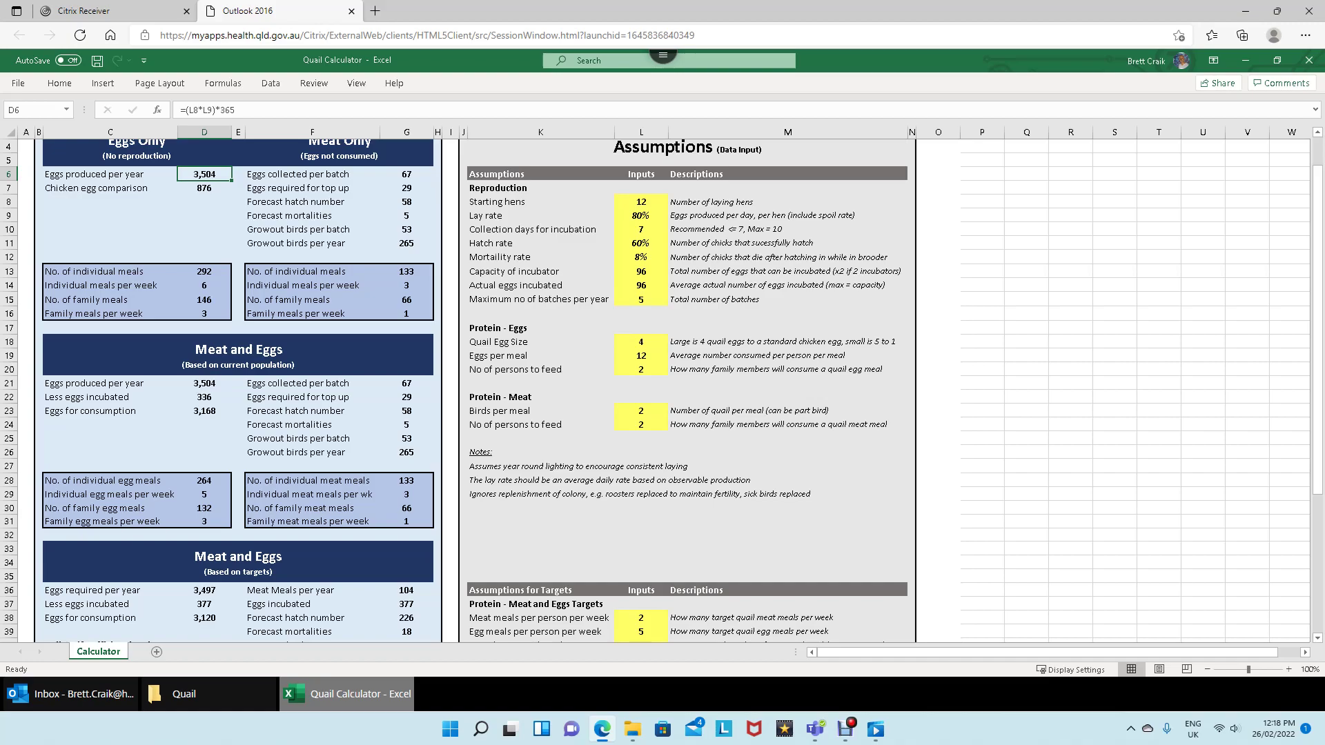
left_click(204, 396)
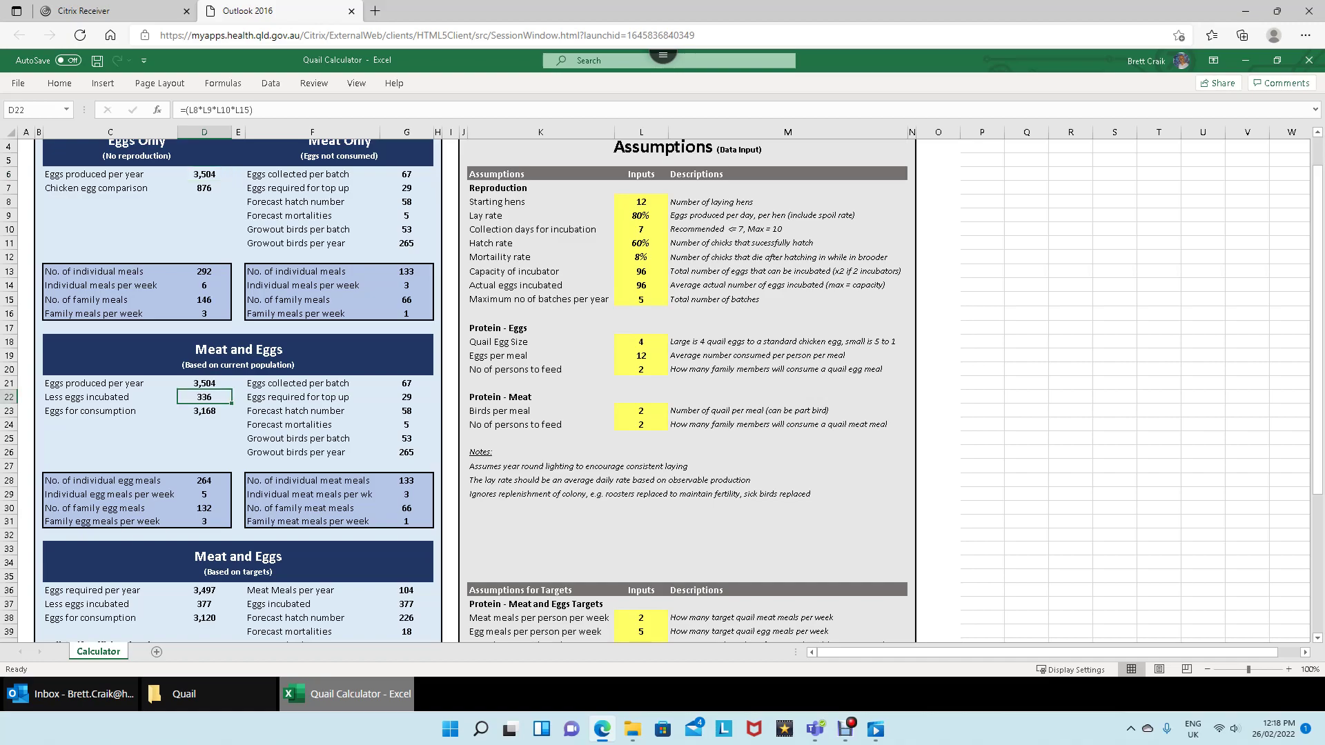
left_click_drag(204, 383, 205, 411)
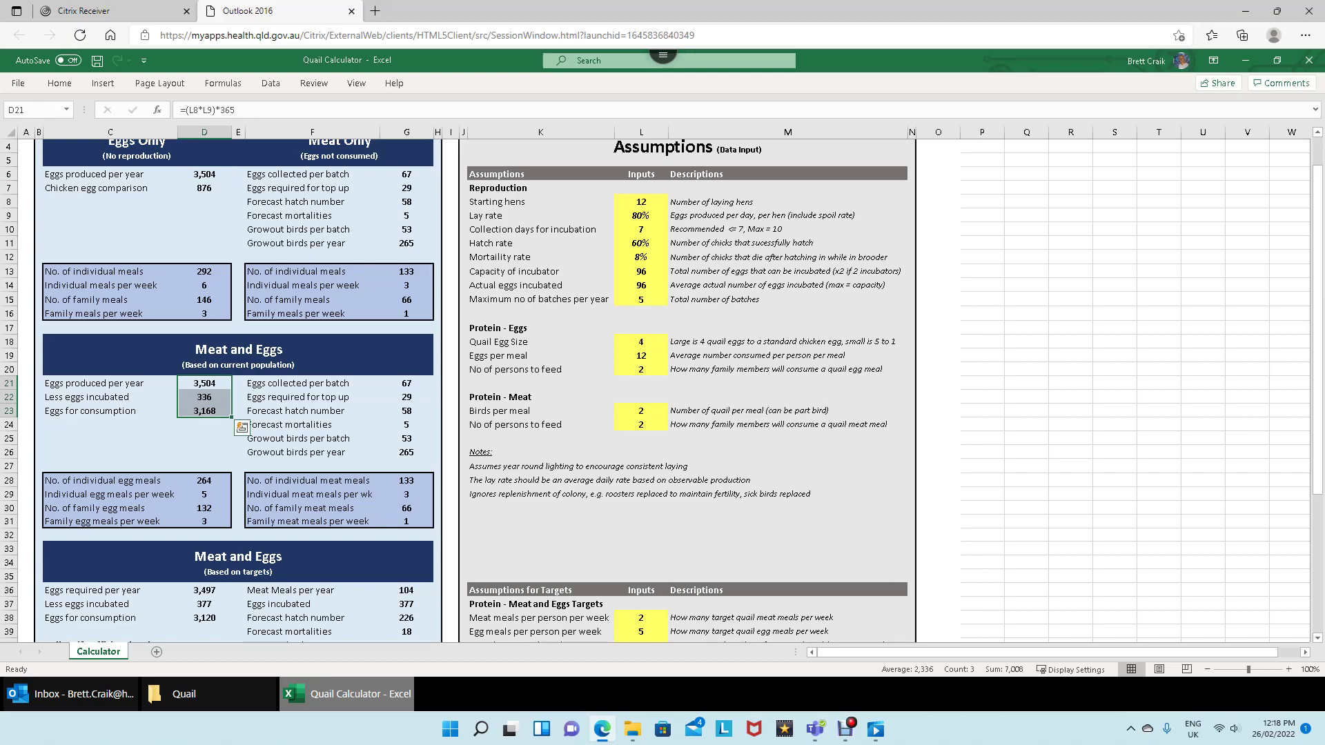
left_click(204, 411)
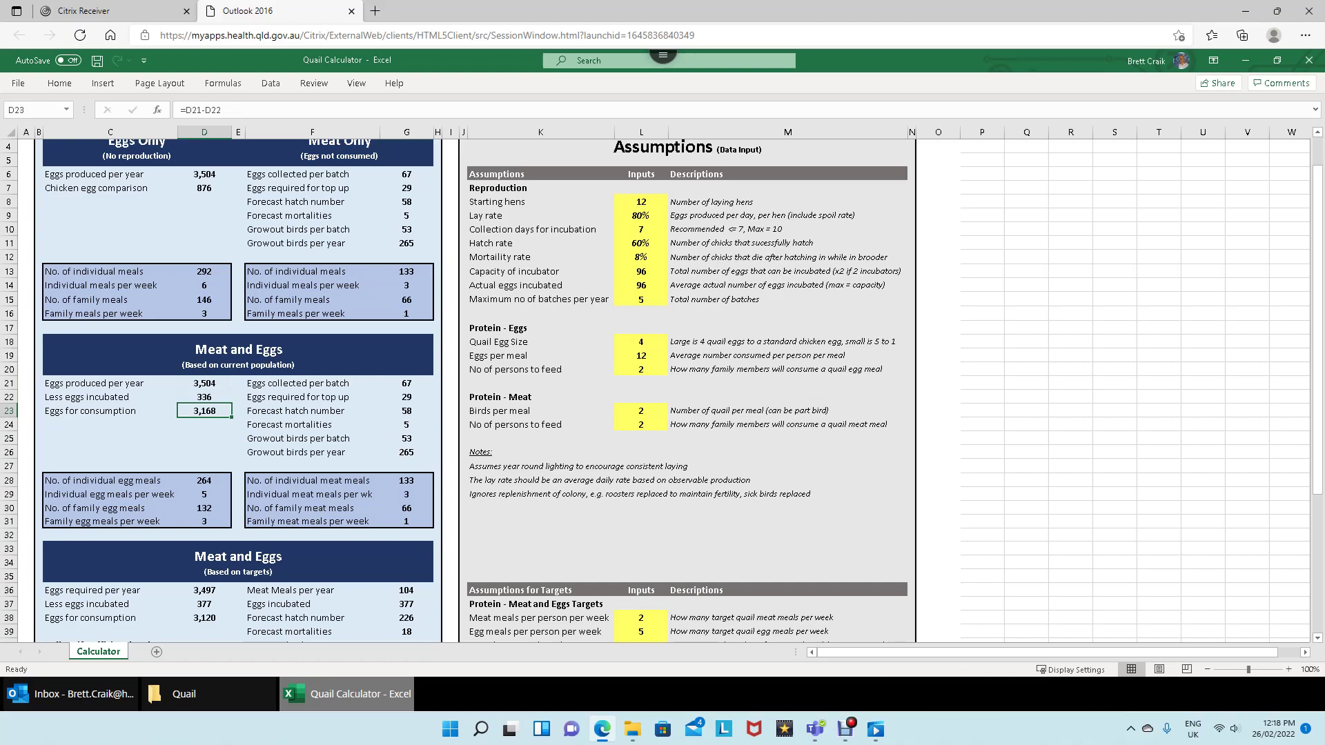
left_click_drag(204, 480, 204, 521)
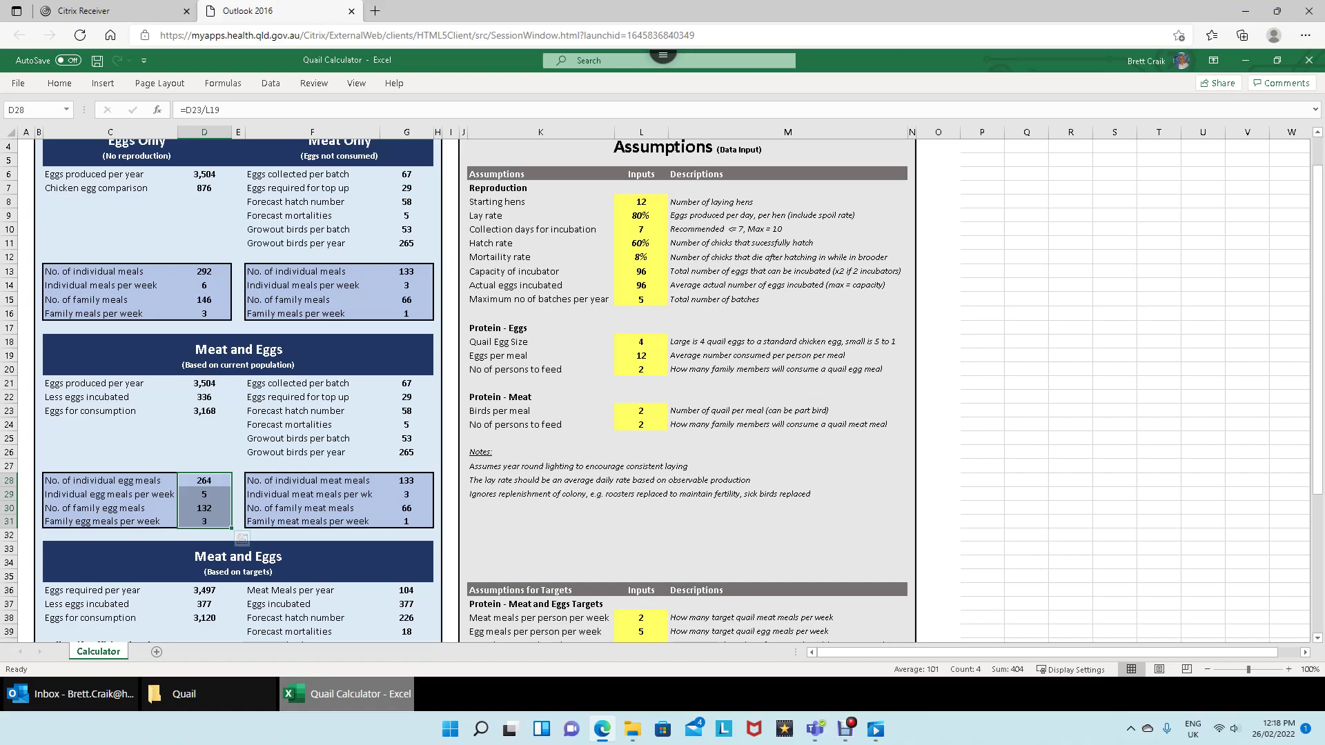
left_click_drag(406, 383, 407, 424)
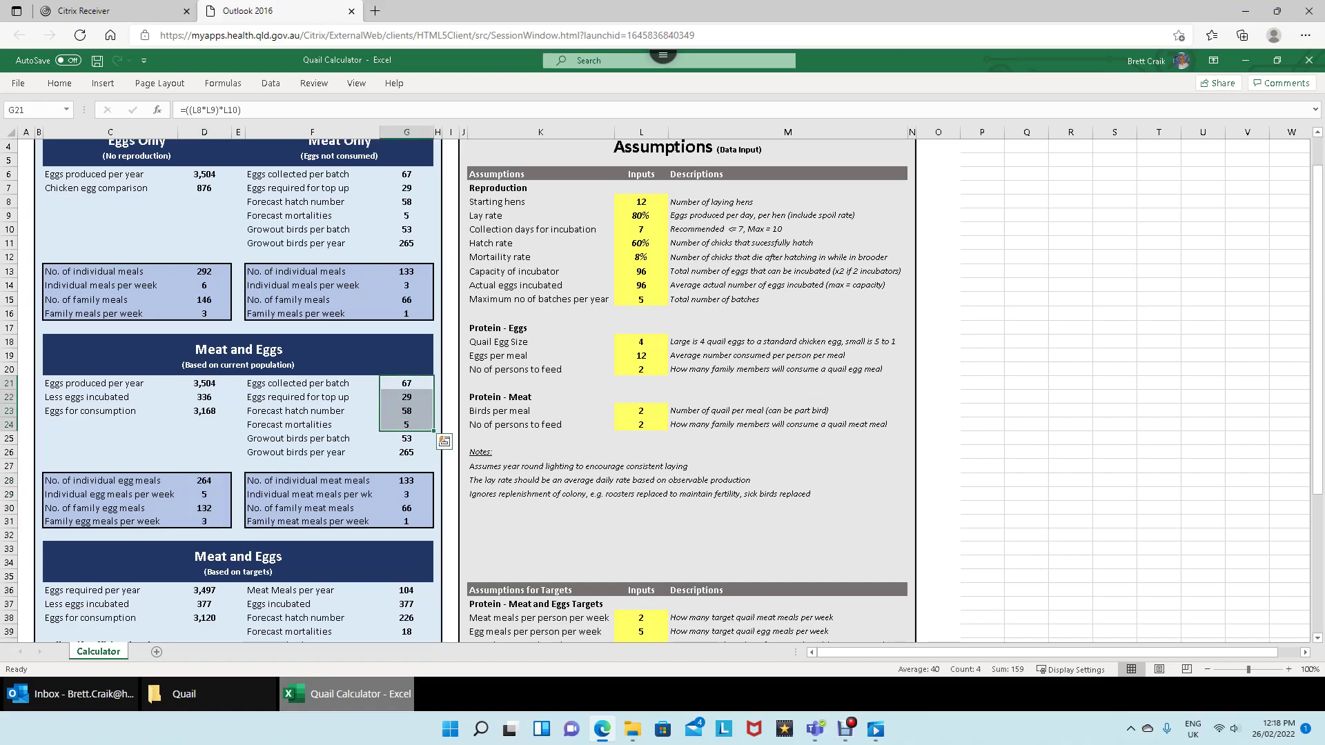
left_click_drag(406, 383, 407, 452)
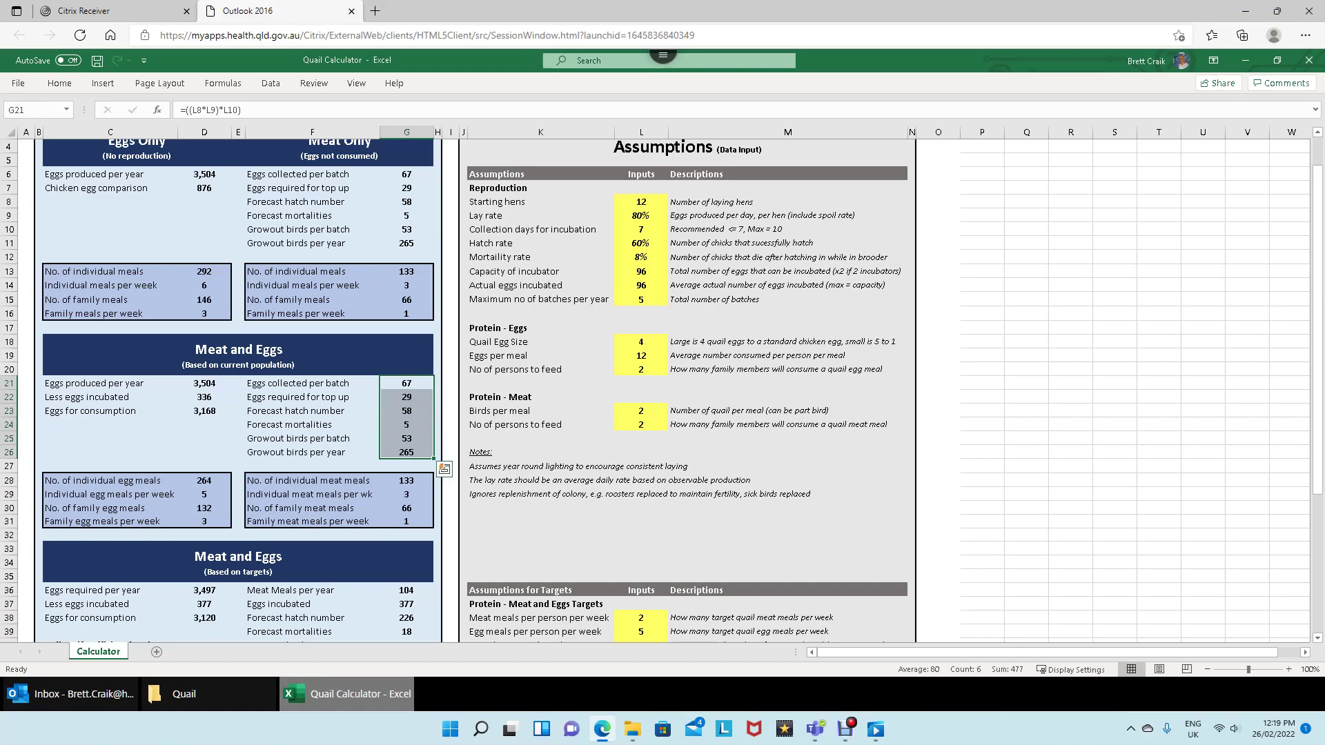
left_click_drag(406, 480, 407, 522)
left_click_drag(110, 424, 311, 425)
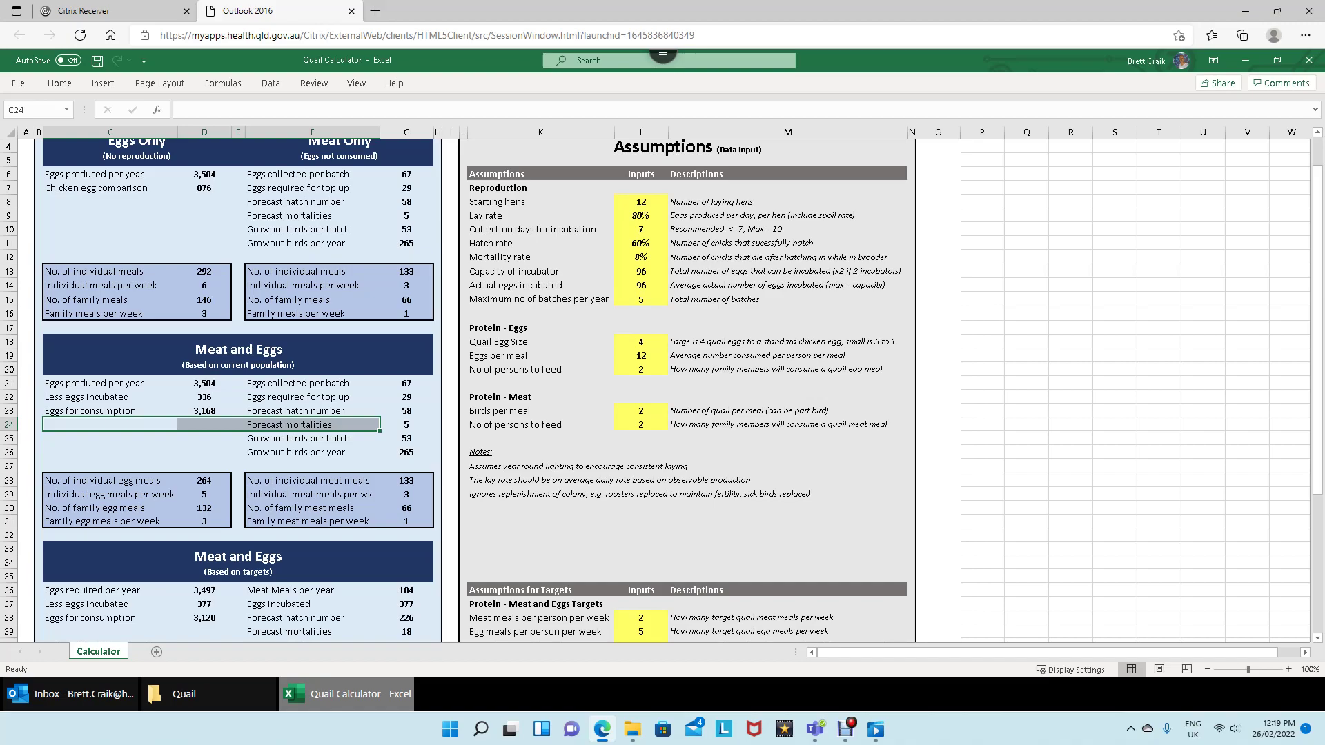
scroll(661, 391, "down", 5)
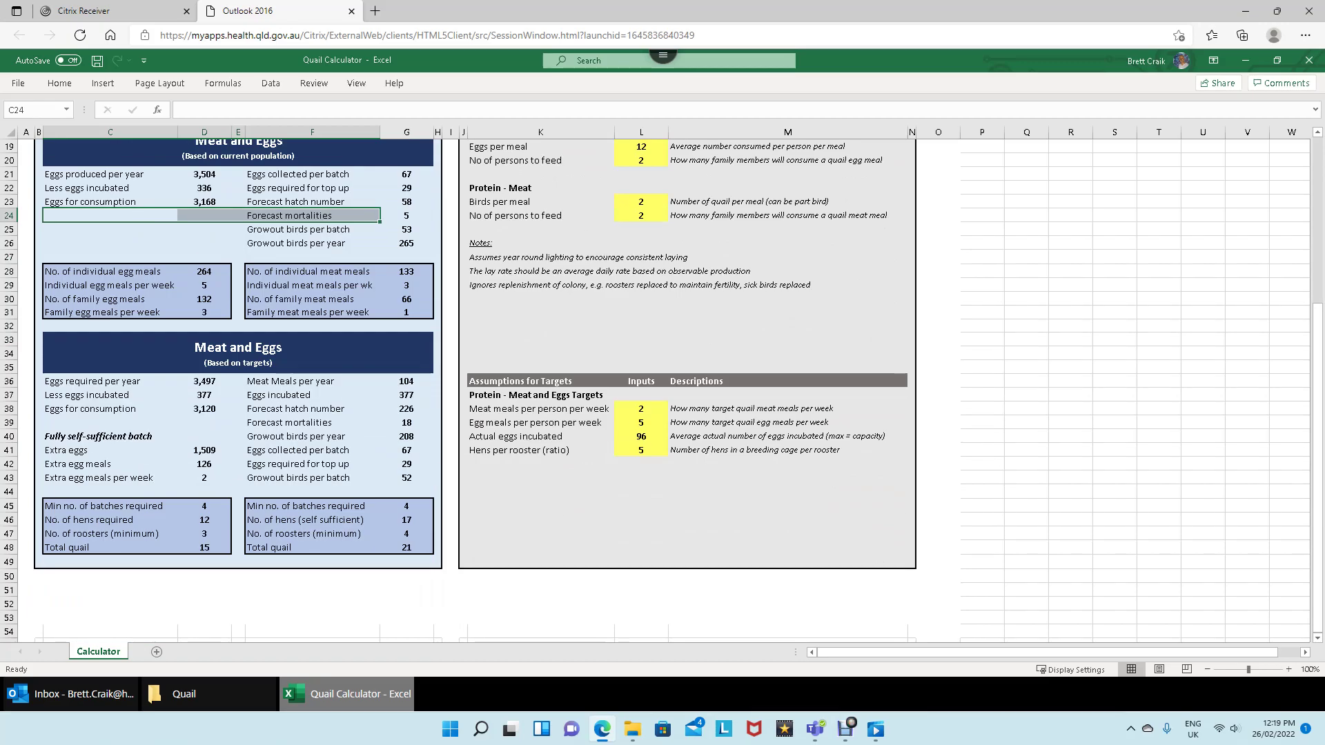
scroll(663, 387, "up", 6)
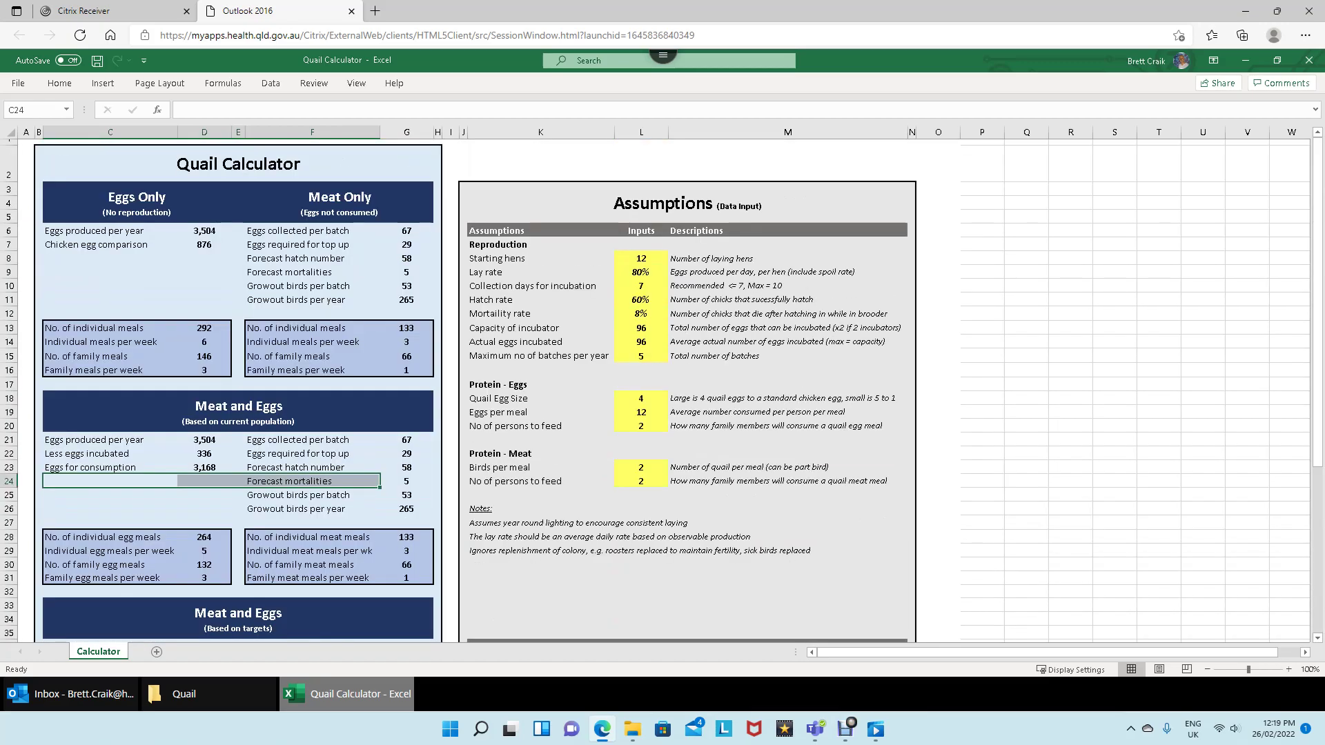
left_click(641, 259)
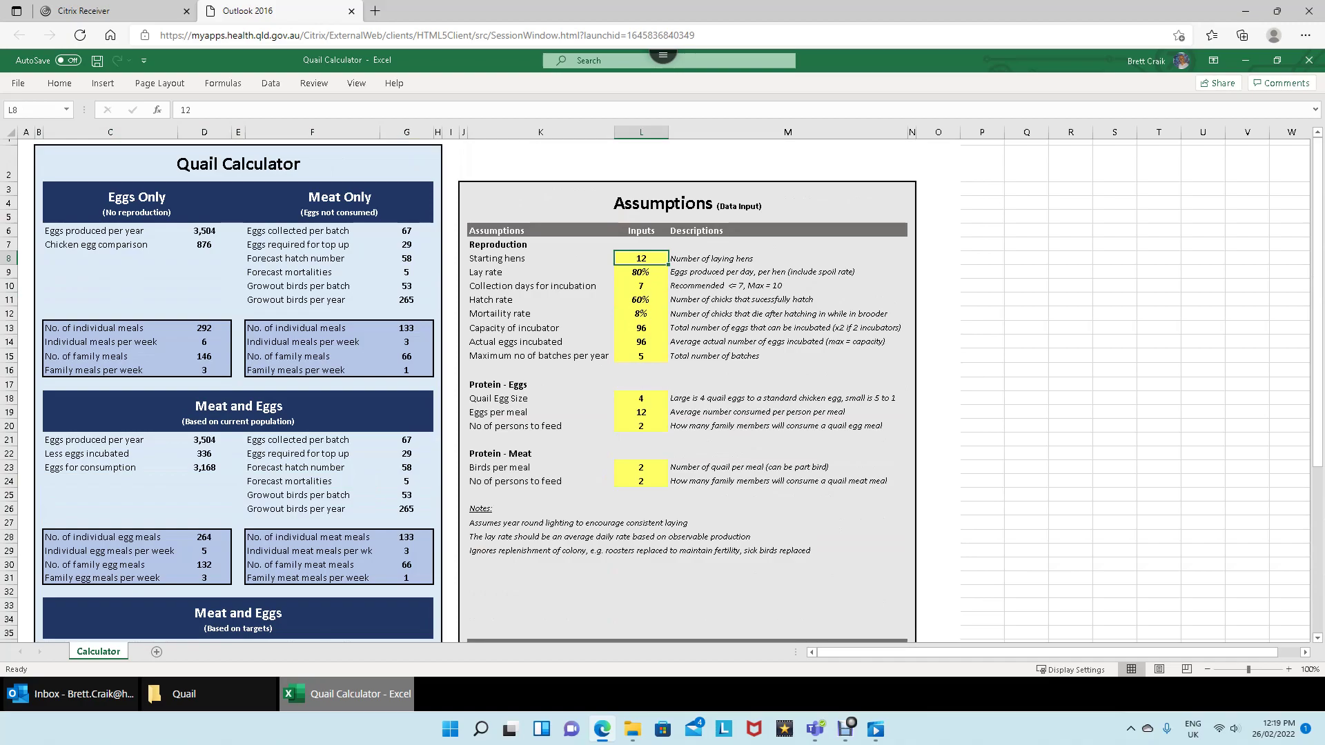
scroll(662, 387, "down", 6)
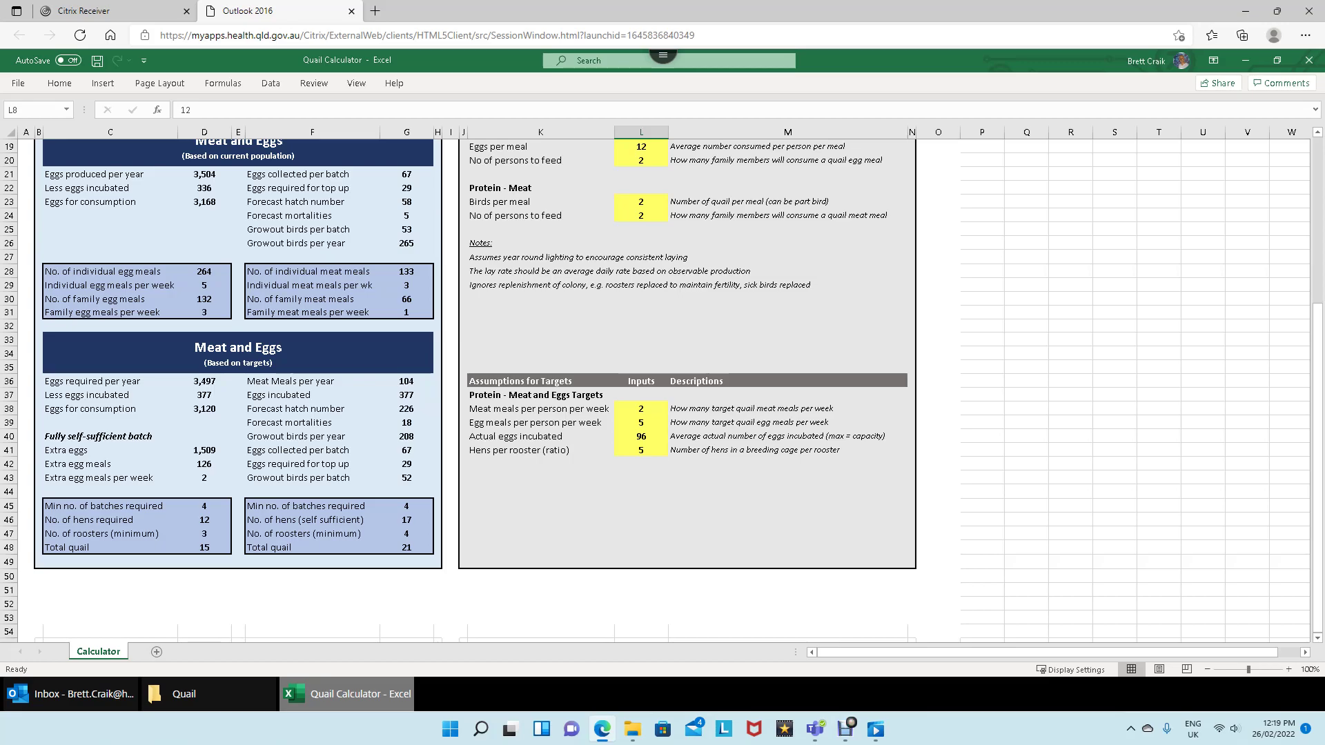
left_click(641, 408)
left_click(641, 422)
left_click(641, 409)
left_click(641, 422)
left_click(641, 436)
scroll(662, 386, "up", 3)
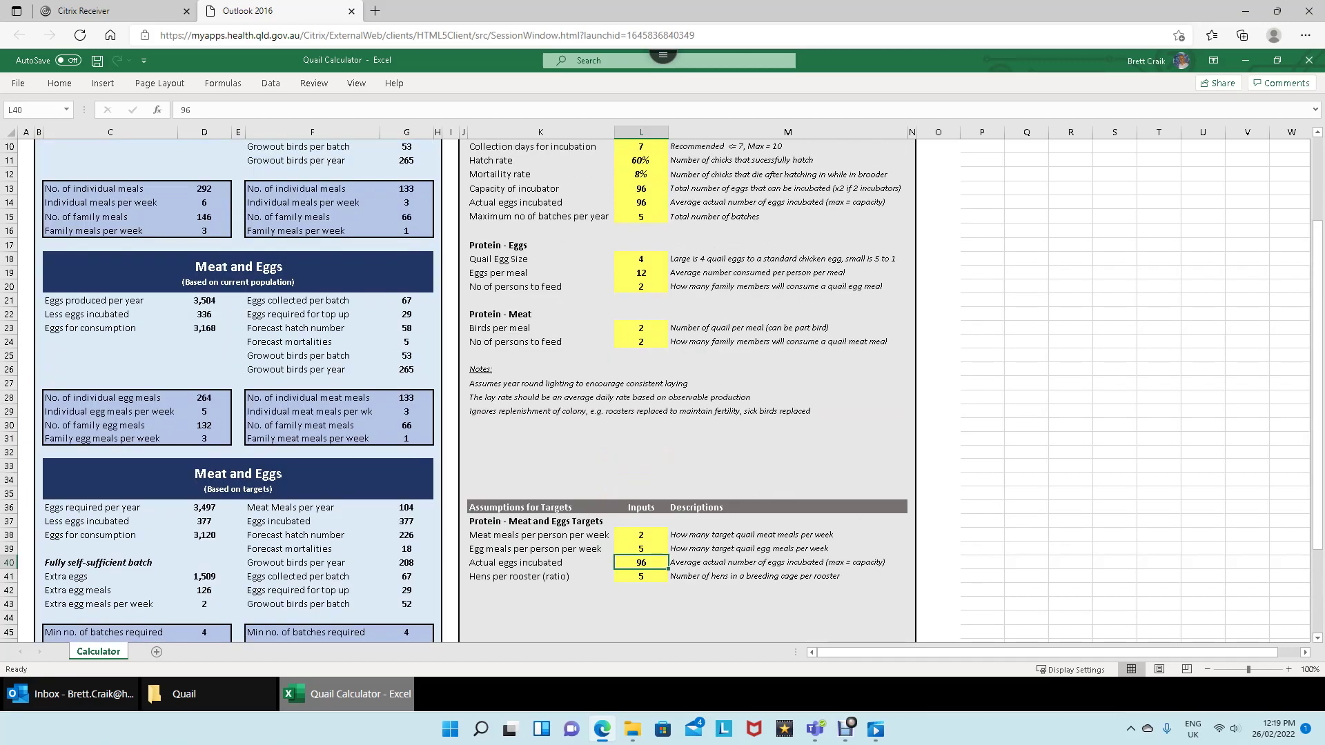
scroll(663, 387, "down", 4)
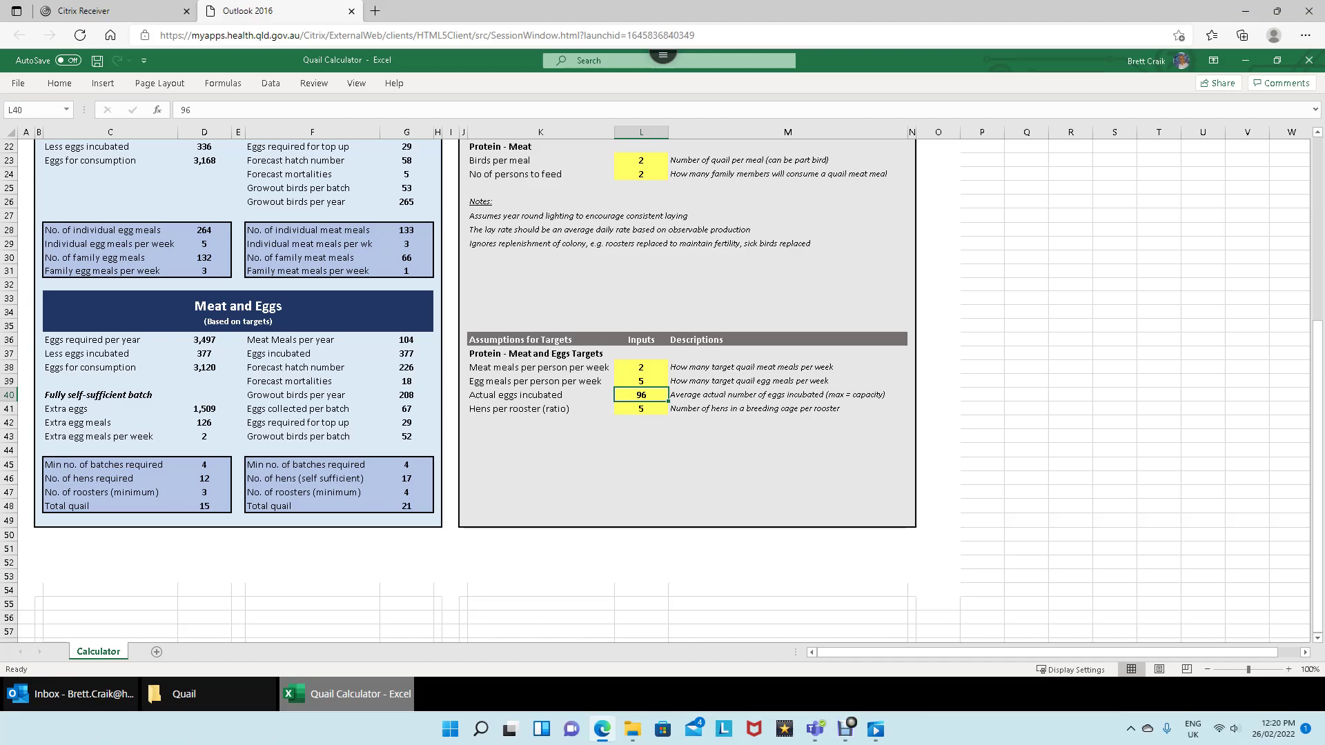
left_click(641, 409)
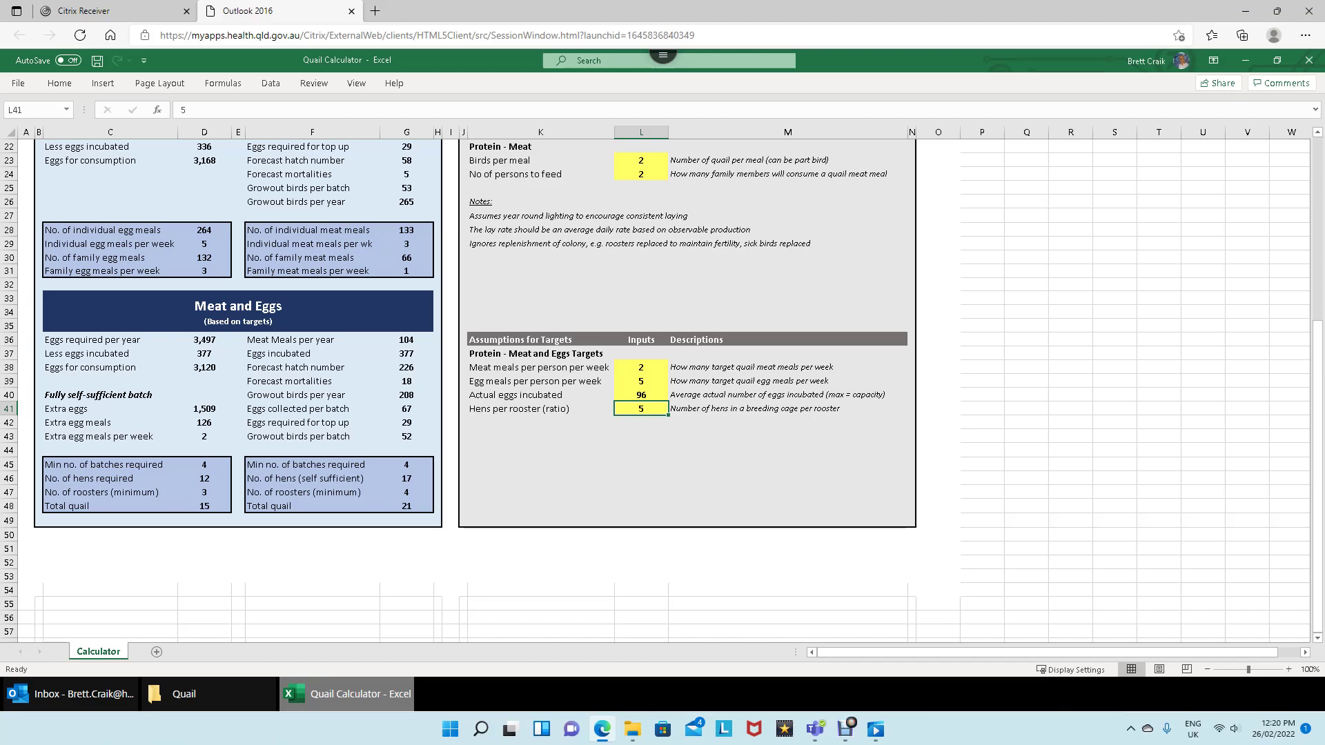
type("3")
key("Return")
key("Up")
type("5")
key("Return")
left_click_drag(204, 339, 205, 367)
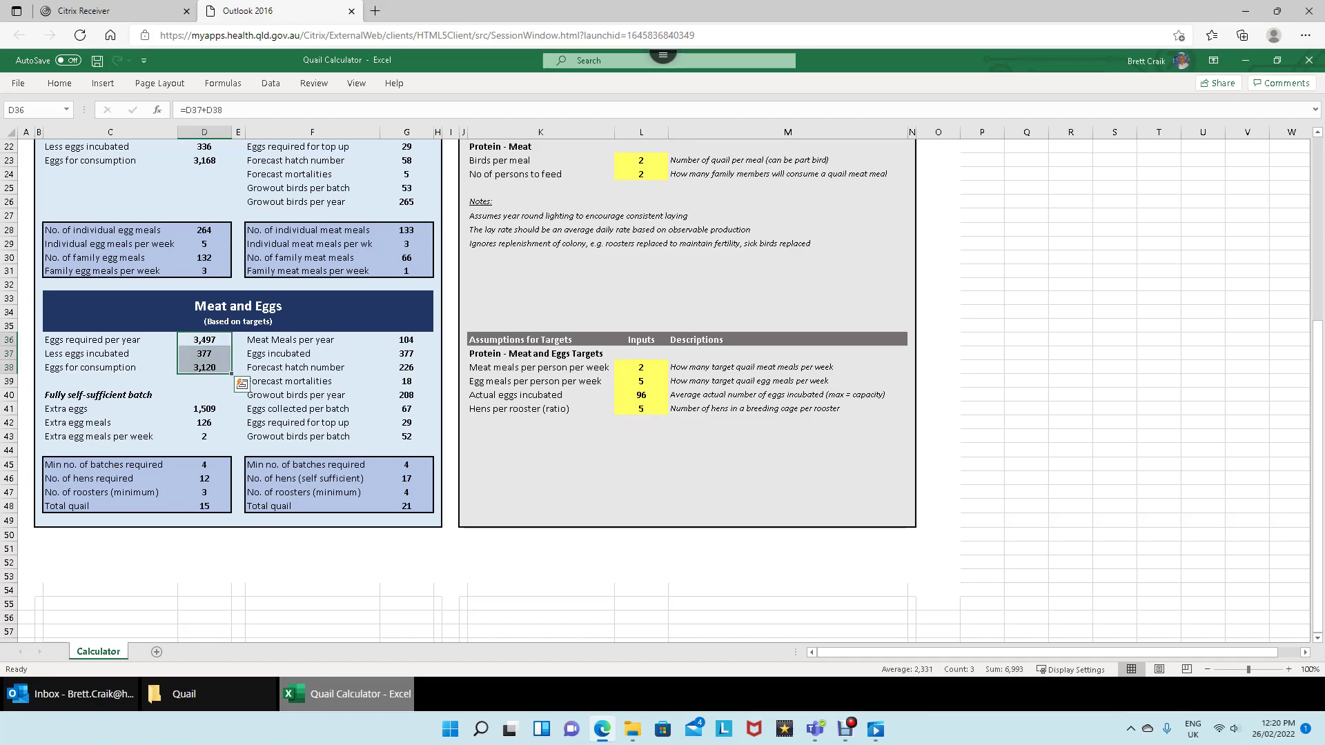
left_click(204, 339)
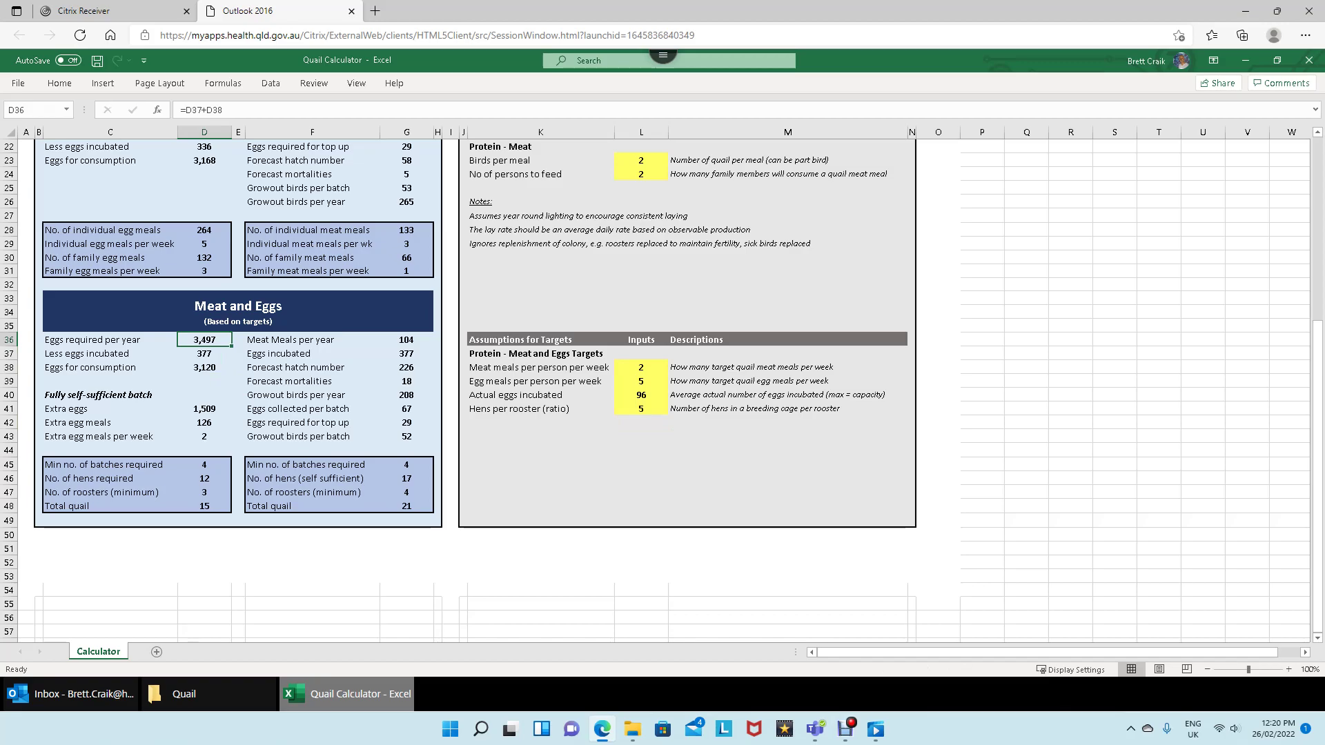
left_click(204, 353)
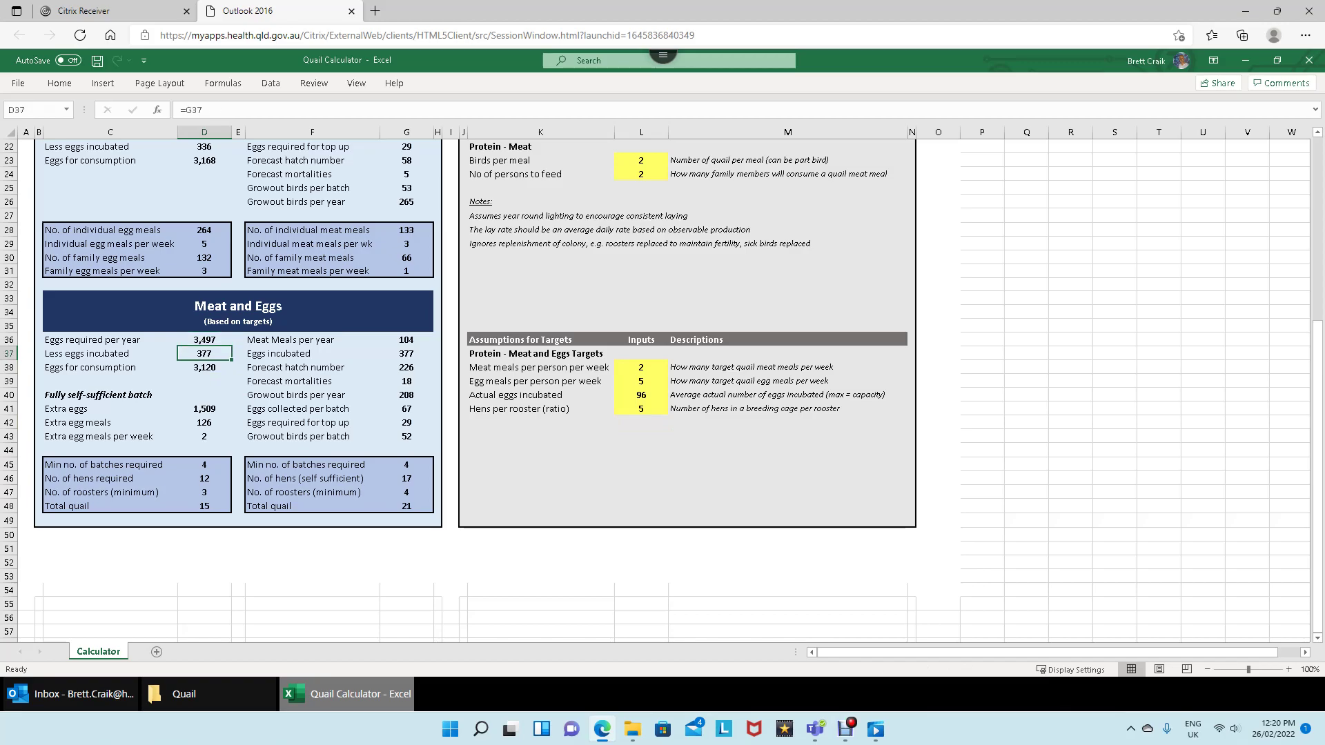
left_click_drag(640, 367, 640, 381)
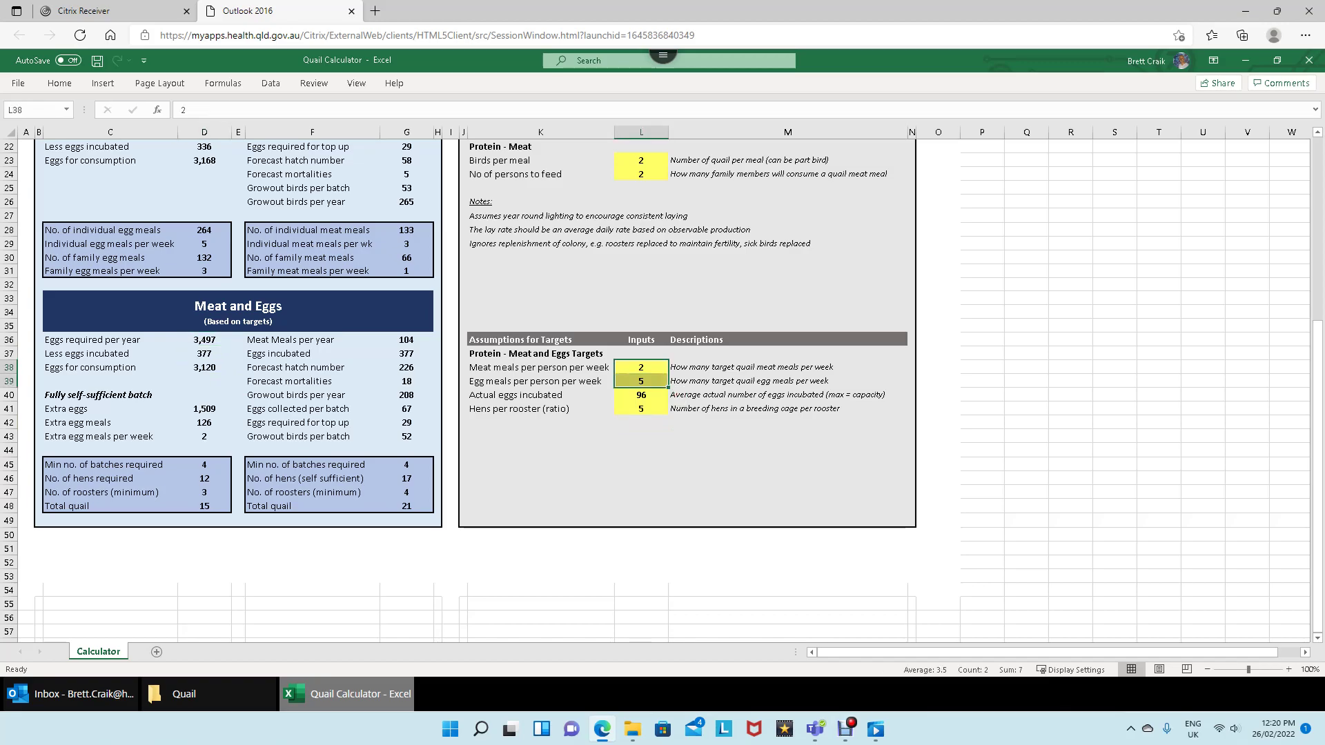
left_click(204, 367)
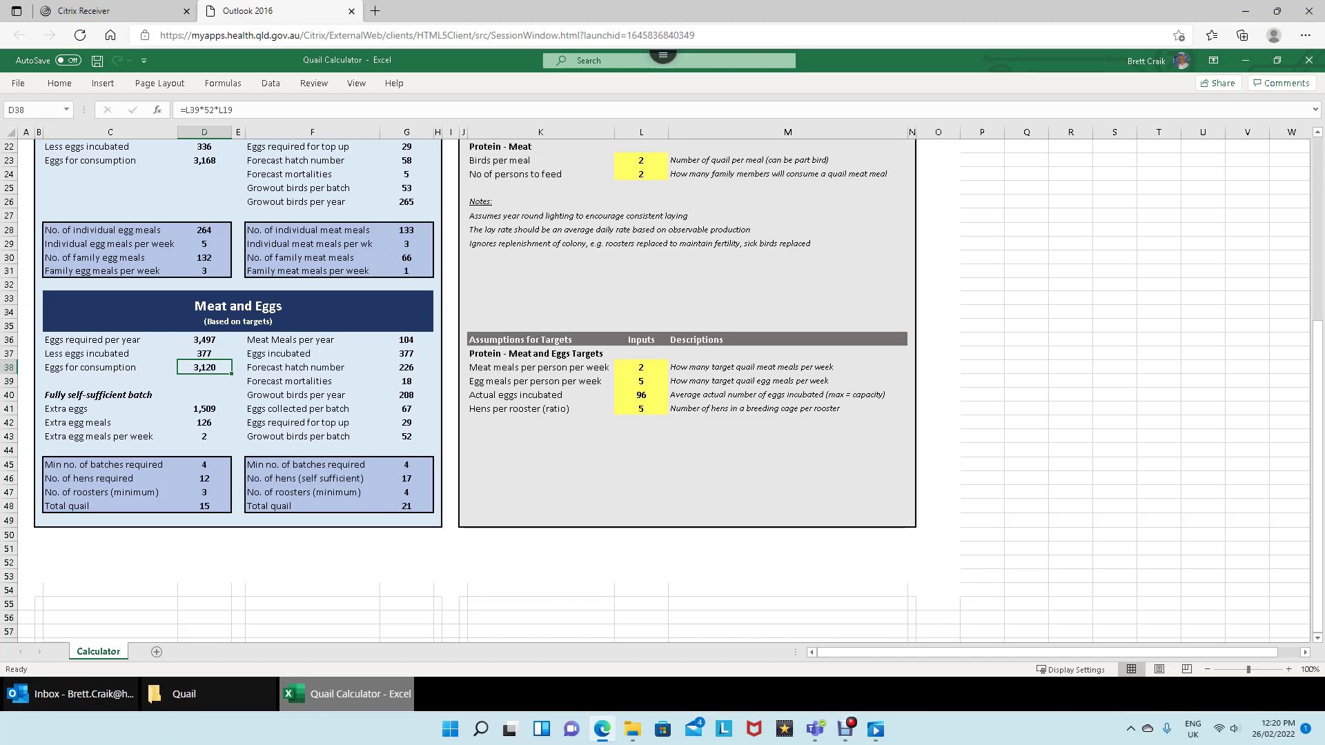
left_click(204, 464)
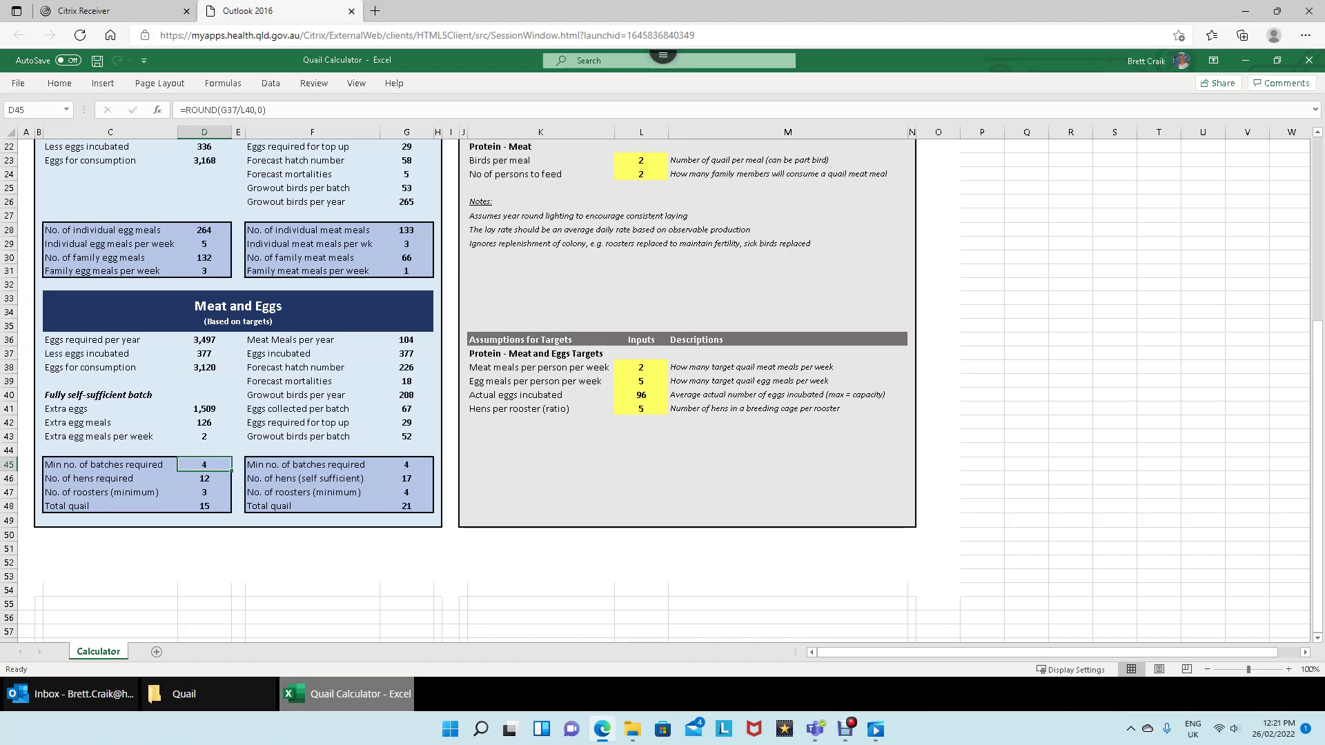
left_click(204, 478)
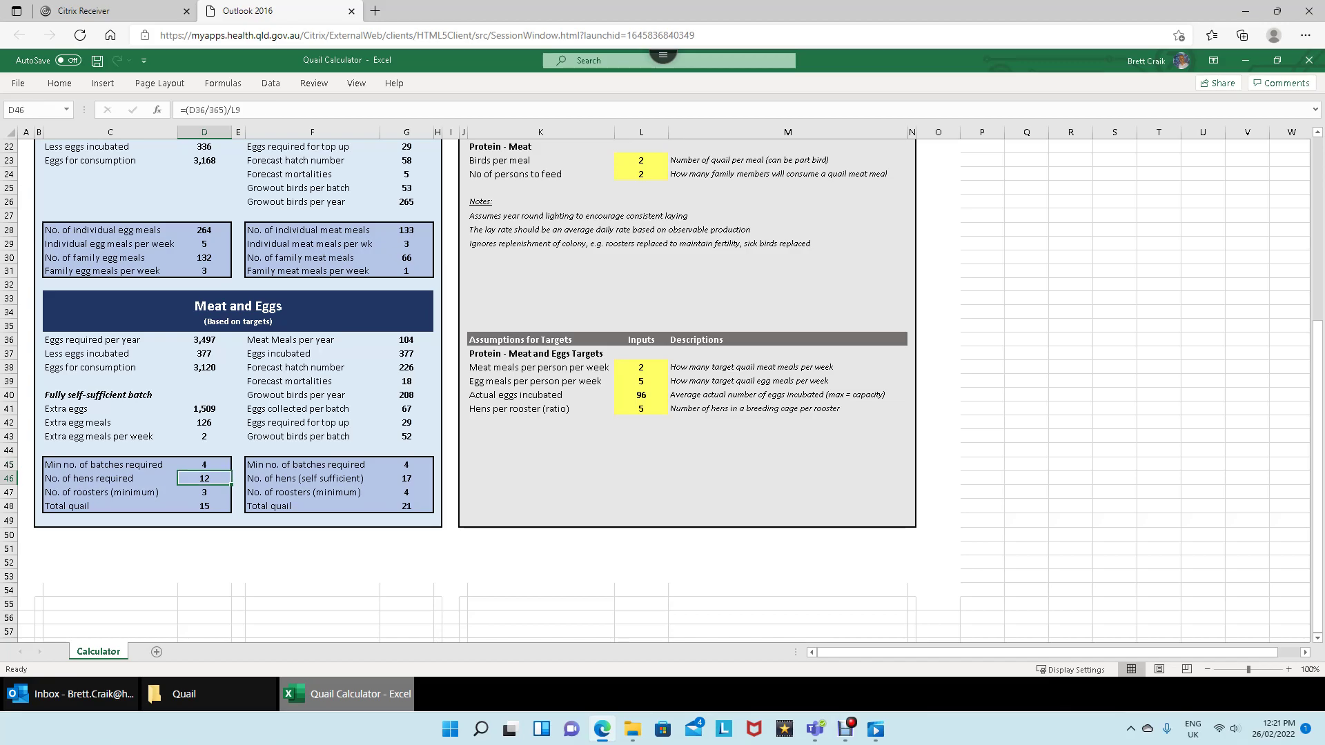
left_click(204, 492)
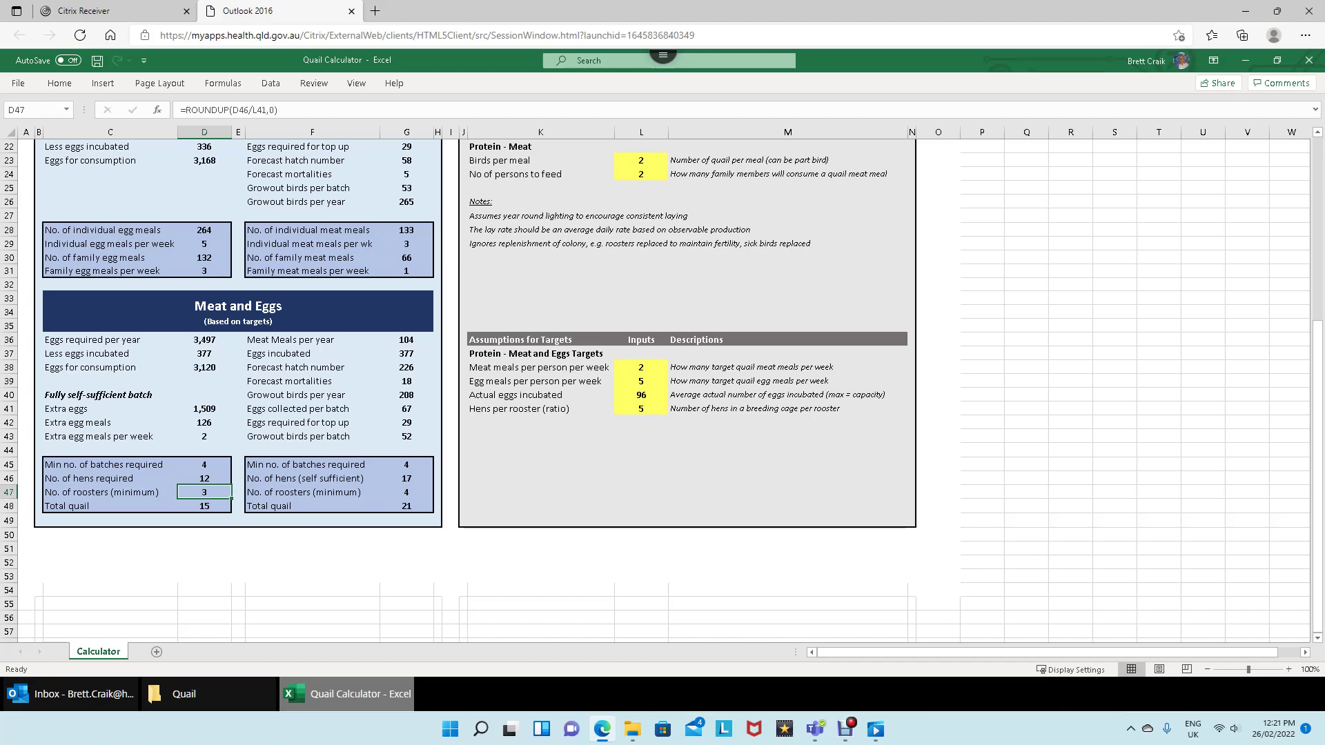
left_click(204, 506)
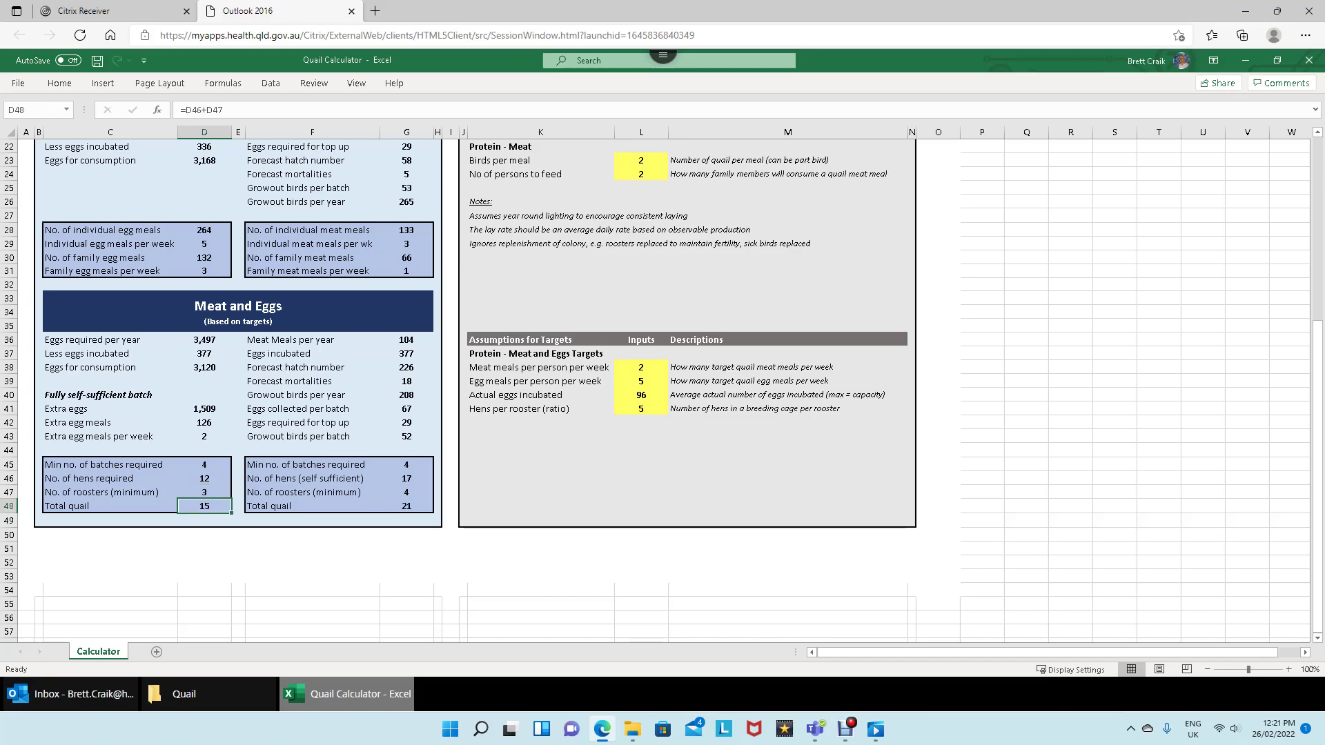
left_click_drag(204, 464, 204, 505)
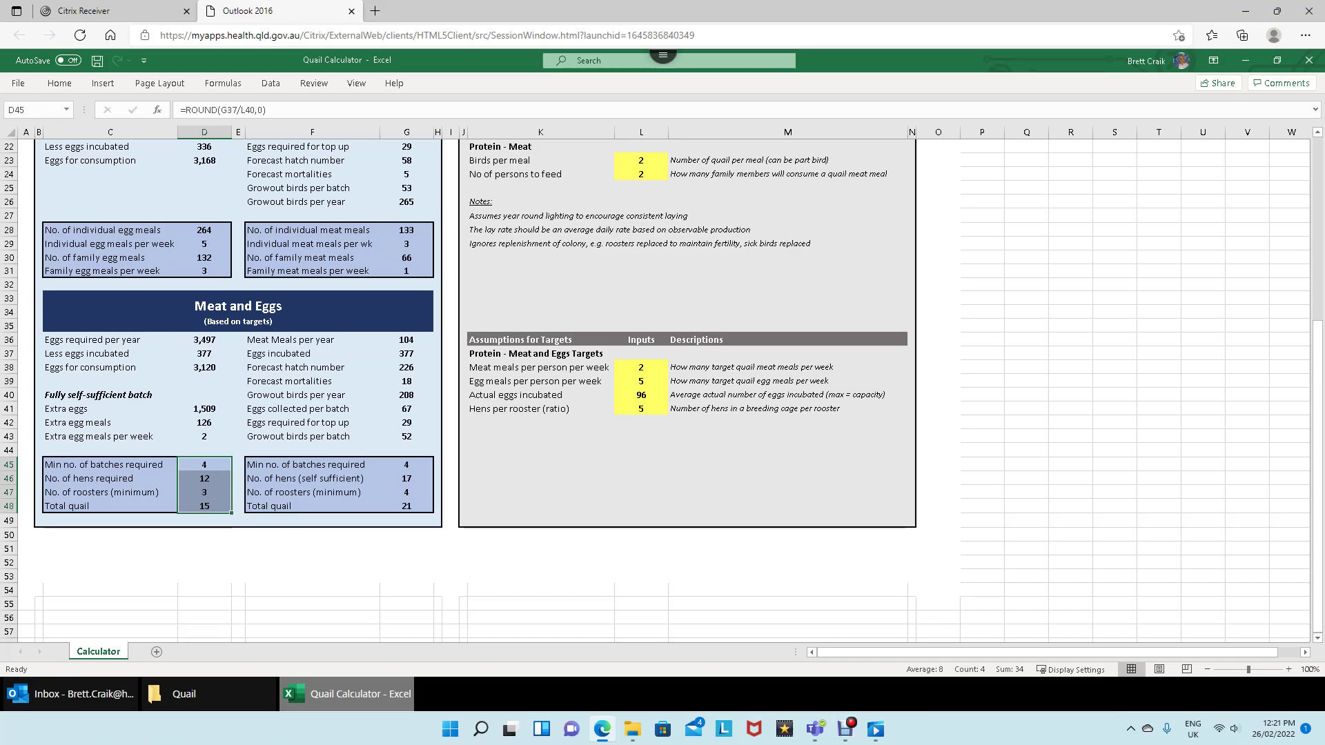
left_click(407, 340)
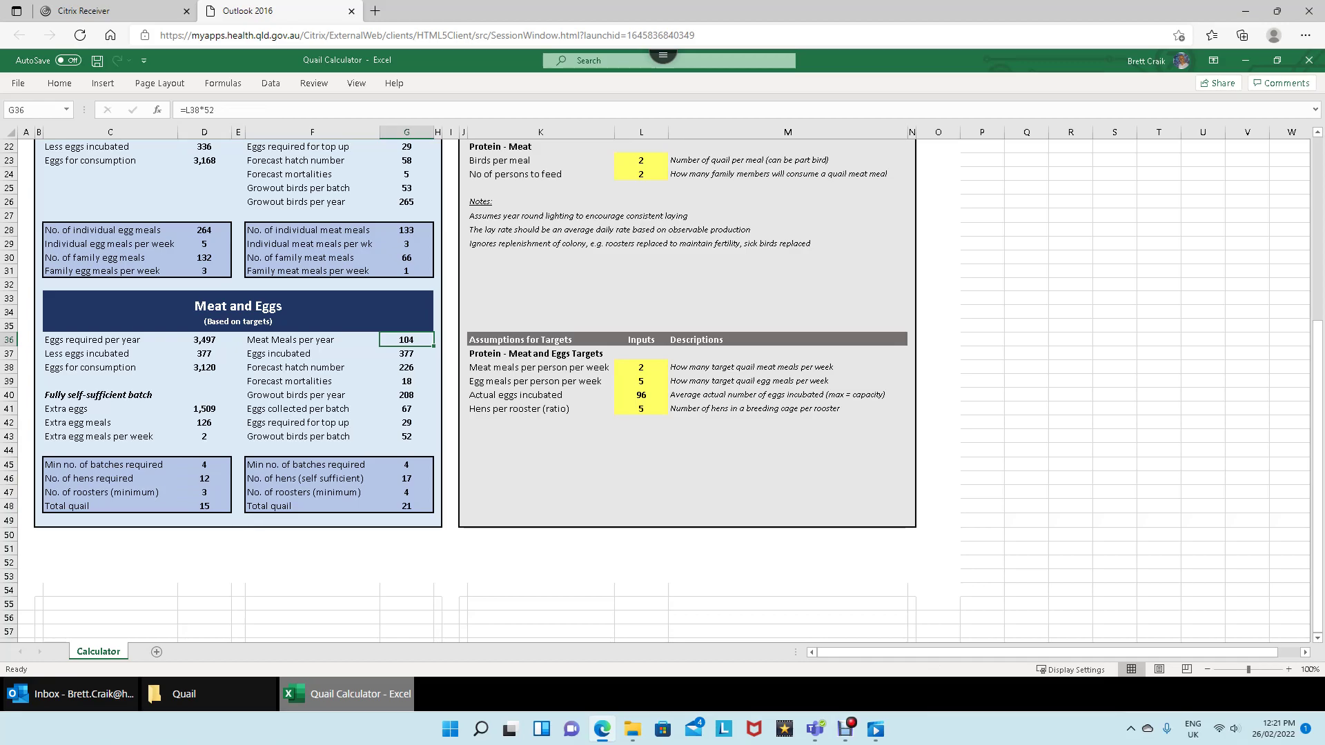
key("shift+Down")
key("shift+Down")
key("shift+Down")
key("shift+Down")
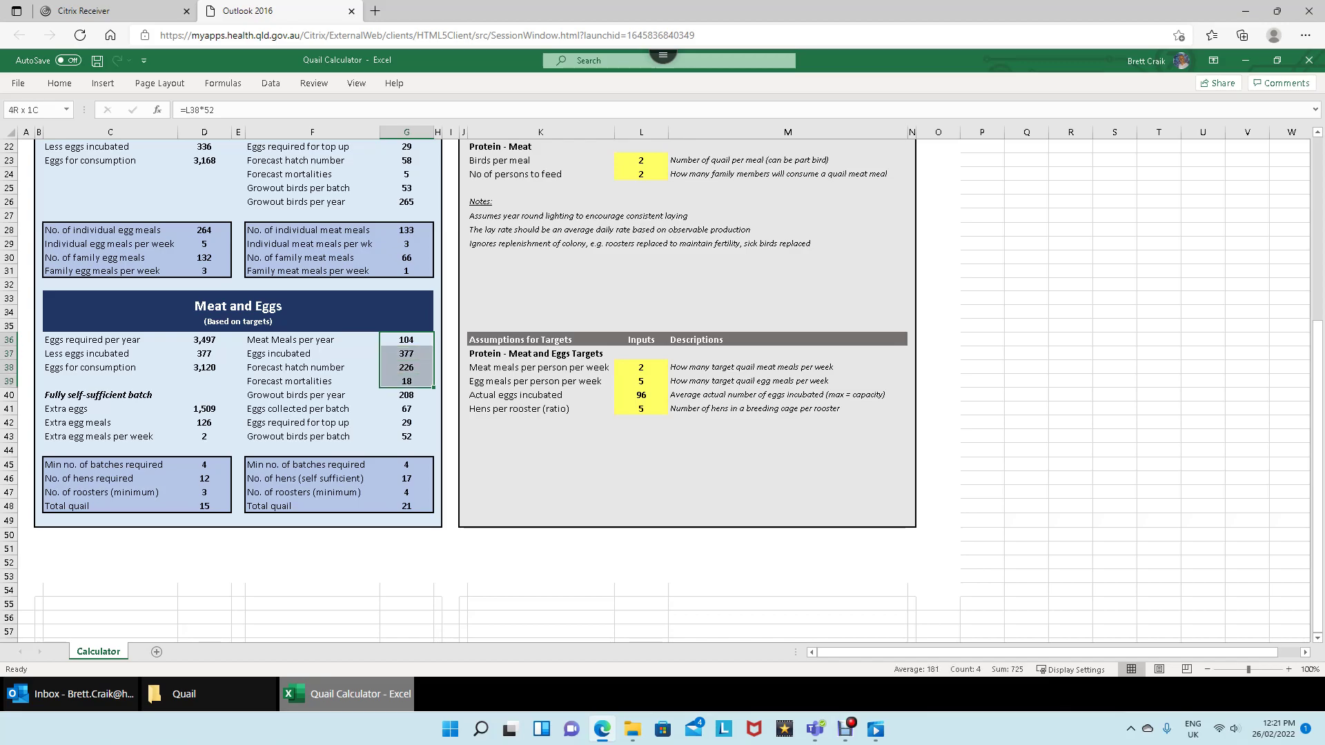
left_click_drag(406, 409, 406, 436)
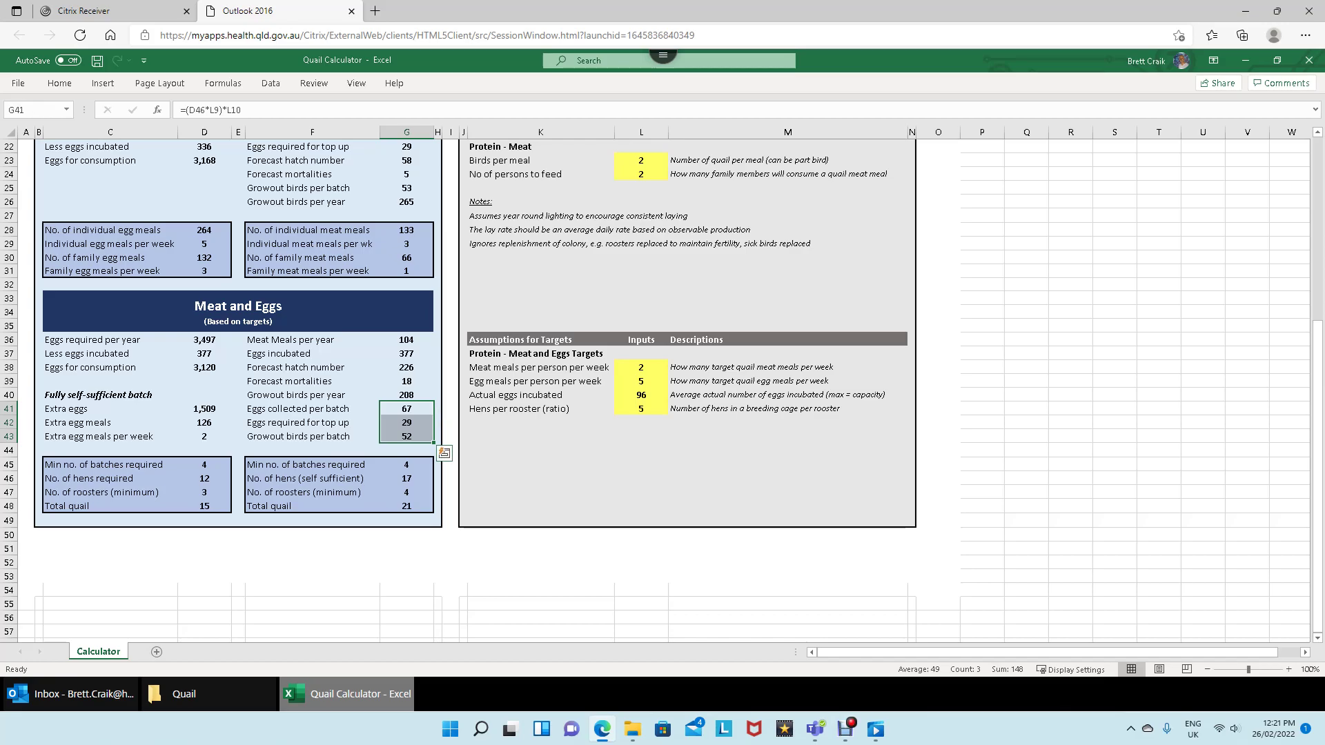
left_click(406, 465)
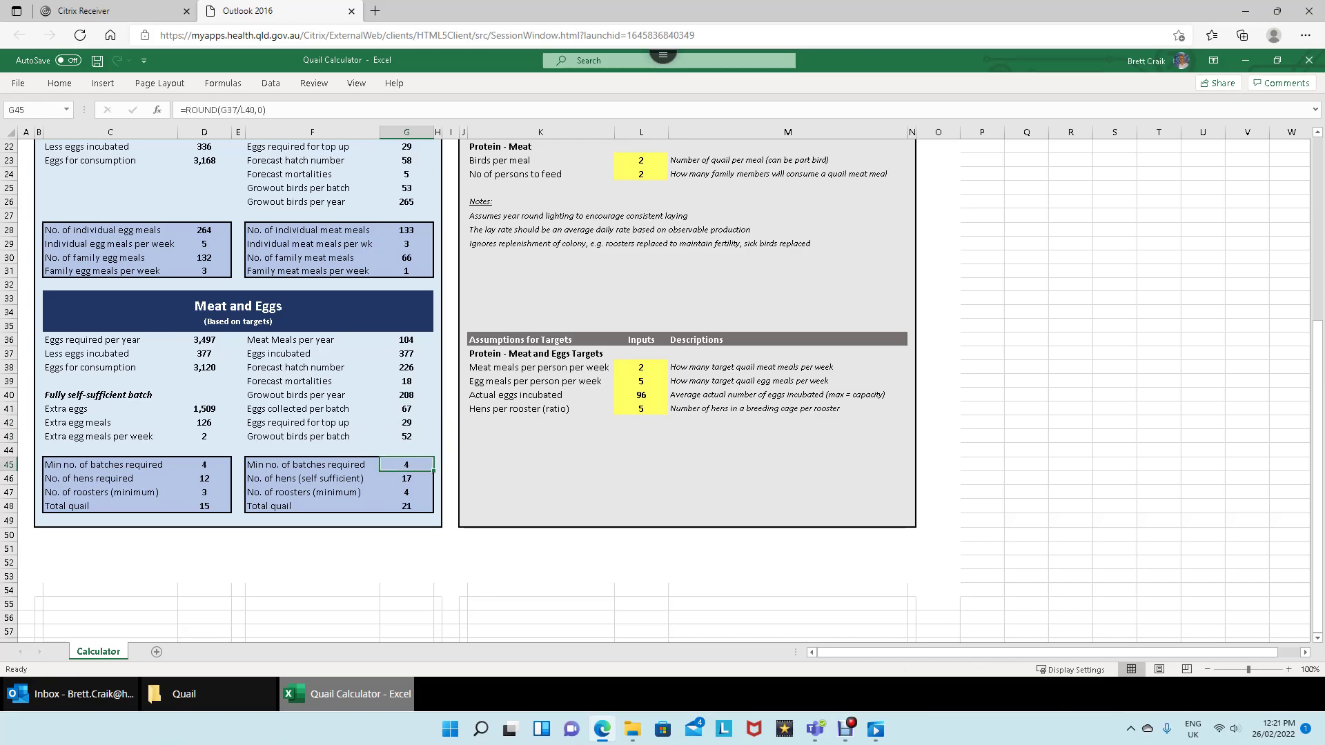
left_click_drag(338, 465, 407, 506)
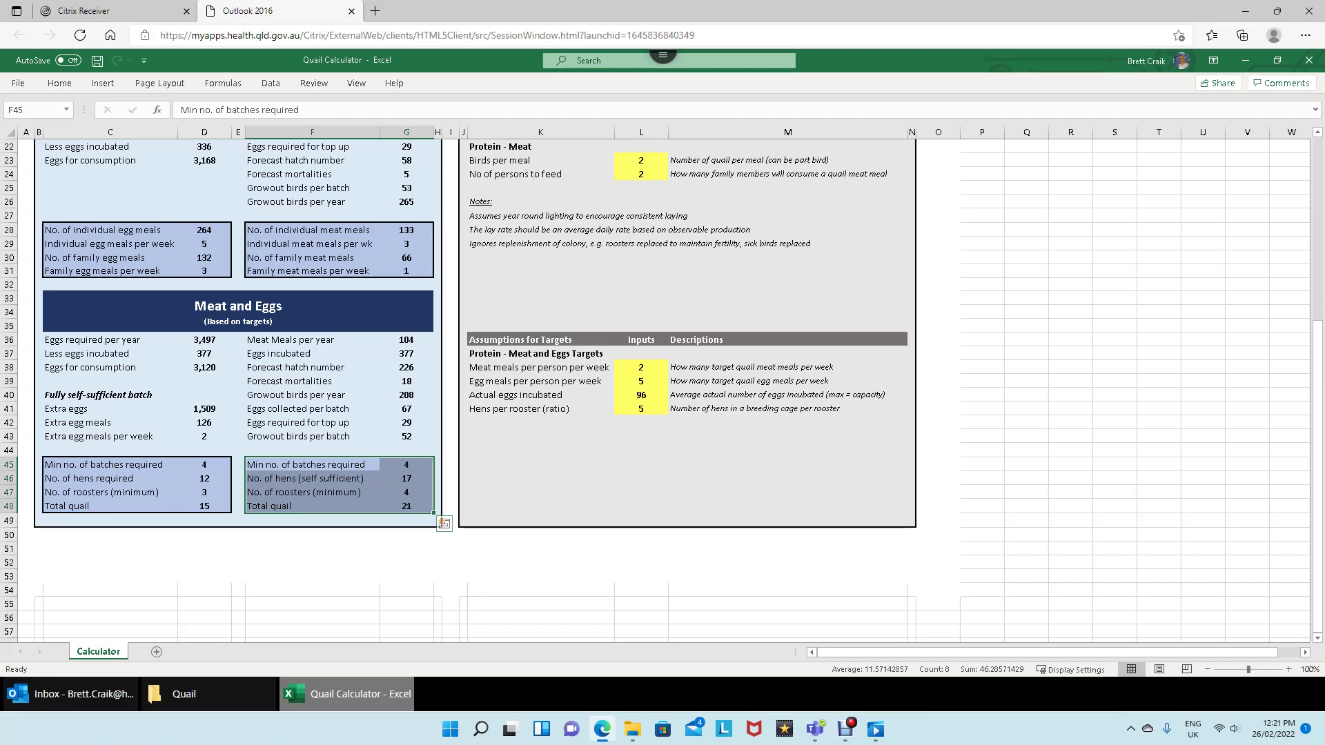
left_click_drag(406, 409, 406, 422)
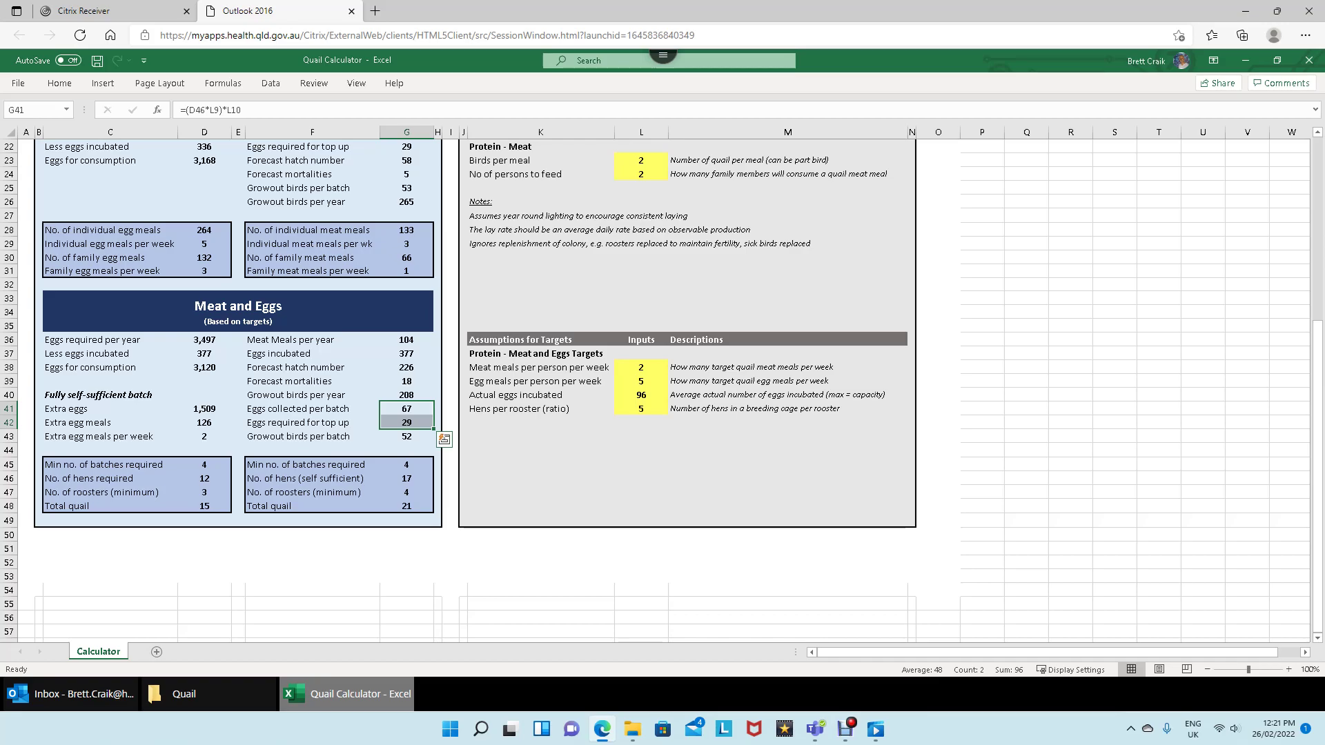
left_click(407, 478)
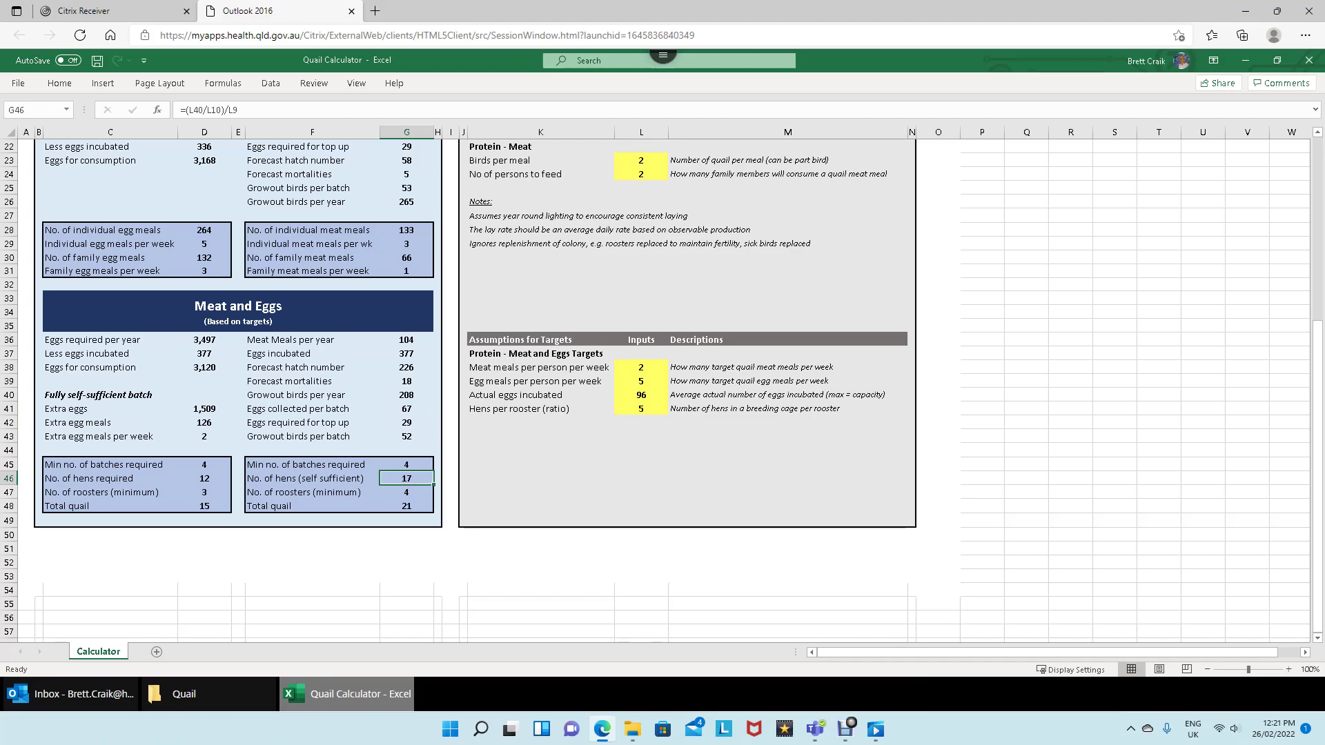
left_click(406, 422)
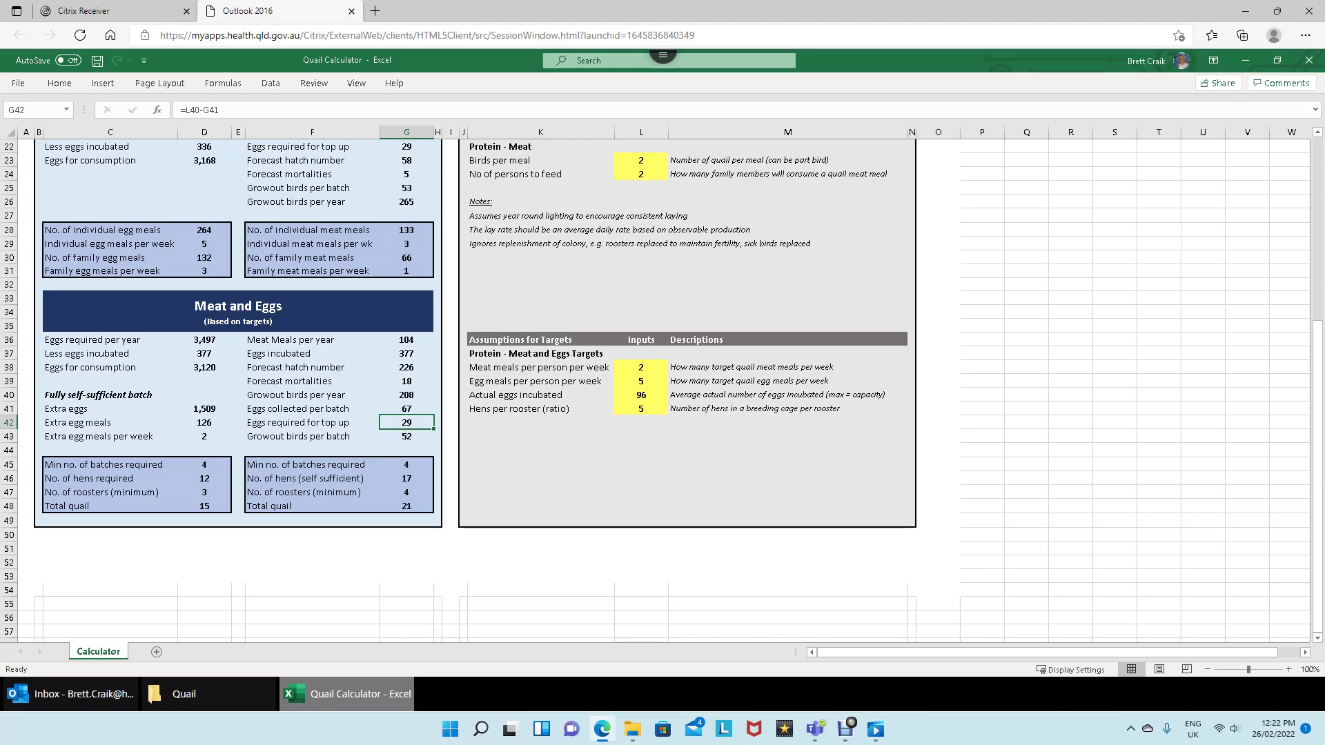
left_click_drag(312, 464, 407, 506)
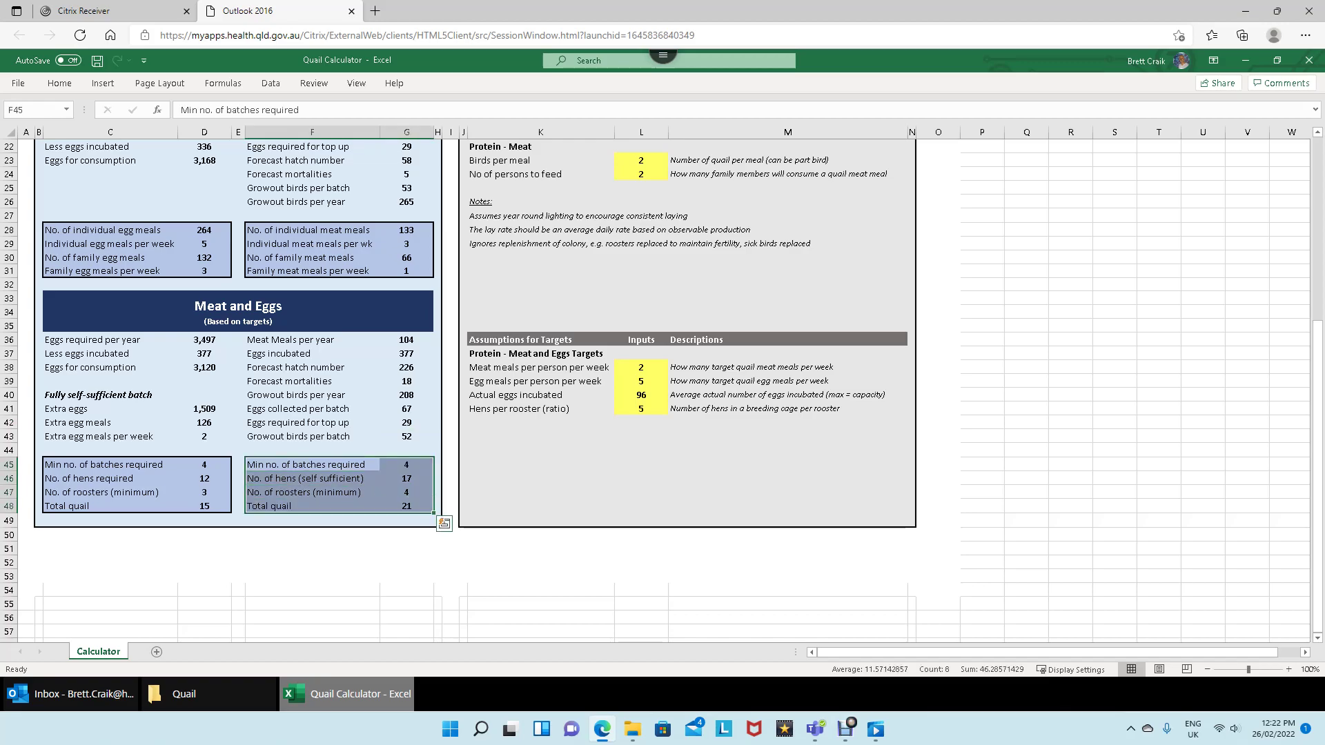
left_click(406, 478)
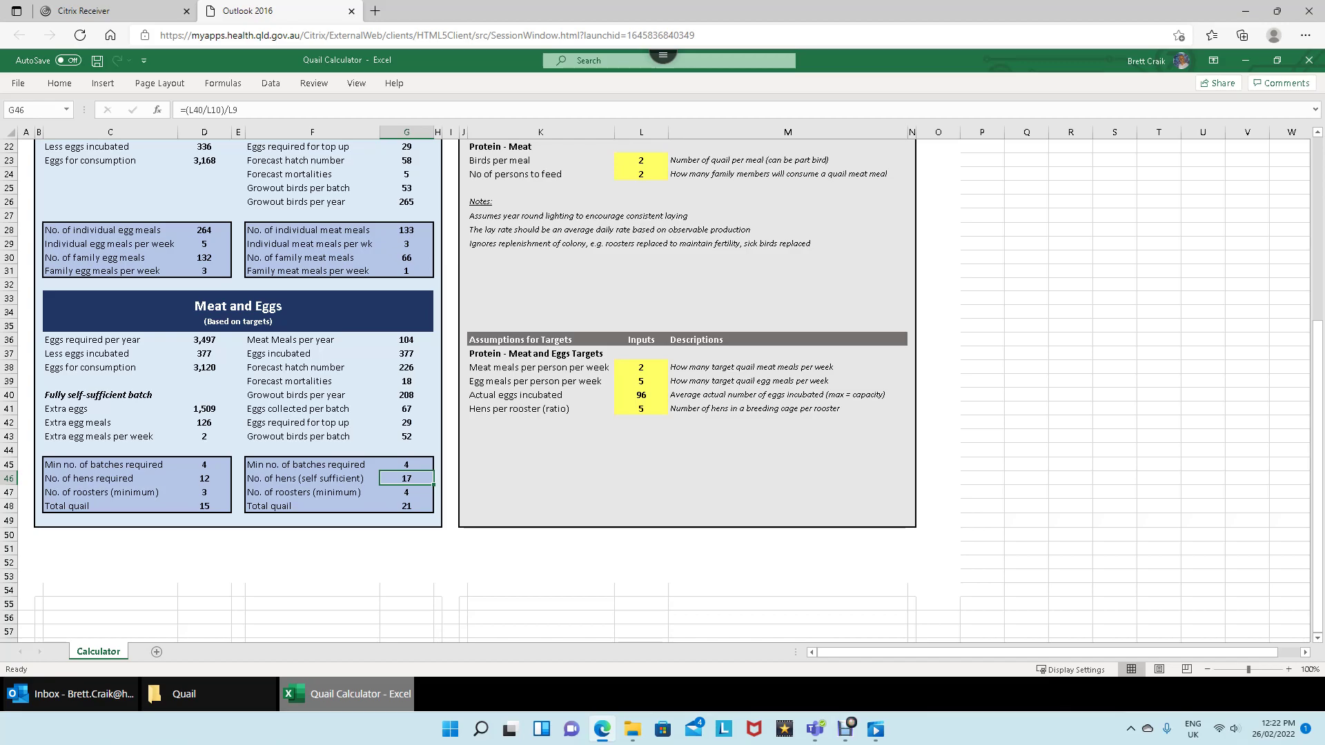
left_click_drag(204, 409, 205, 436)
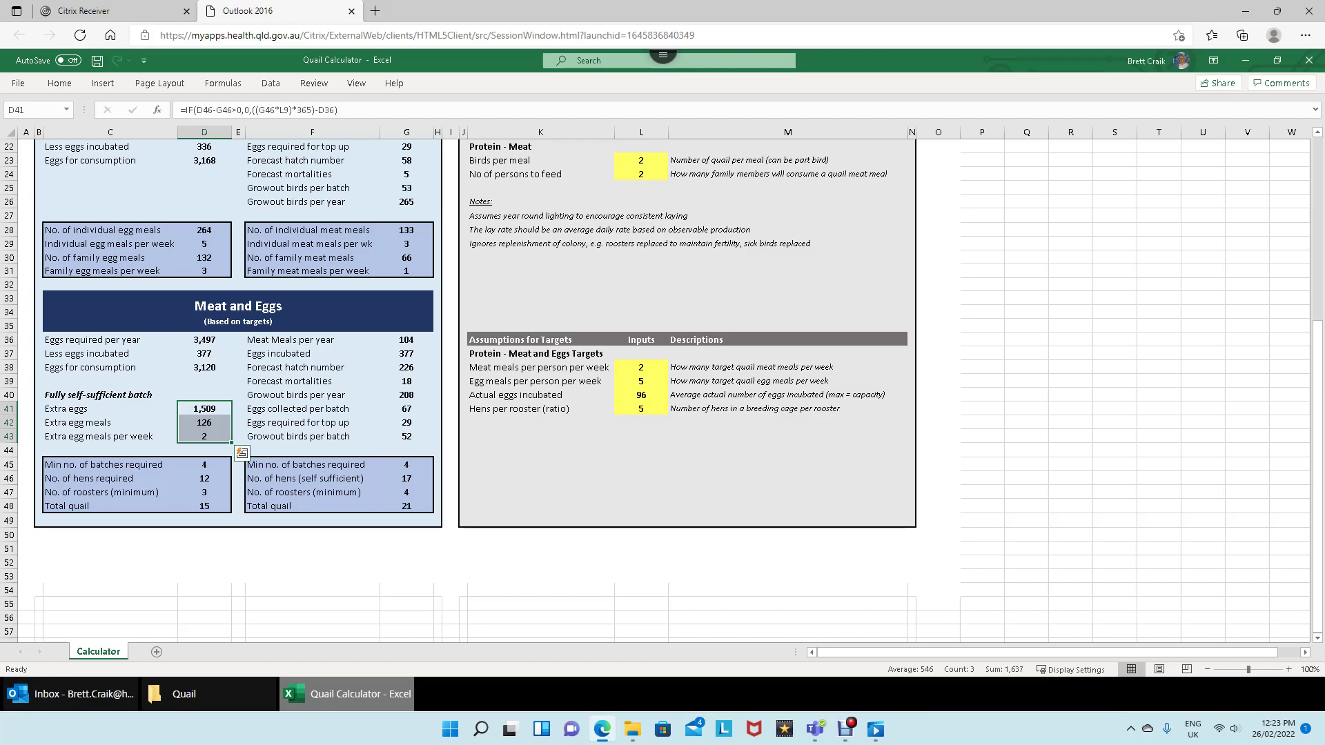
left_click(406, 492)
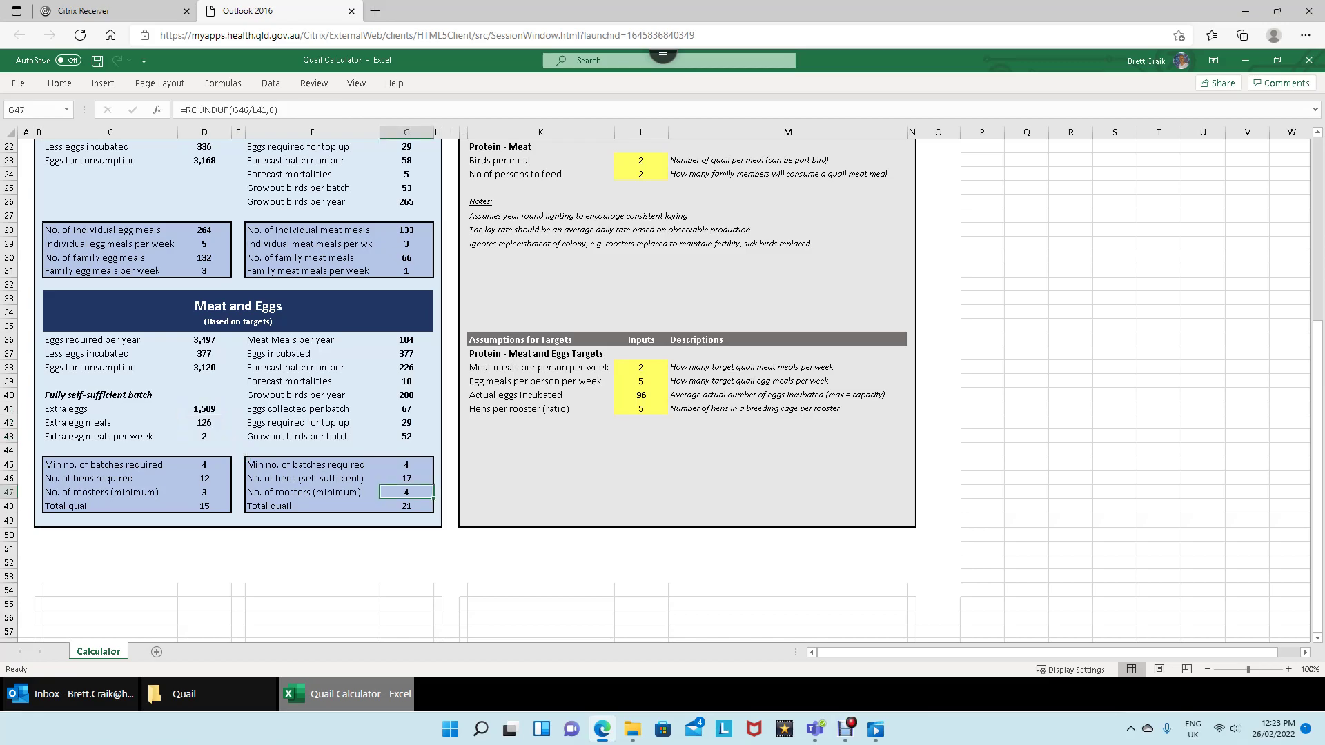
left_click(406, 506)
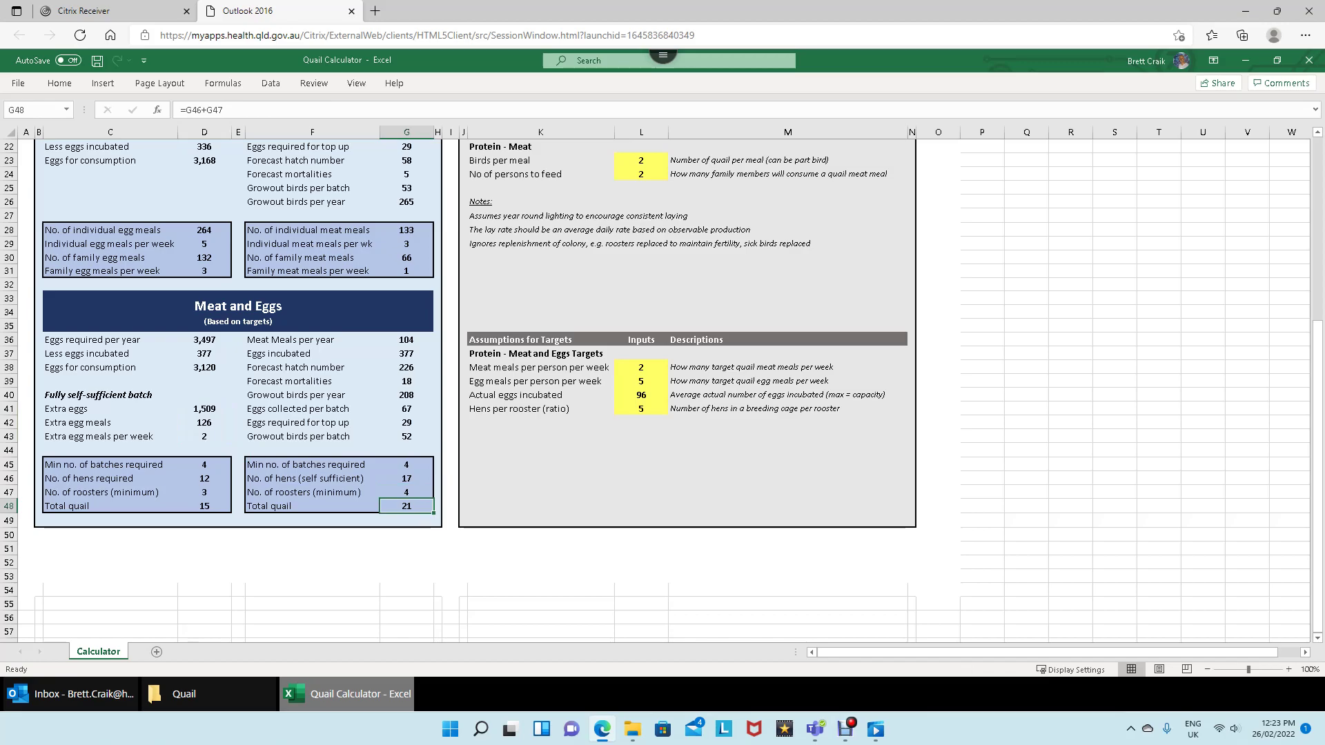
left_click(204, 506)
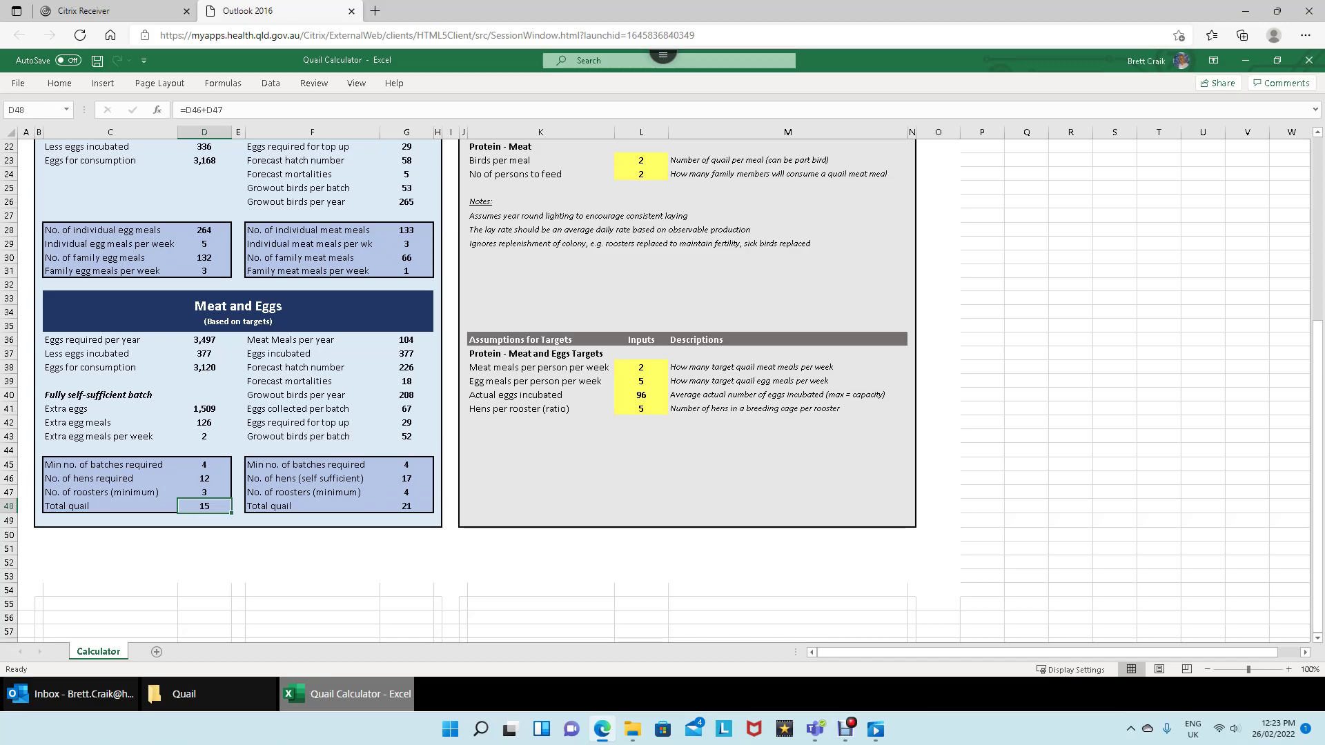
scroll(662, 386, "up", 7)
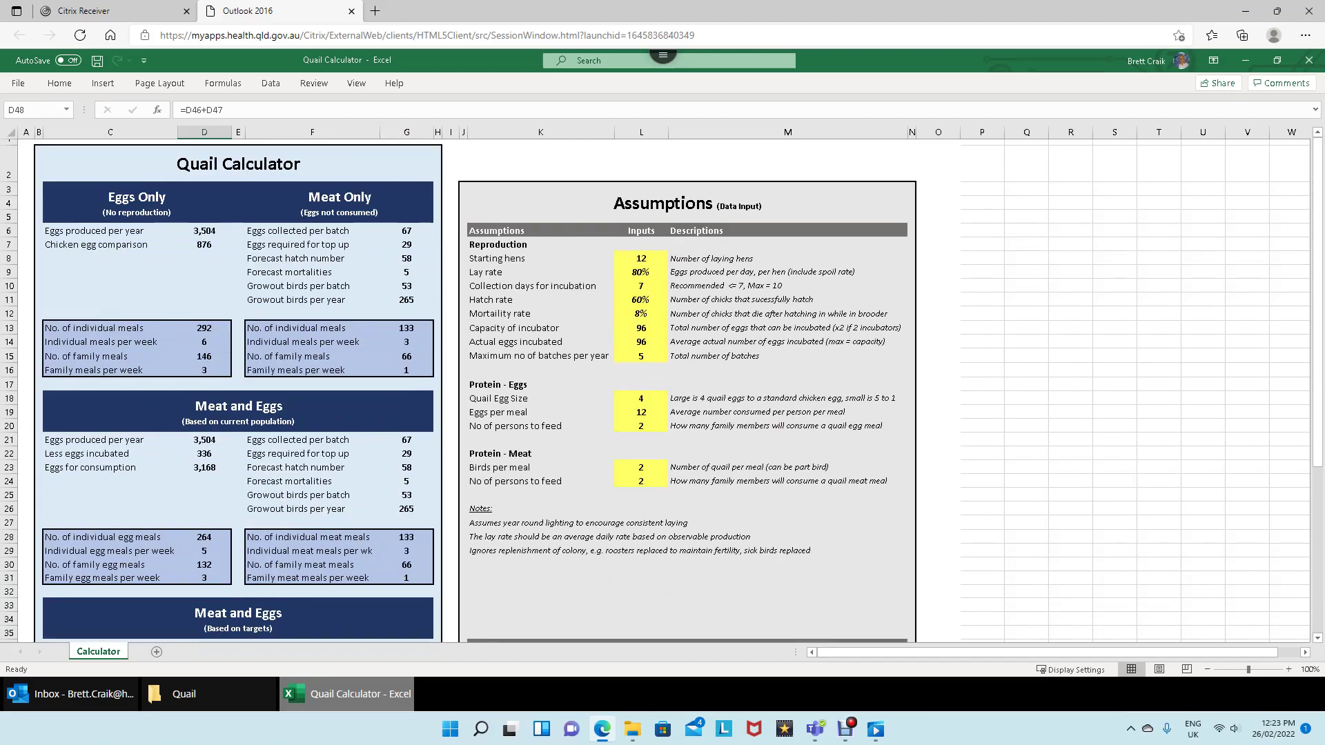
left_click_drag(641, 258, 641, 491)
scroll(640, 481, "down", 1)
scroll(641, 476, "down", 4)
scroll(641, 492, "up", 5)
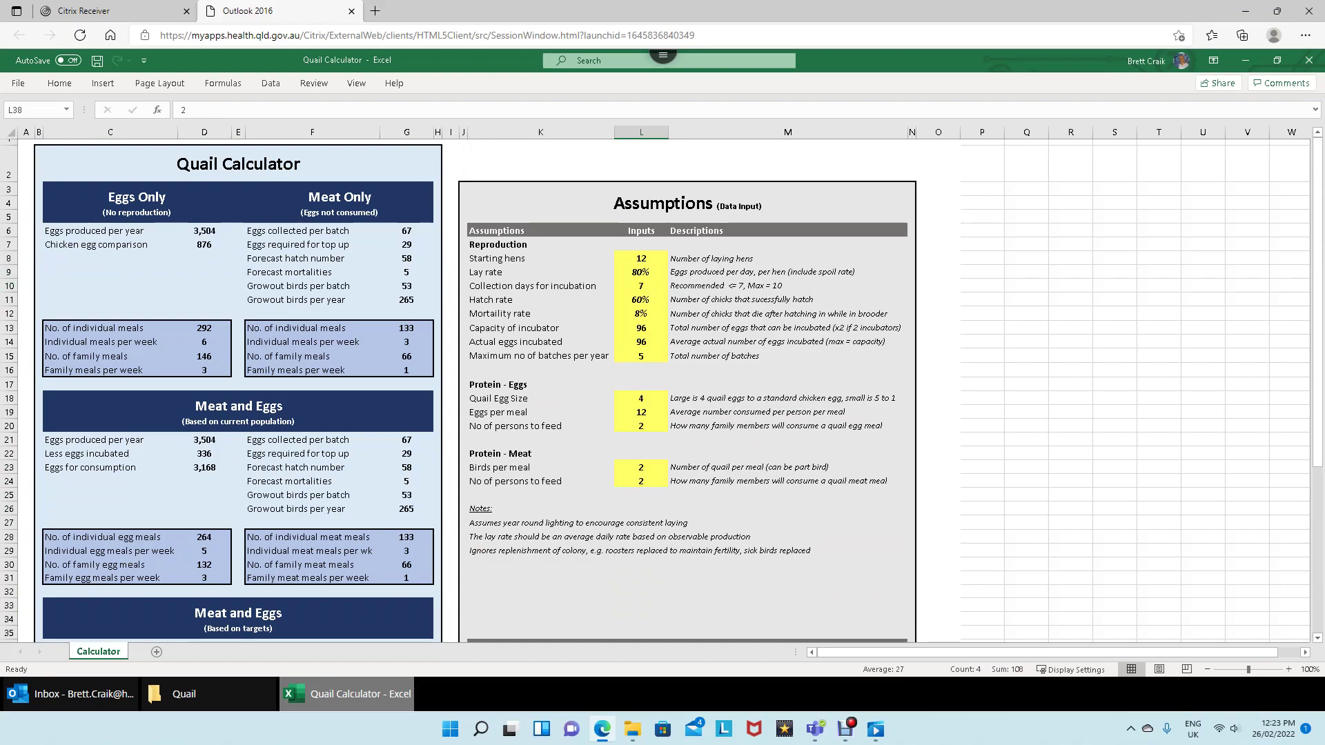
scroll(641, 386, "down", 2)
scroll(641, 386, "up", 2)
scroll(662, 392, "down", 6)
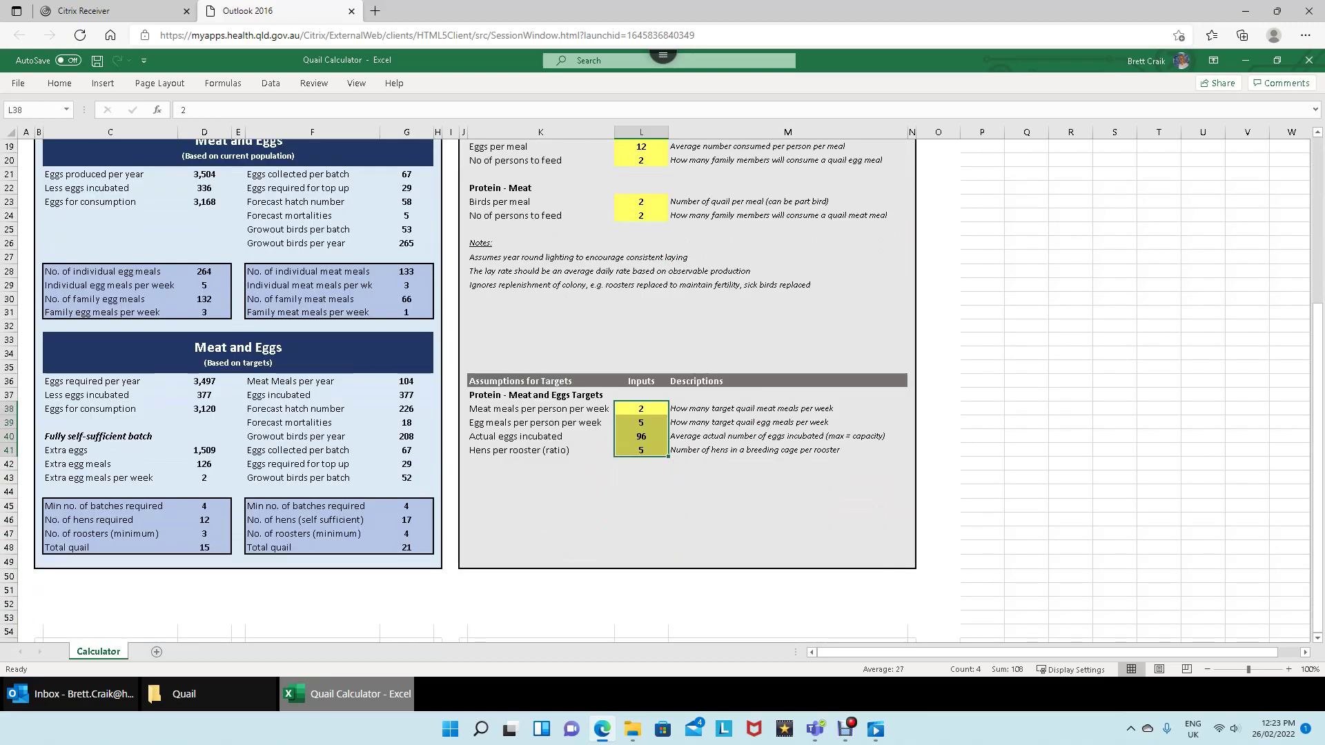
left_click(641, 422)
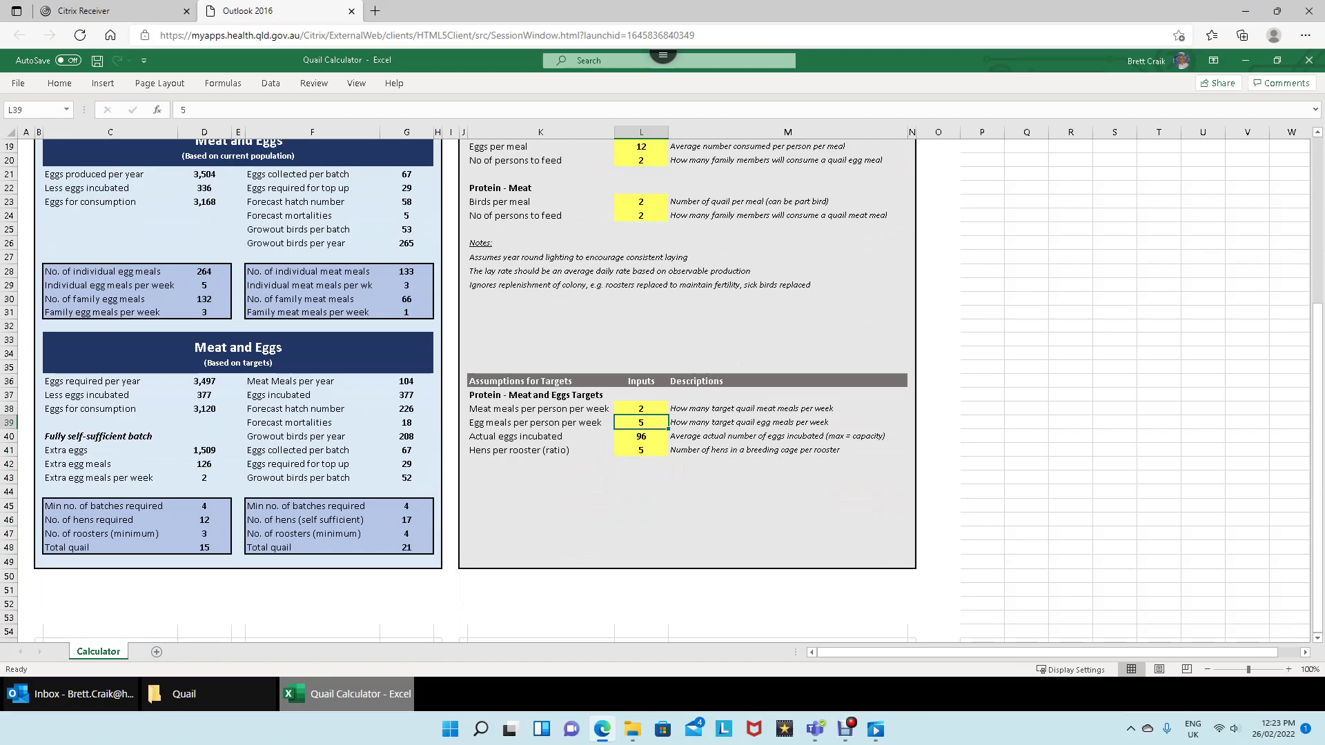
type("10")
key("Return")
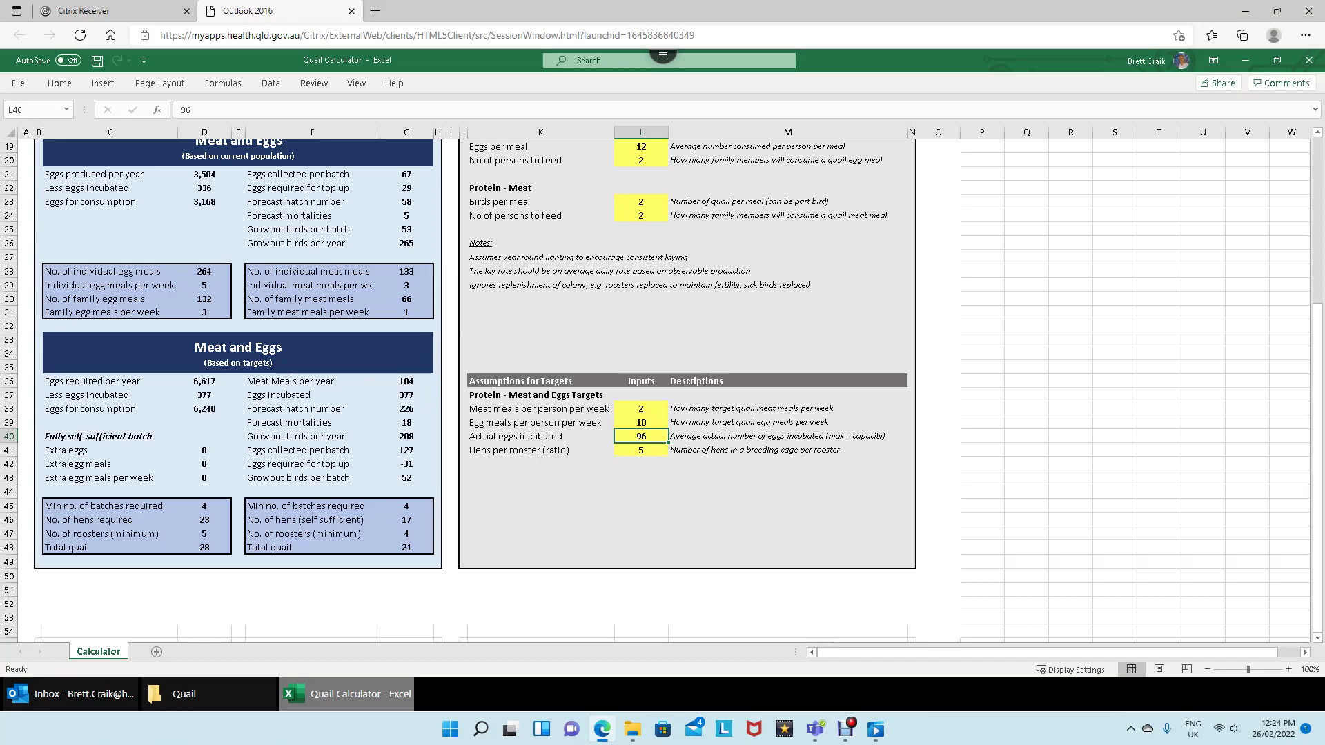
left_click(641, 422)
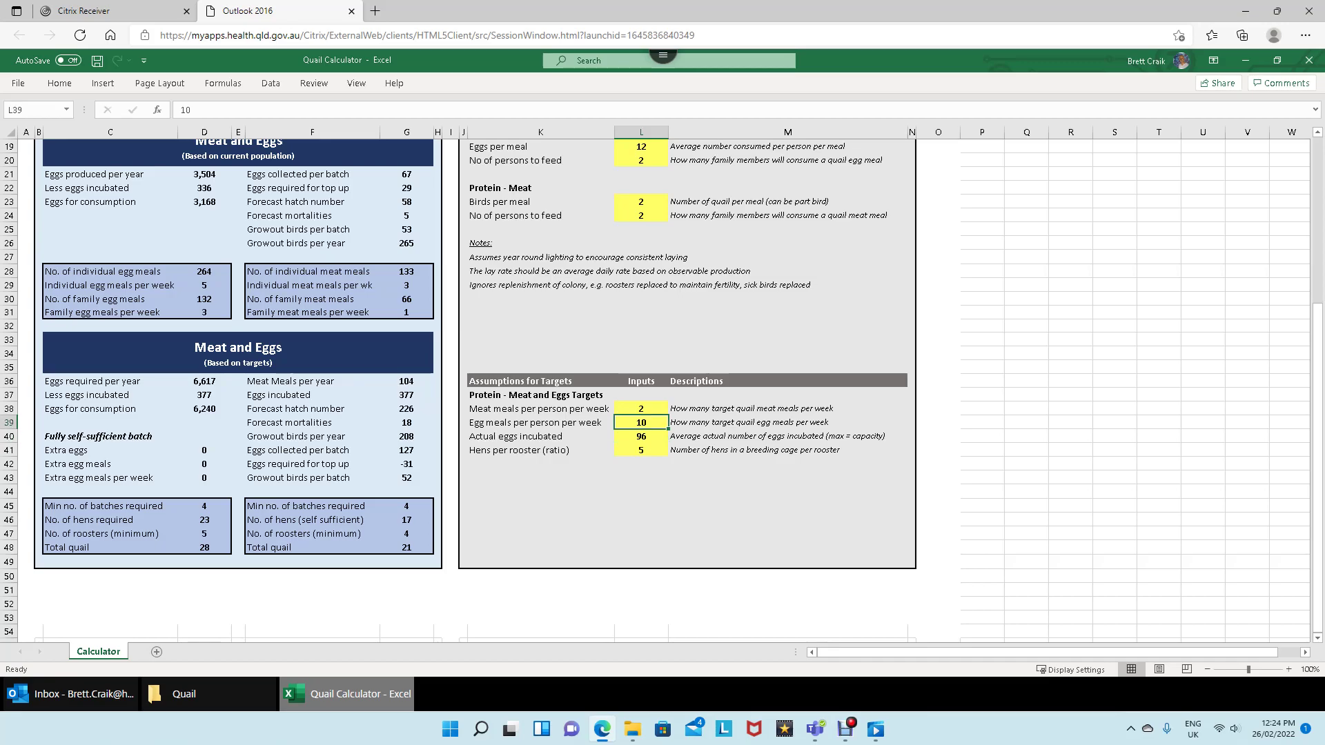
type("5")
key("Return")
scroll(662, 391, "up", 6)
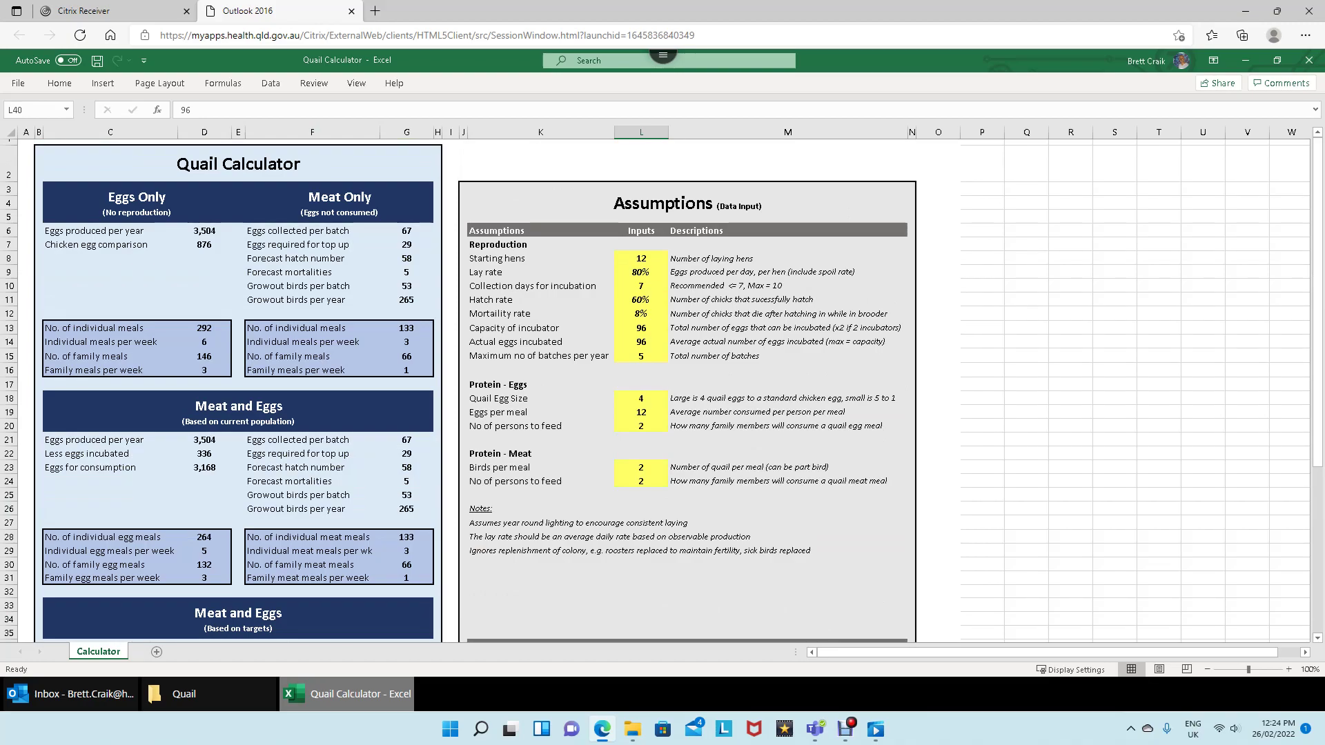
left_click(312, 259)
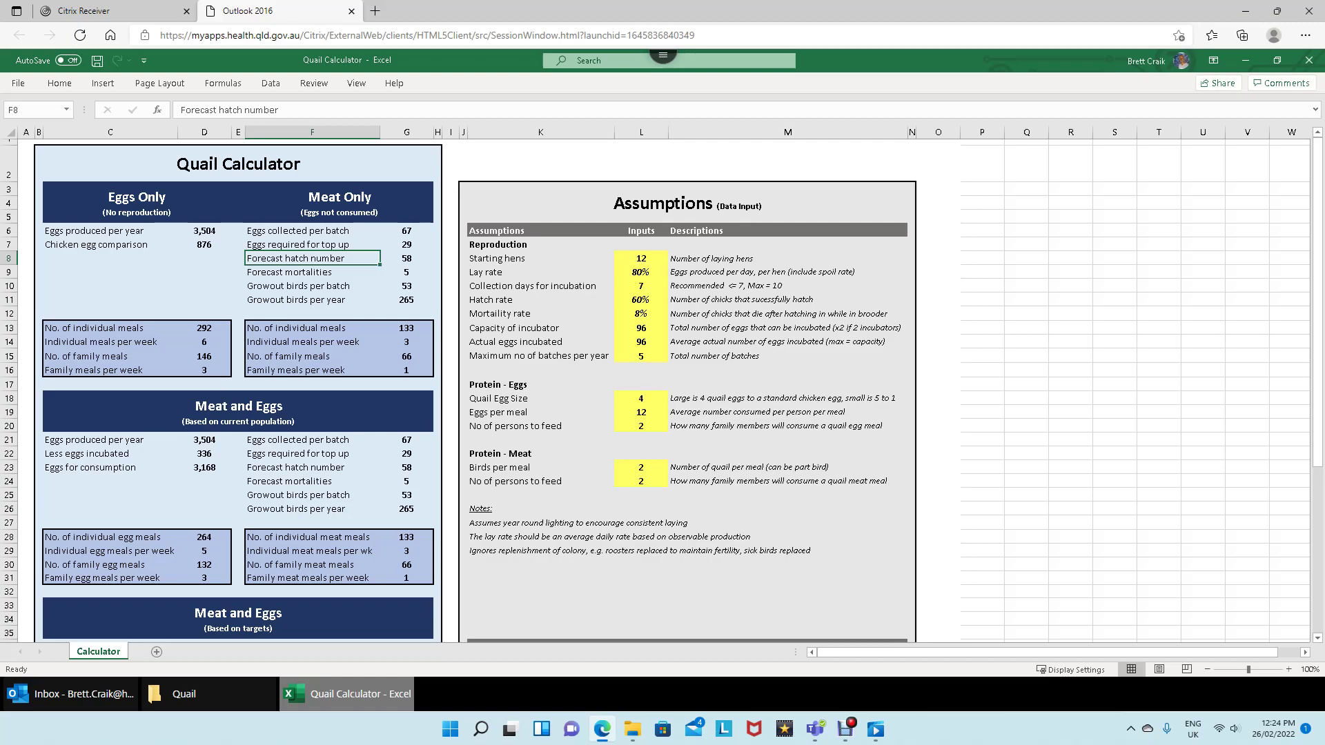
left_click(312, 299)
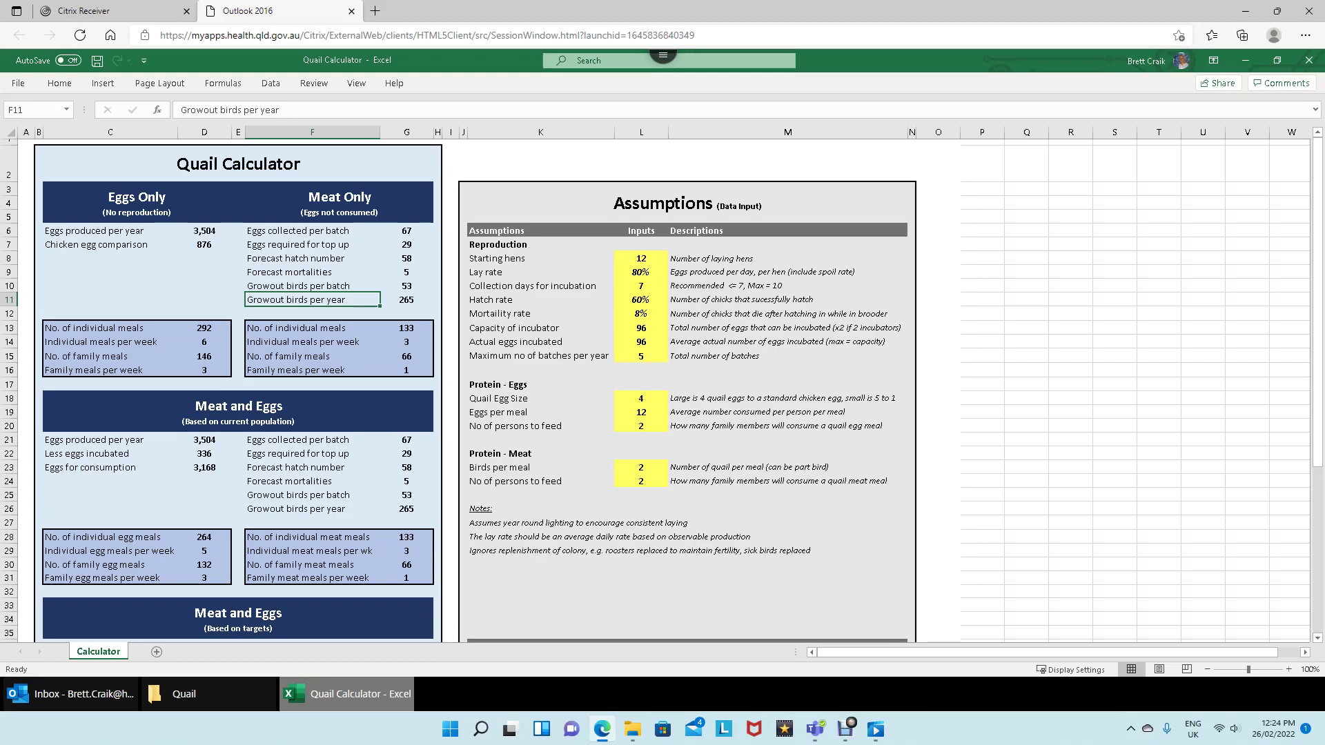
left_click_drag(110, 230, 406, 313)
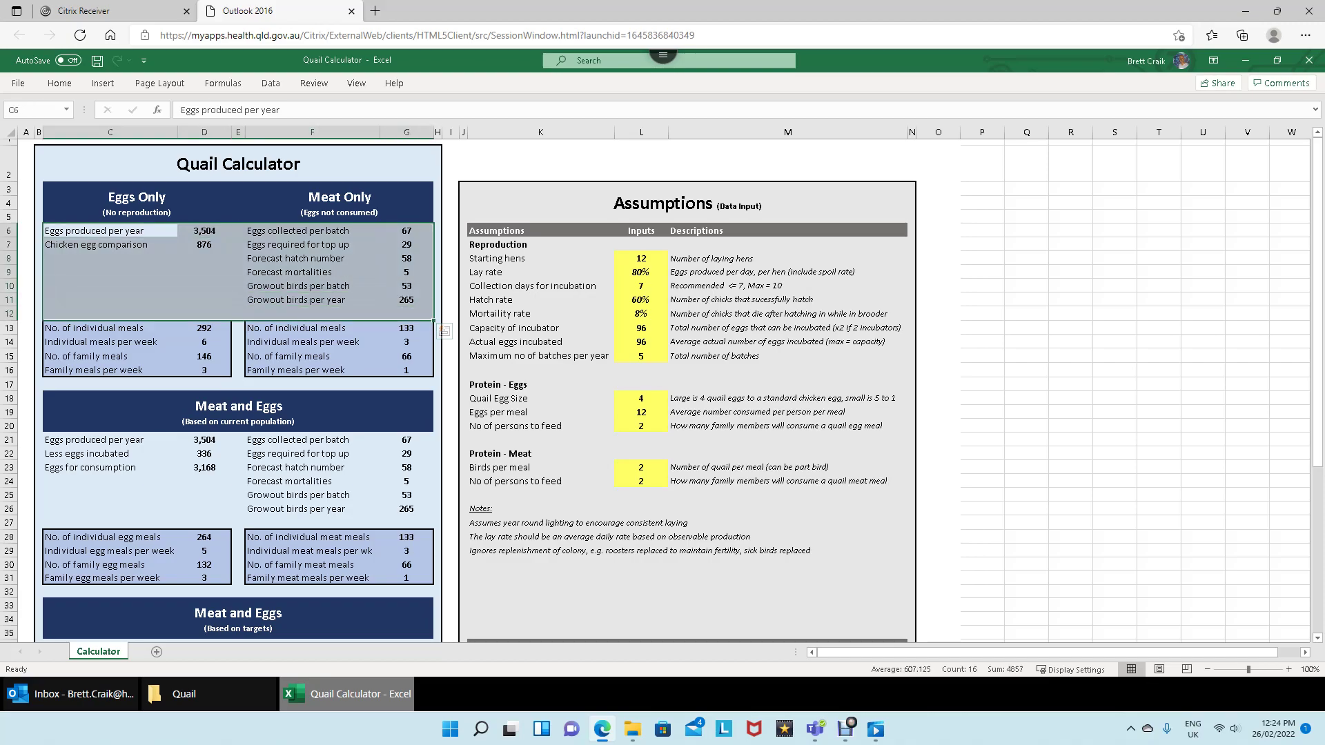
left_click_drag(110, 439, 407, 508)
scroll(407, 508, "down", 3)
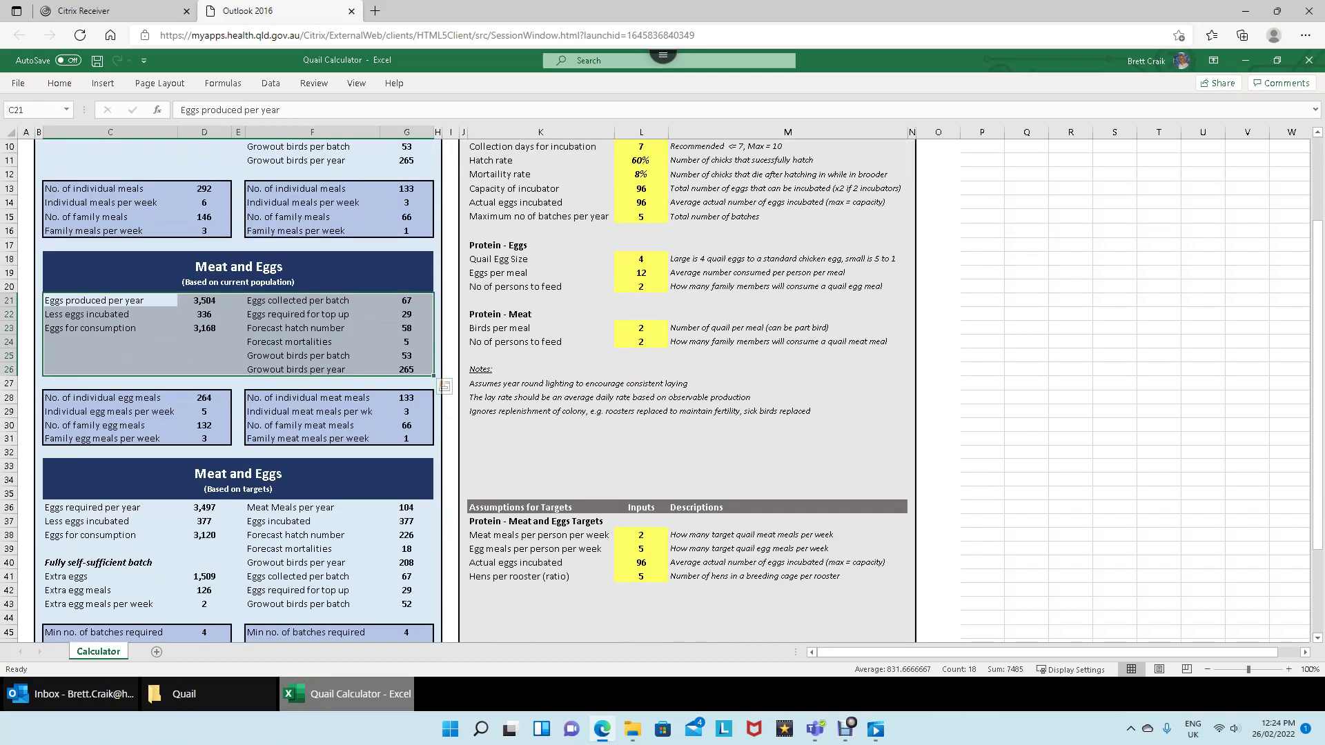
scroll(661, 391, "down", 3)
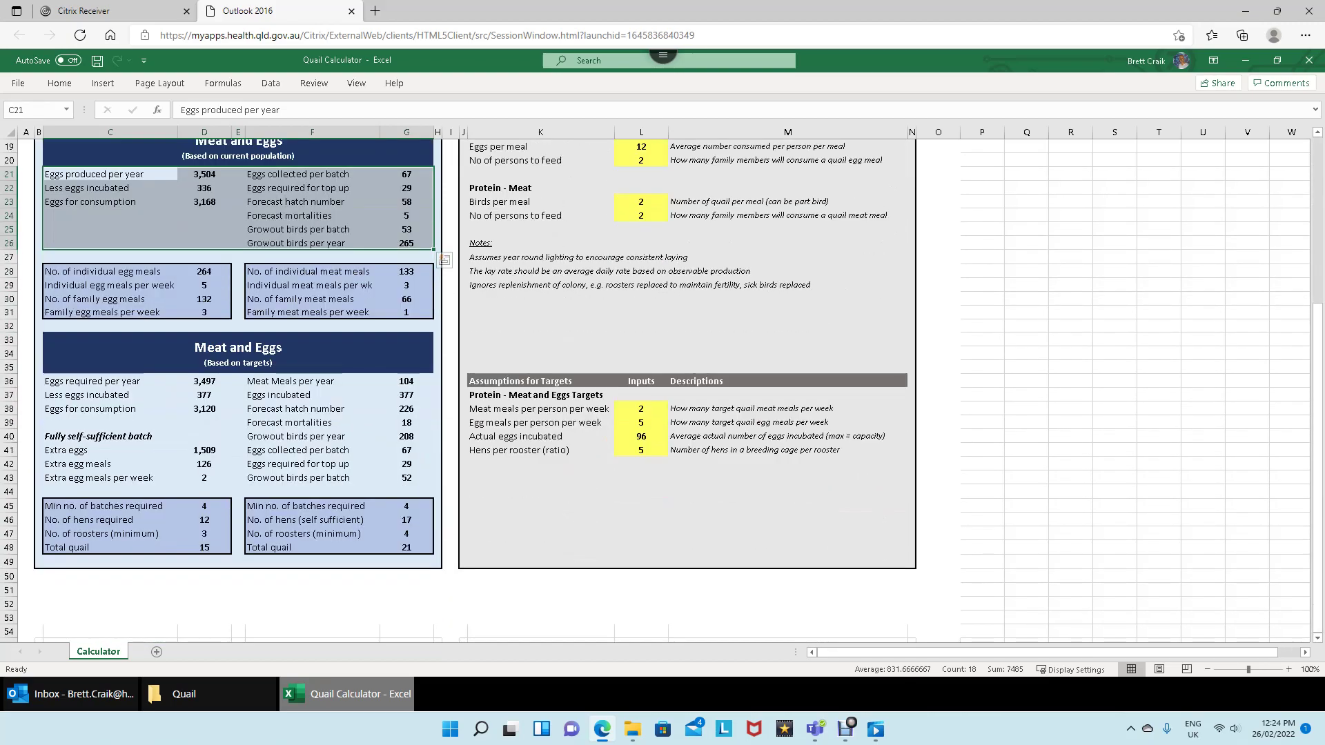
scroll(661, 391, "up", 6)
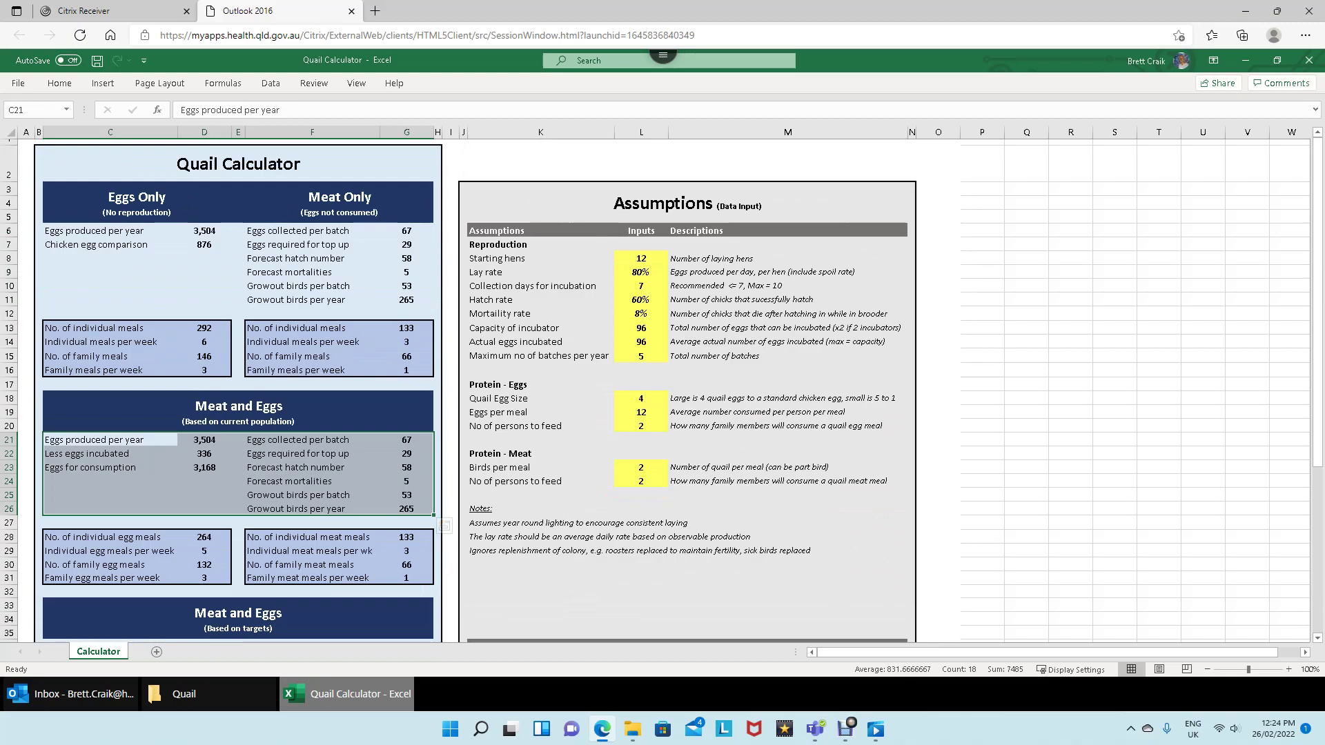